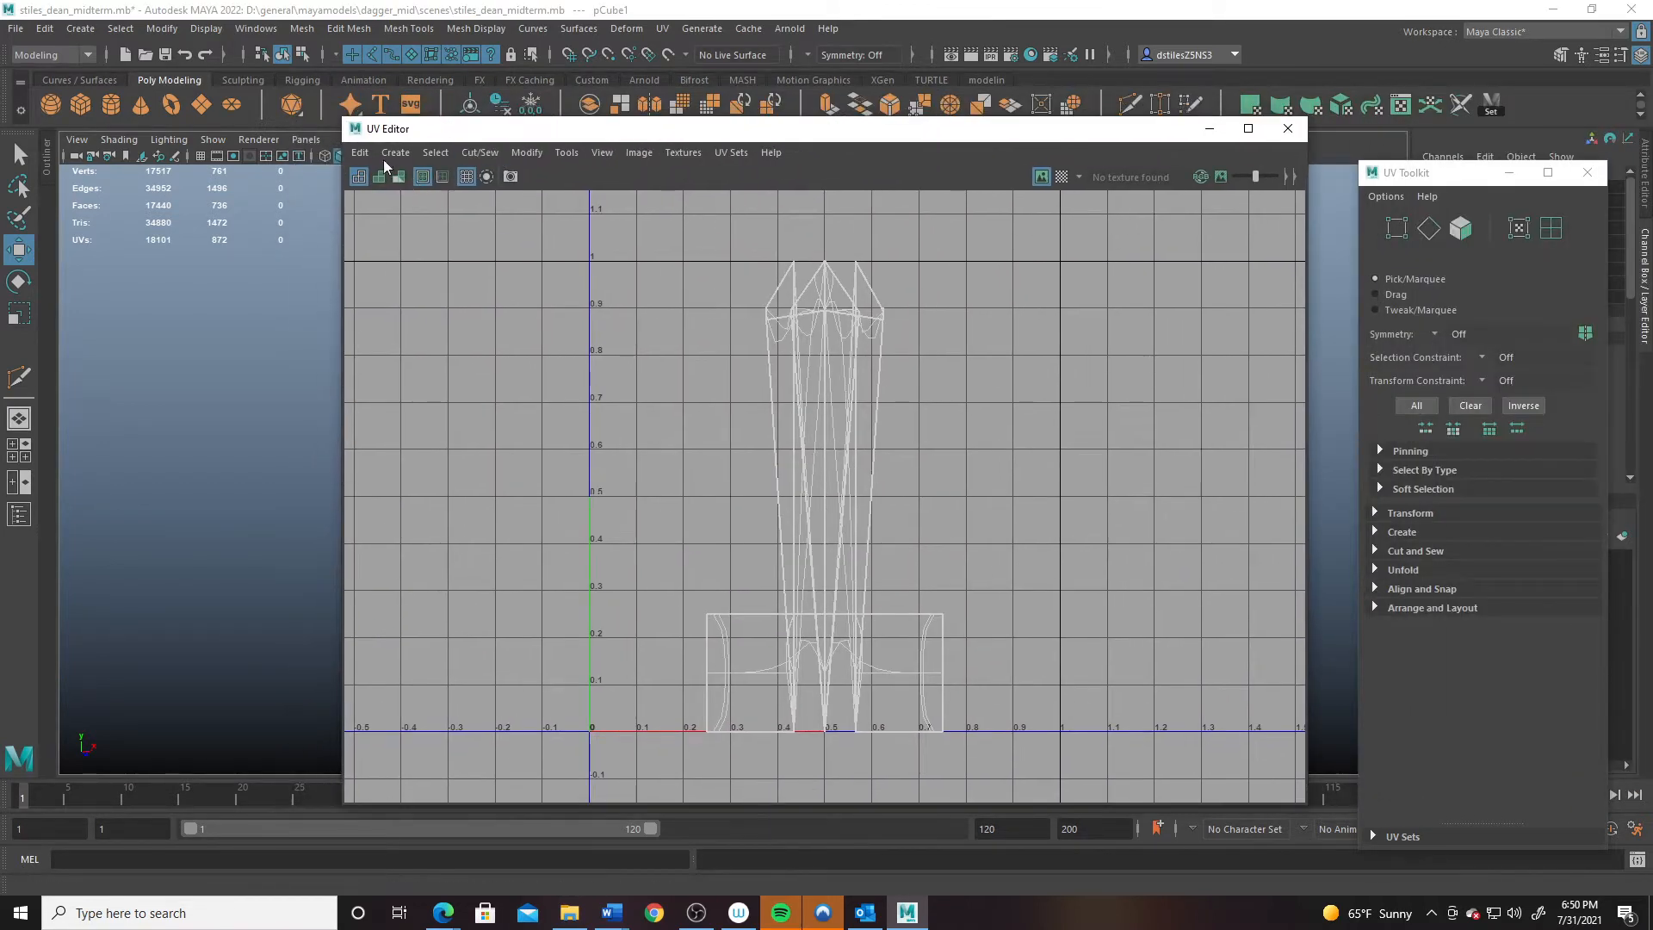
# - Create camera-based UVs for the dagger blade and move the UV Editor aside to expose the model
pyautogui.click(389, 154)
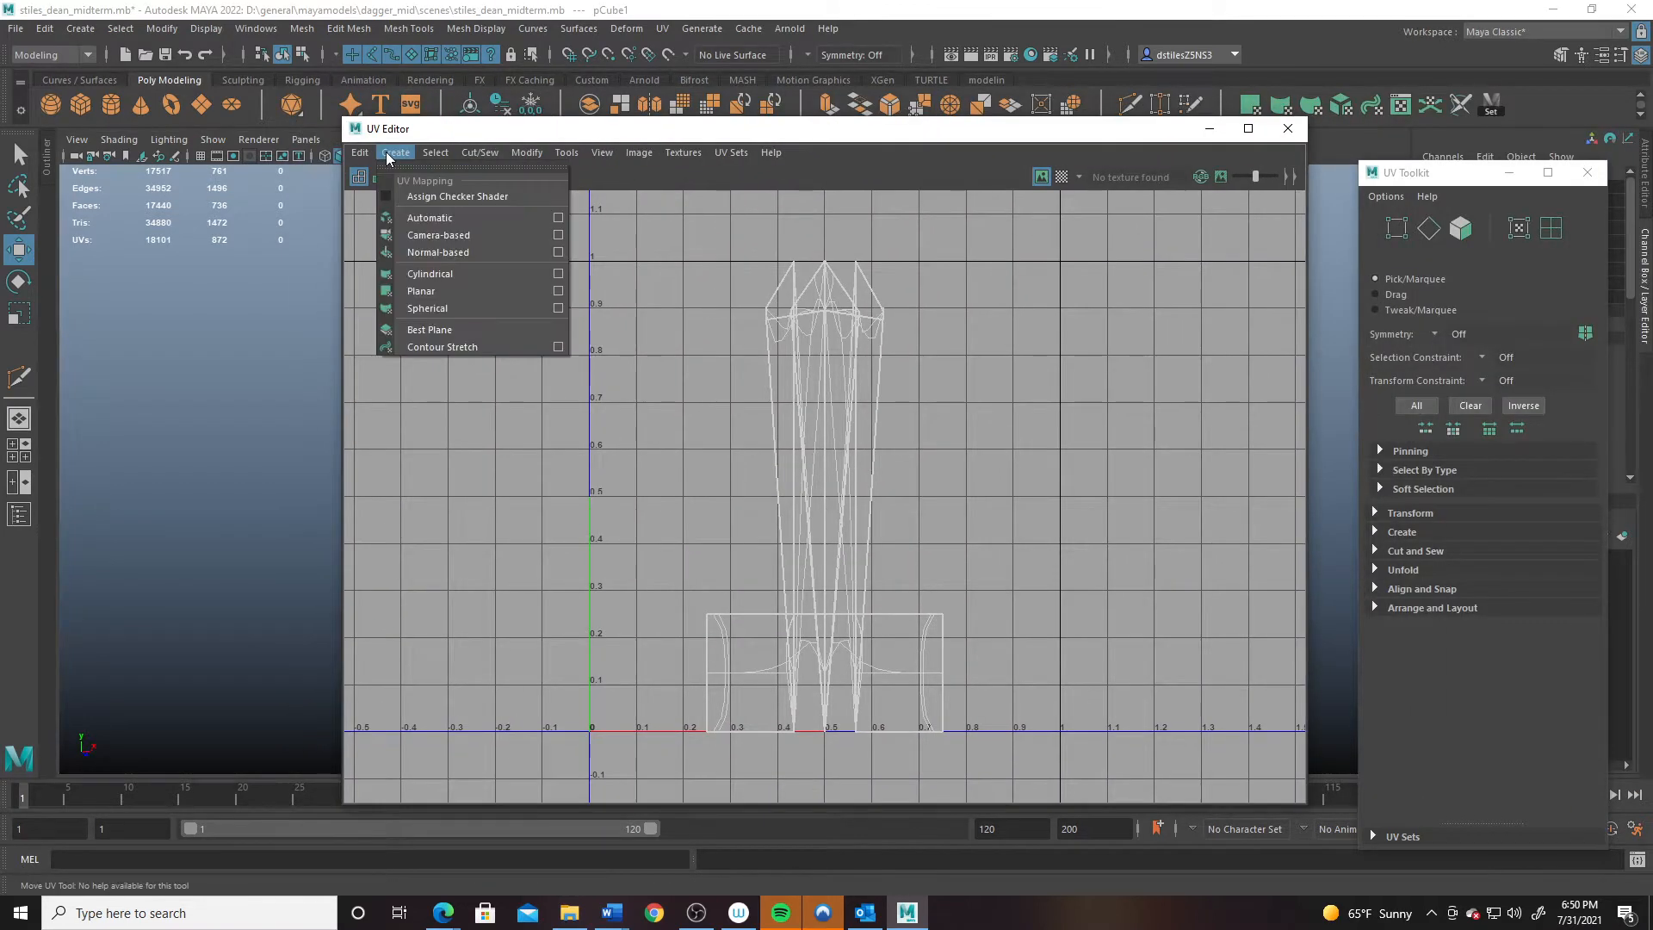
pyautogui.click(439, 235)
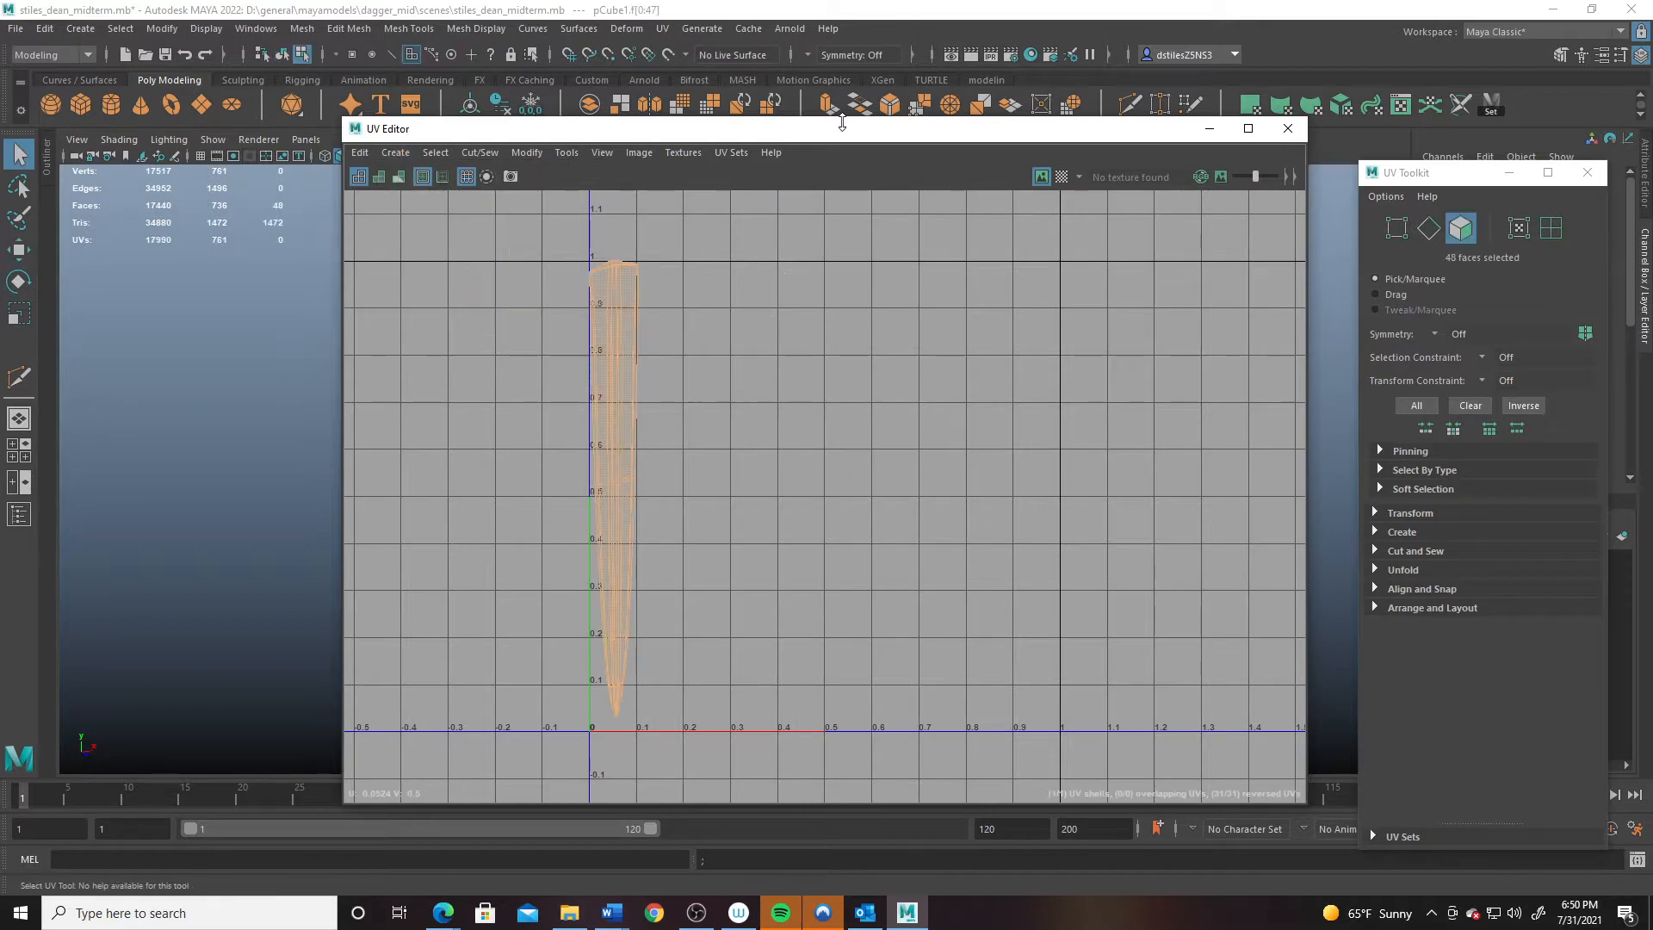
pyautogui.moveTo(788, 131); pyautogui.dragTo(1359, 149)
pyautogui.scroll(5, 713, 500)
pyautogui.keyDown('alt'); pyautogui.moveTo(713, 525); pyautogui.dragTo(706, 379, button='middle'); pyautogui.keyUp('alt')
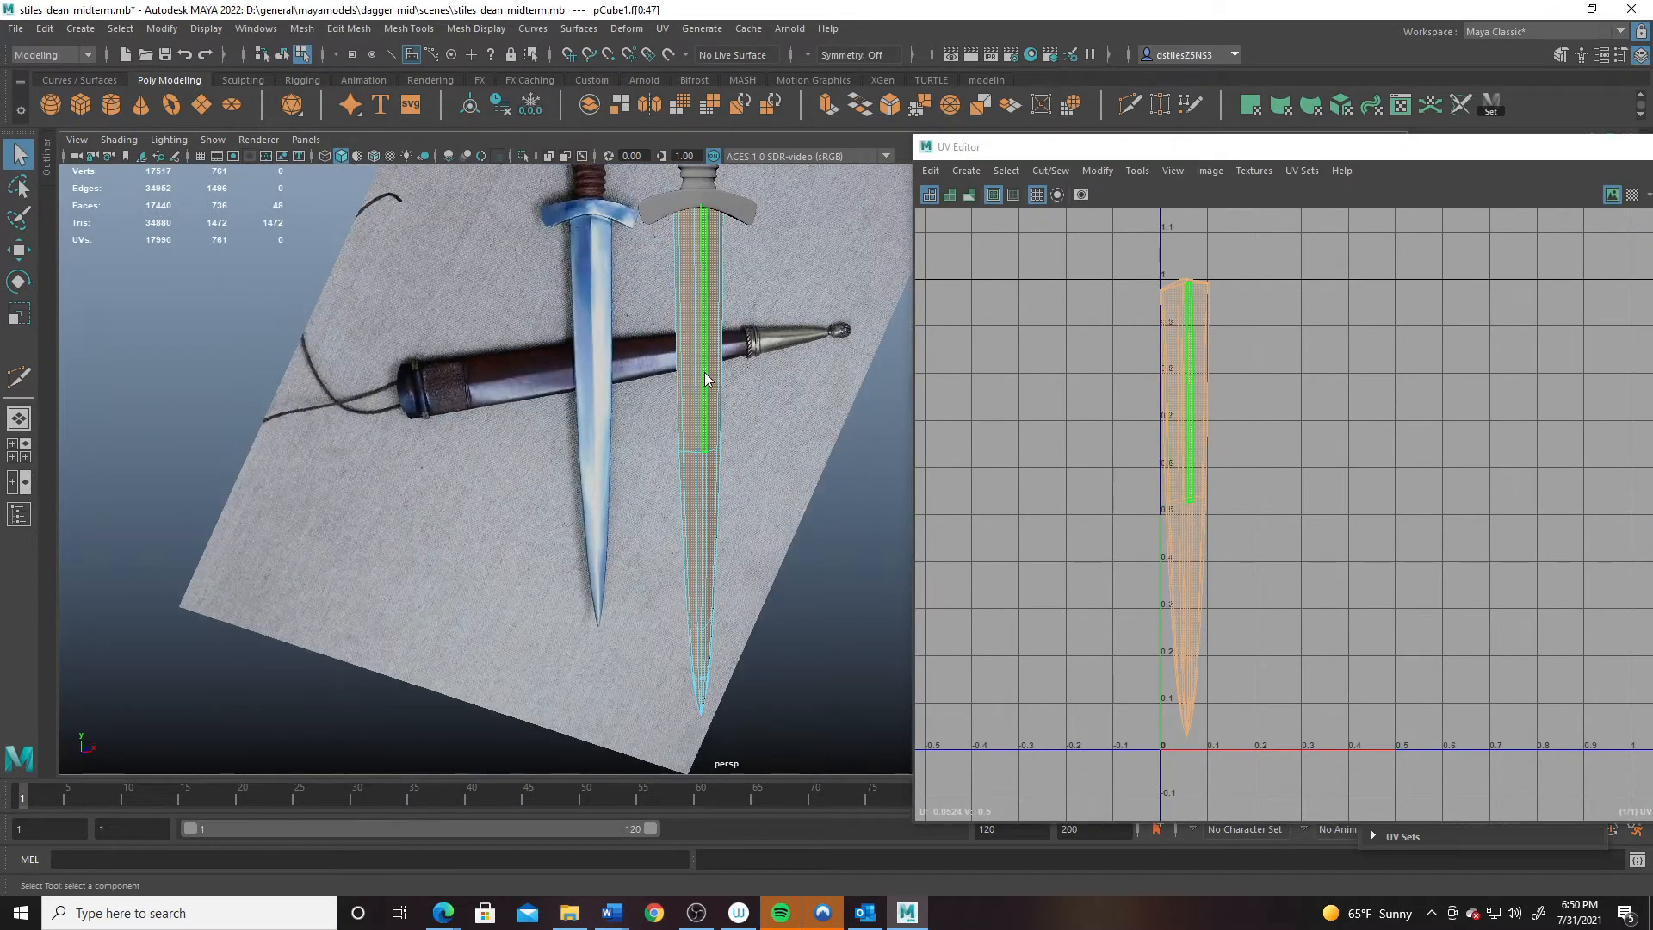
# - Select the edge loop running down the blade's outer side and cut the UVs along it
pyautogui.moveTo(704, 397); pyautogui.dragTo(693, 337, button='right')
pyautogui.scroll(3, 689, 344)
pyautogui.keyDown('alt'); pyautogui.moveTo(749, 398); pyautogui.dragTo(779, 433); pyautogui.keyUp('alt')
pyautogui.doubleClick(647, 358)
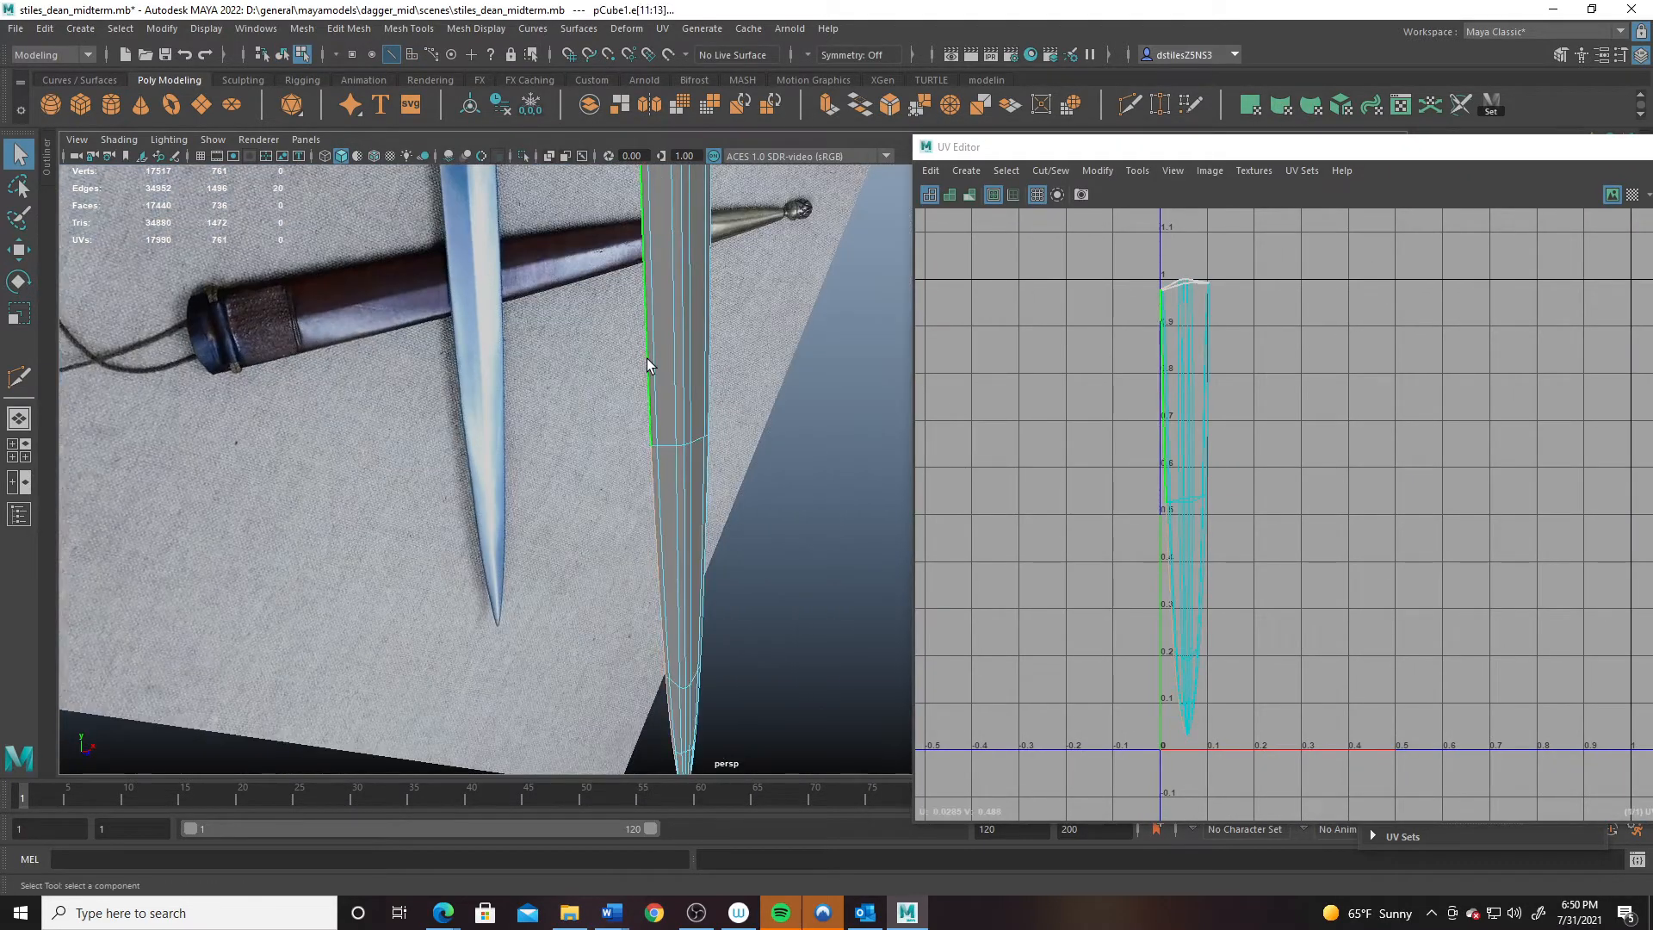
pyautogui.scroll(-2, 689, 508)
pyautogui.keyDown('alt'); pyautogui.moveTo(675, 502); pyautogui.dragTo(635, 511); pyautogui.keyUp('alt')
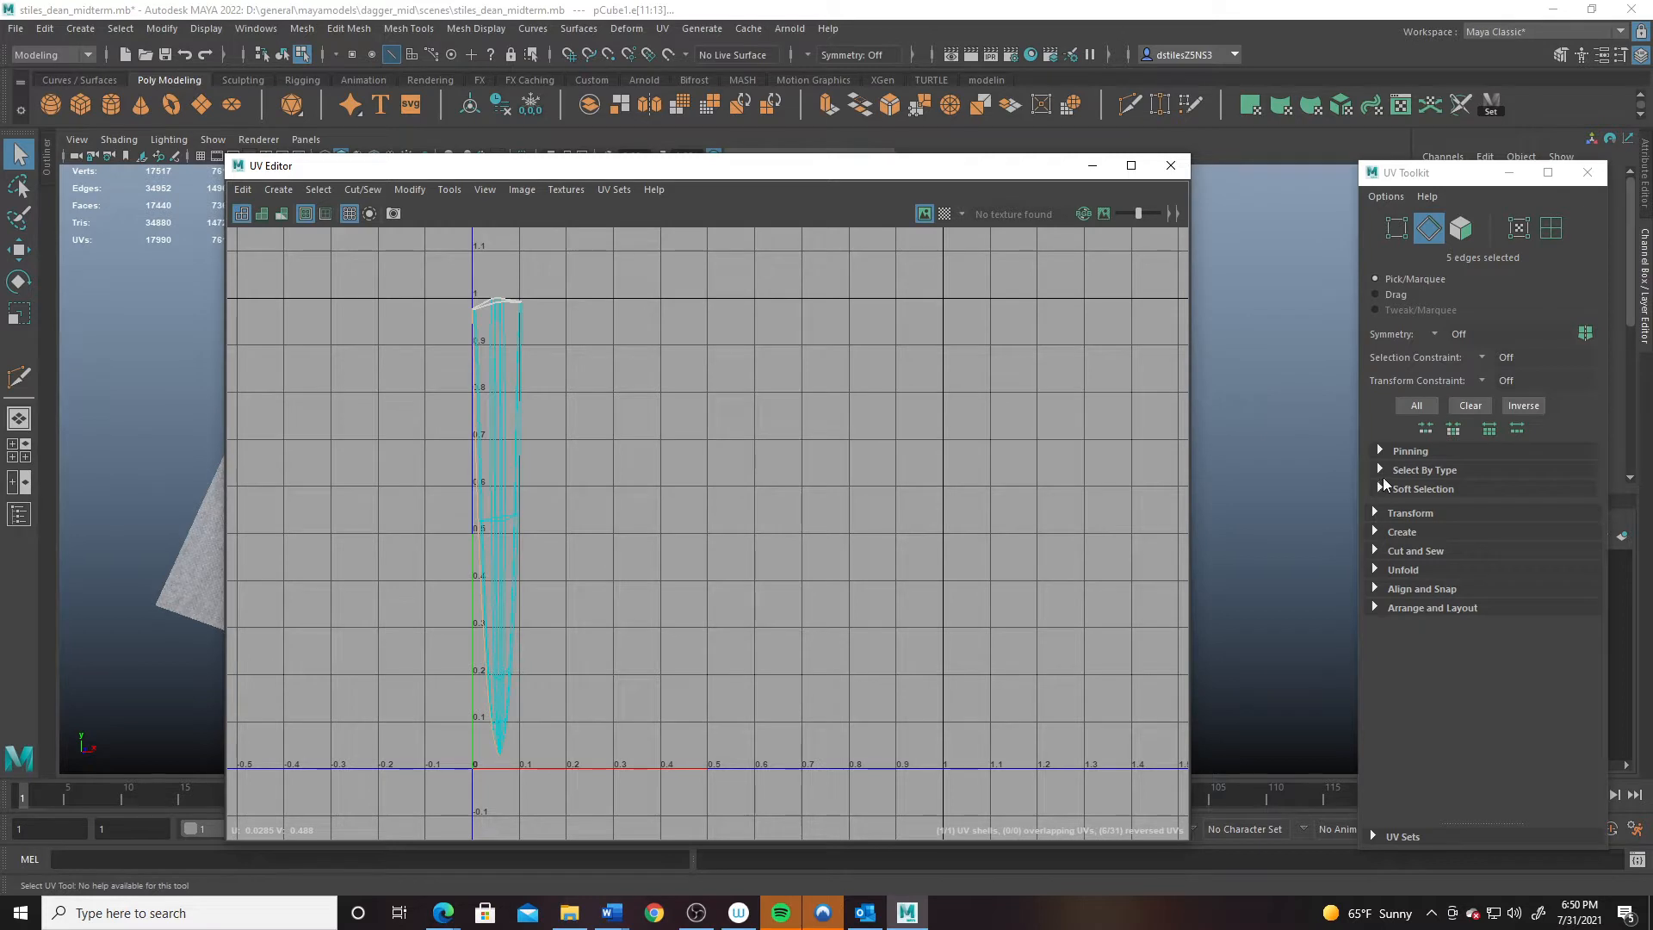
pyautogui.click(1376, 551)
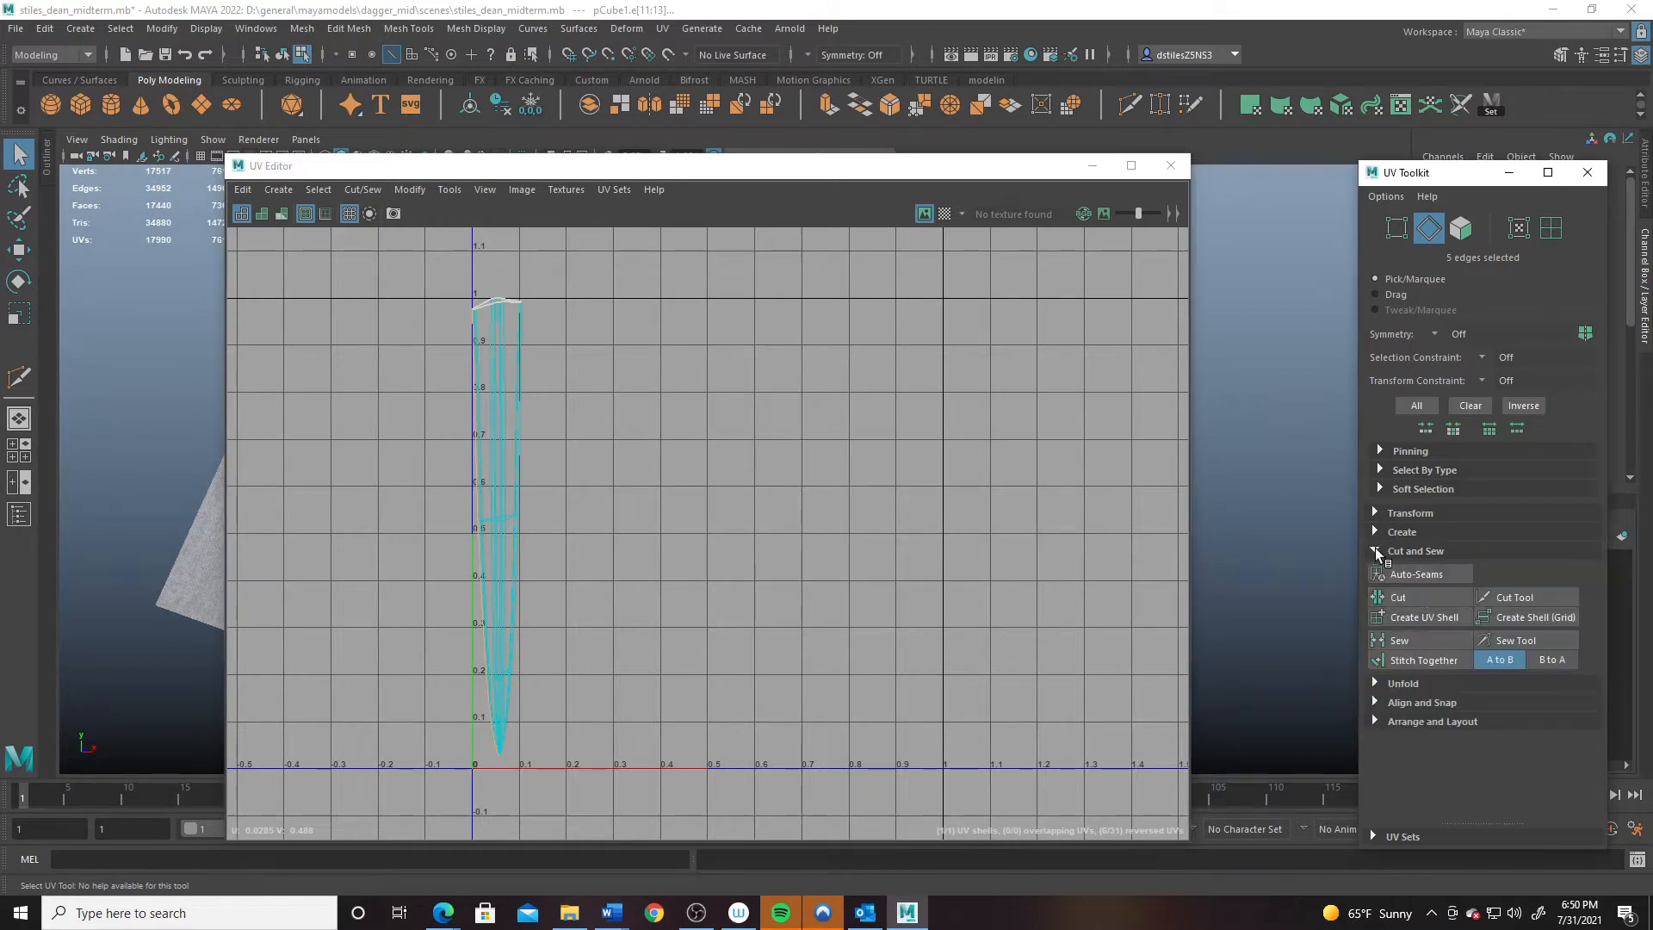
pyautogui.click(1404, 597)
# - Select the whole blade UV shell and unfold it
pyautogui.moveTo(527, 408); pyautogui.dragTo(479, 395, button='right')
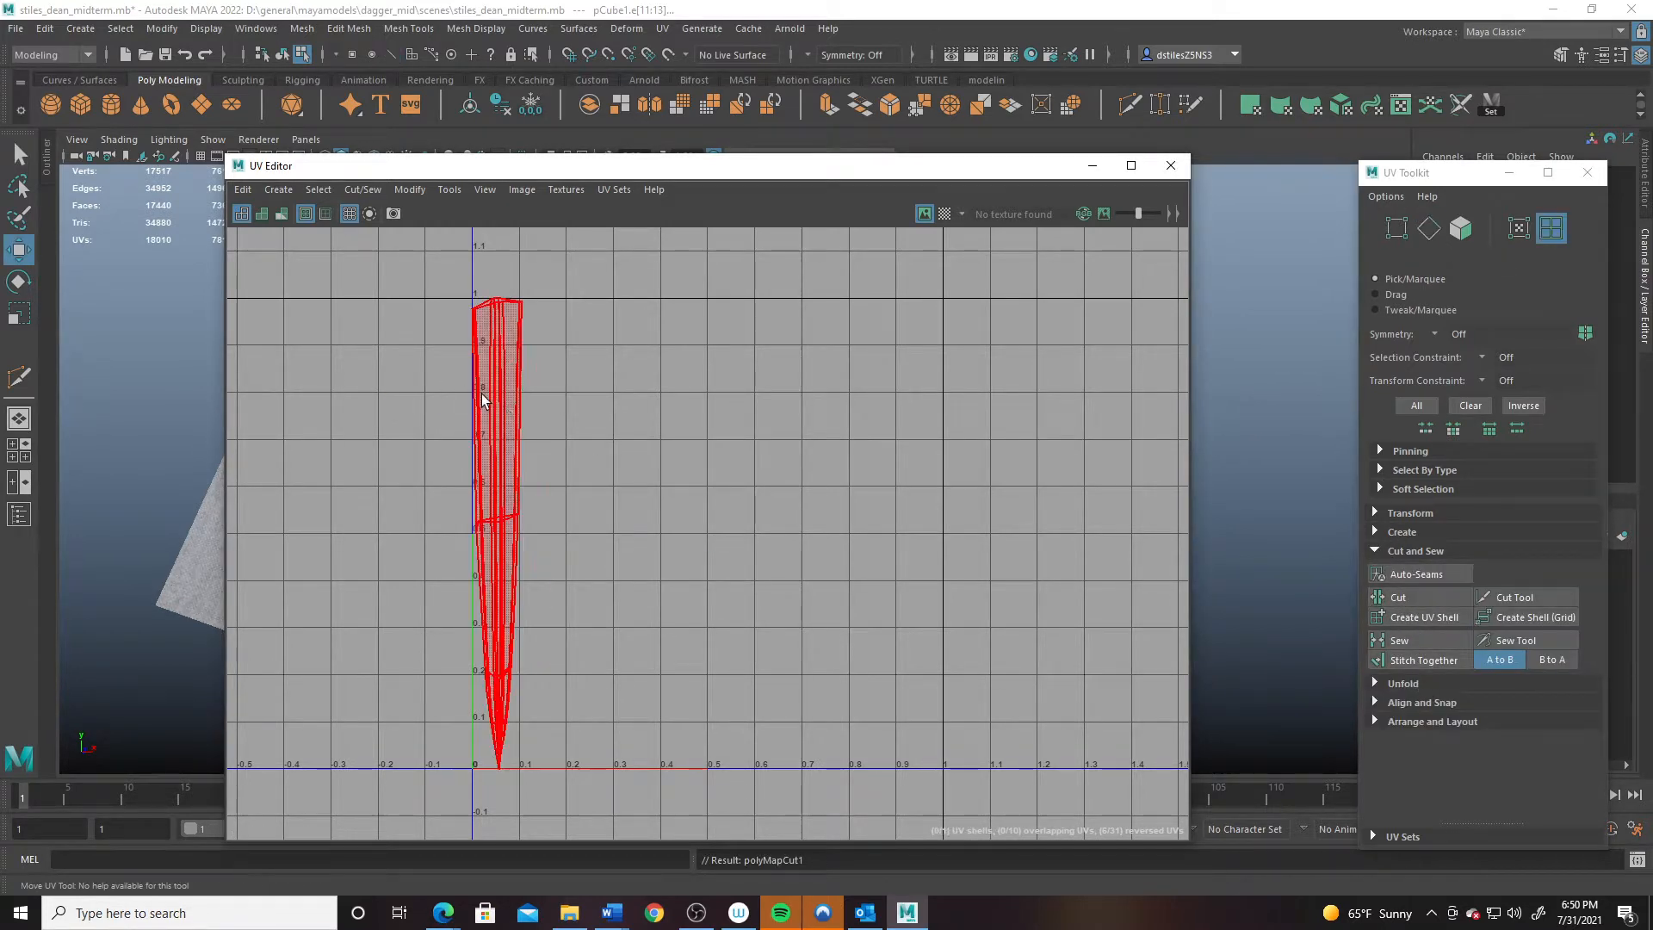
pyautogui.click(506, 417)
pyautogui.click(1376, 683)
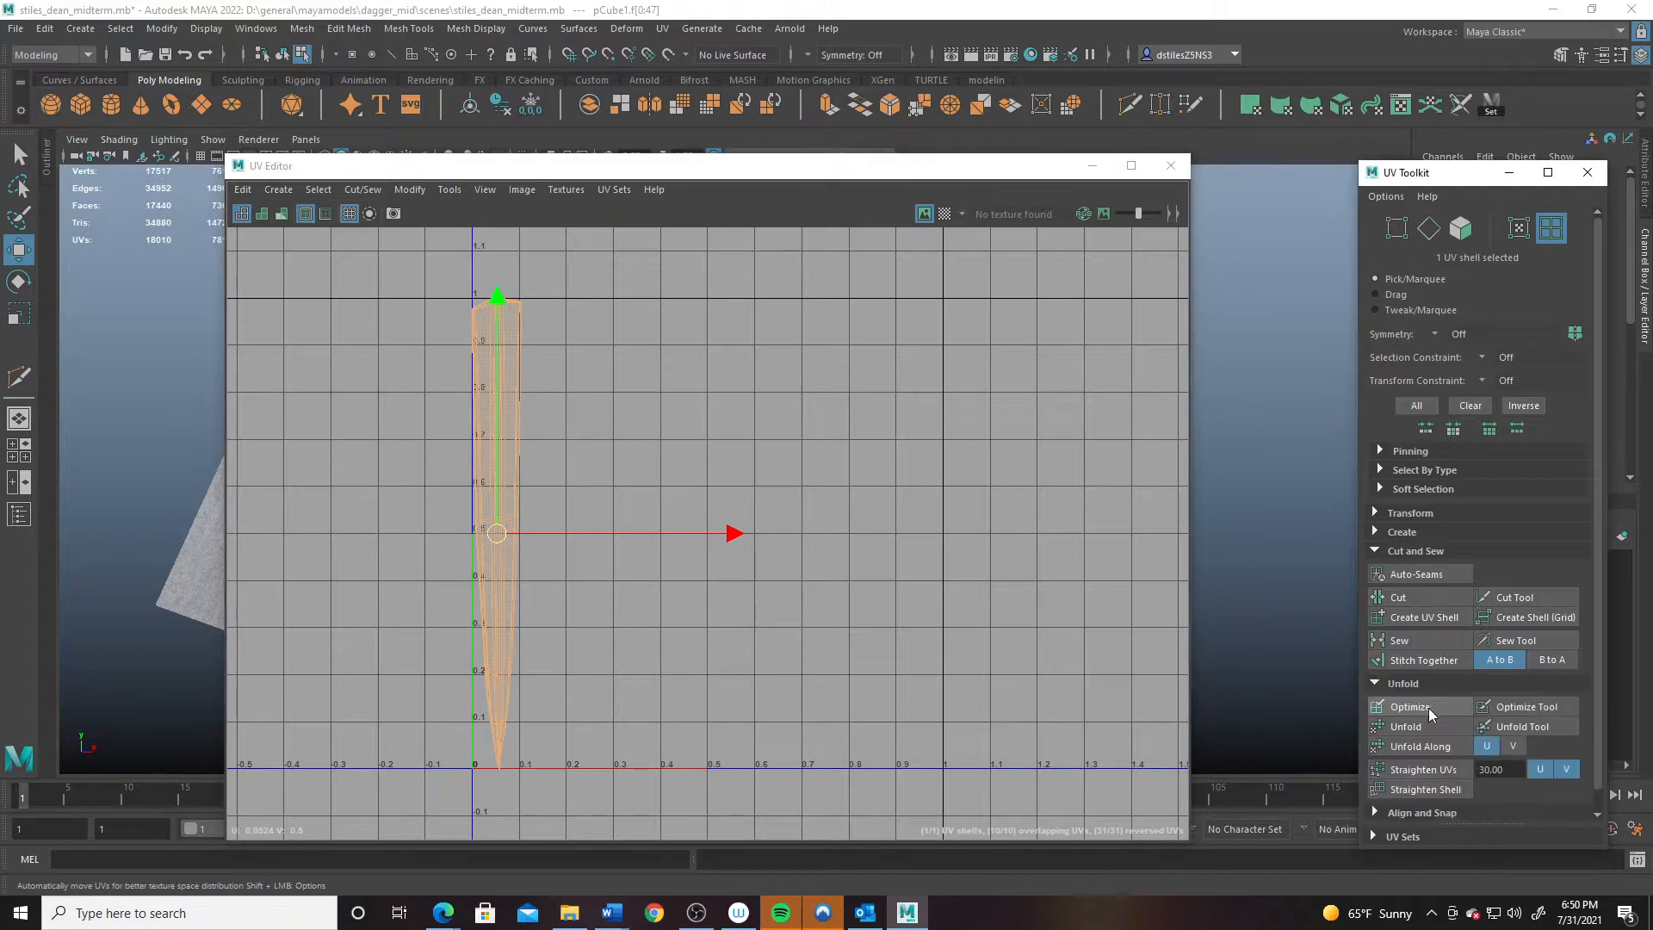
pyautogui.click(1405, 726)
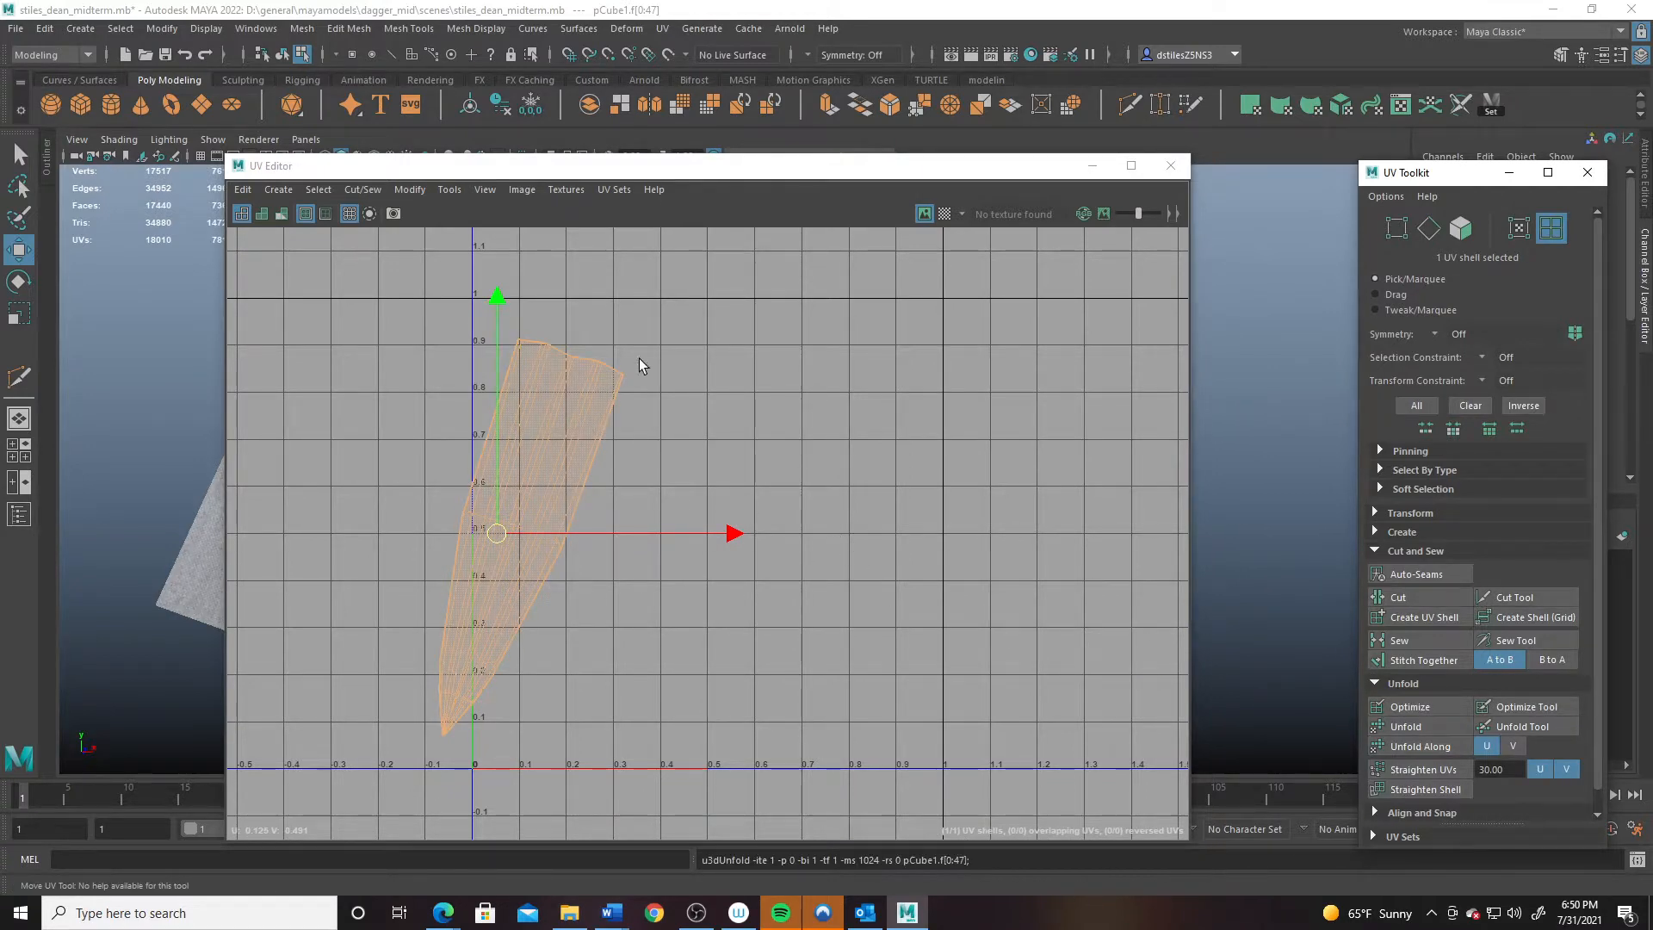
# - Select the dagger's crossguard as an object and create camera-based UVs for it
pyautogui.moveTo(665, 171); pyautogui.dragTo(1255, 160)
pyautogui.keyDown('alt'); pyautogui.moveTo(570, 369); pyautogui.dragTo(575, 493, button='middle'); pyautogui.keyUp('alt')
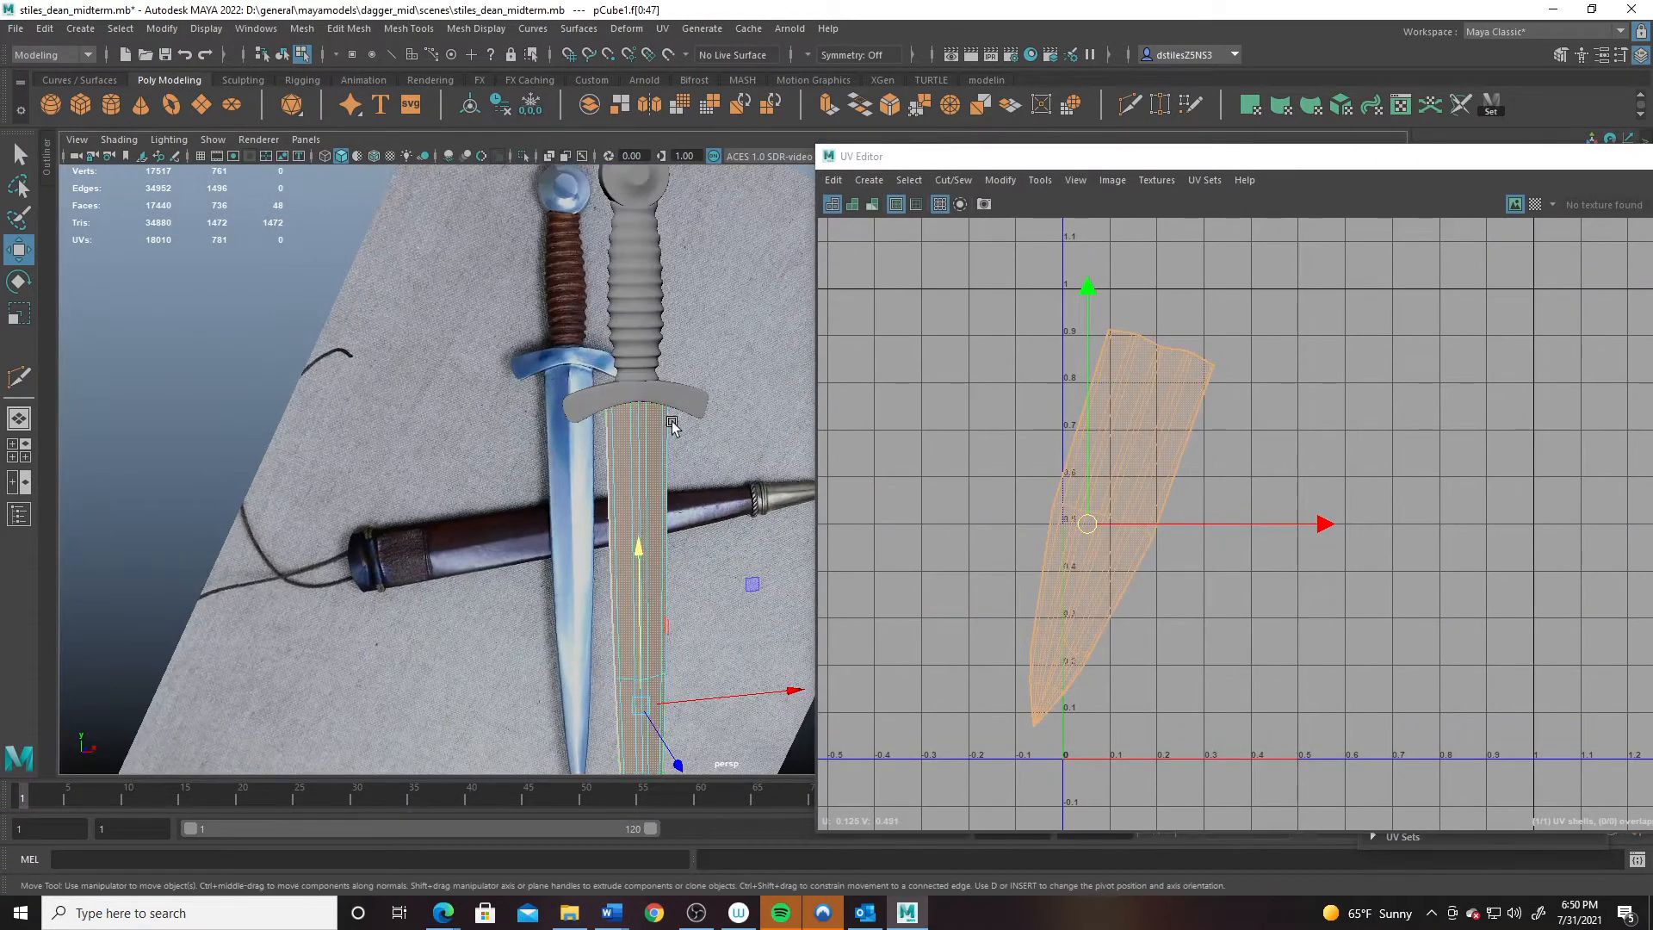
pyautogui.moveTo(681, 395); pyautogui.dragTo(749, 373, button='right')
pyautogui.click(694, 409)
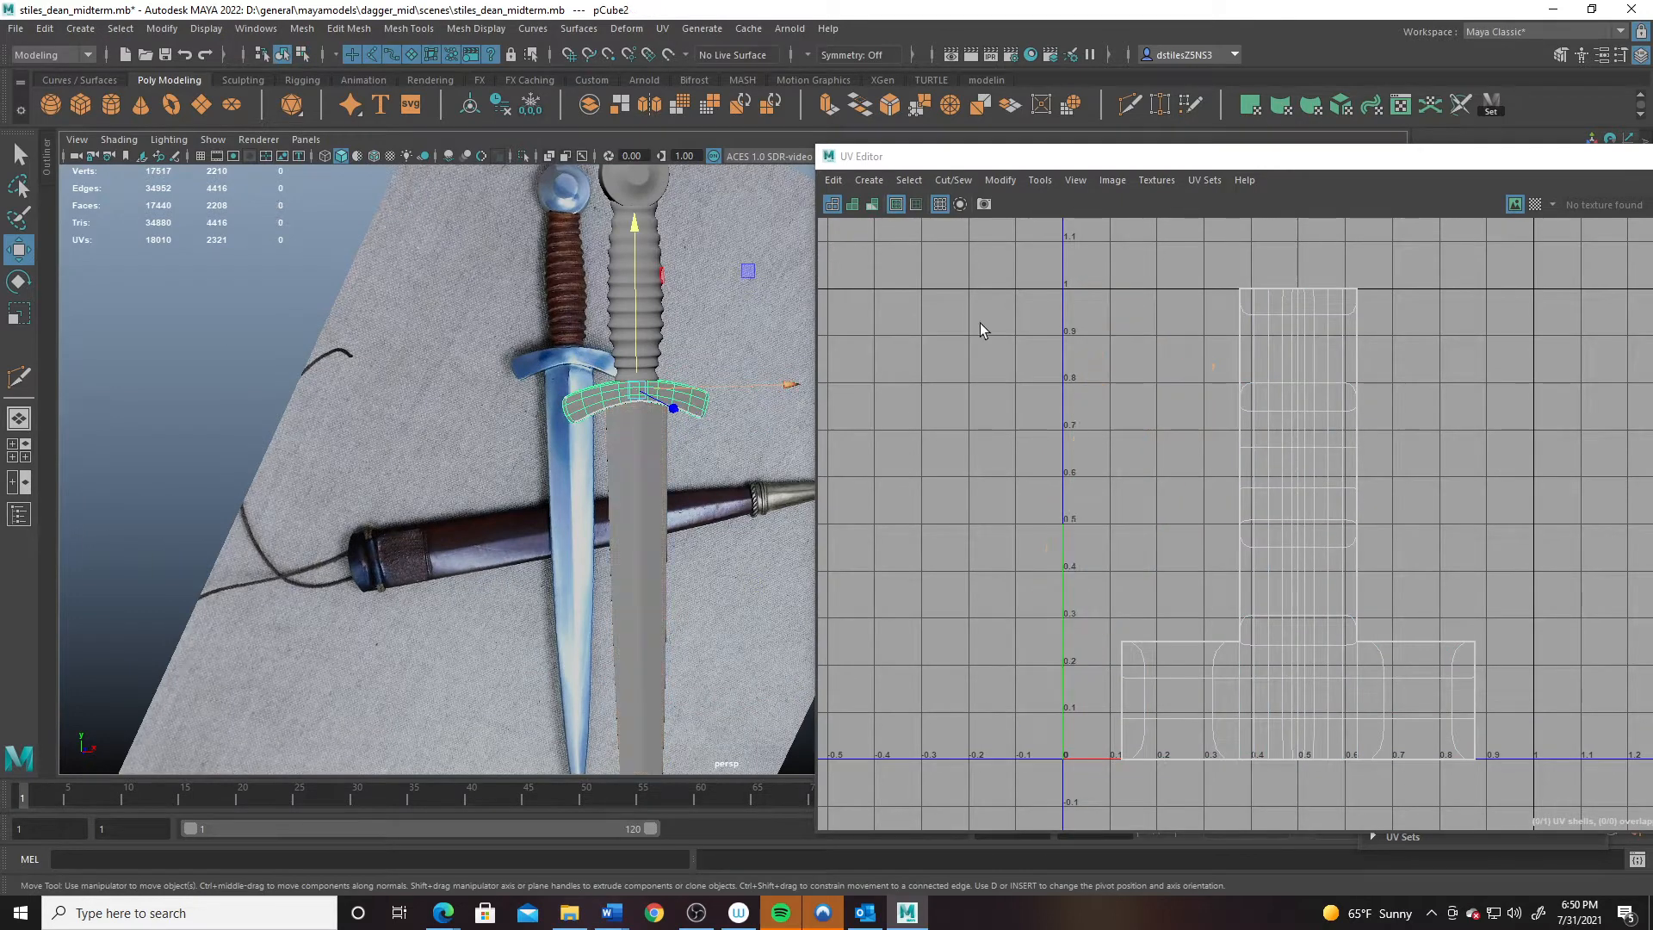
pyautogui.click(868, 183)
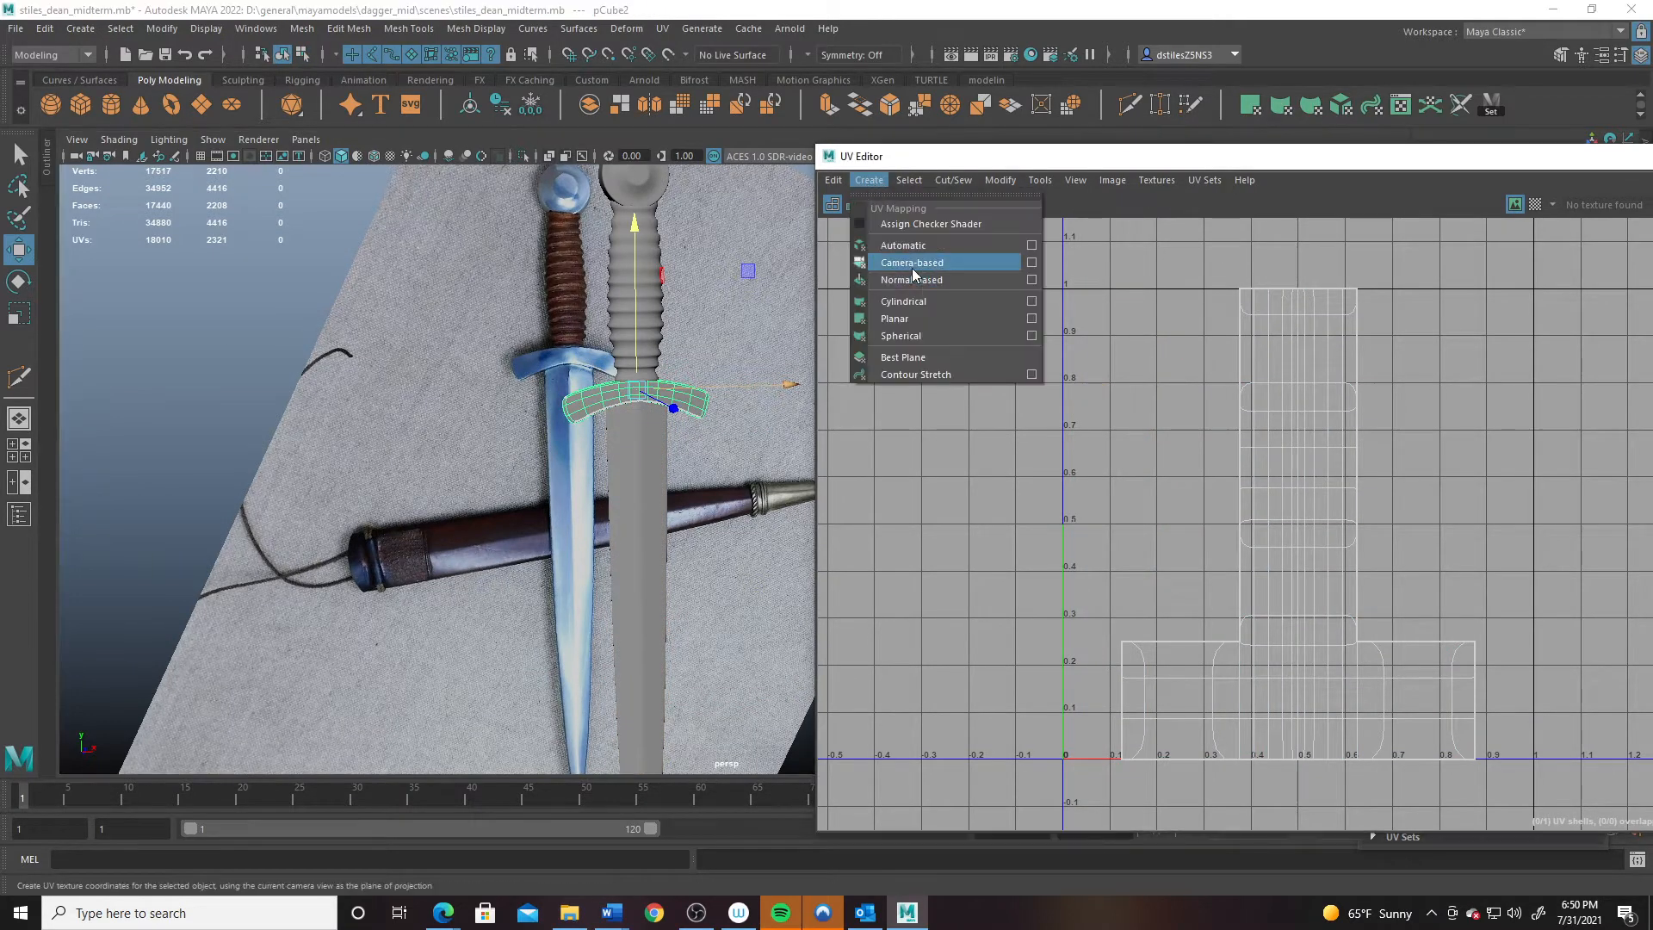
pyautogui.click(912, 266)
# - Select the edge loop running around the outline of the crossguard
pyautogui.keyDown('alt'); pyautogui.moveTo(527, 359); pyautogui.dragTo(636, 403, button='right'); pyautogui.keyUp('alt')
pyautogui.keyDown('alt'); pyautogui.moveTo(636, 403); pyautogui.dragTo(603, 495, button='middle'); pyautogui.keyUp('alt')
pyautogui.keyDown('alt'); pyautogui.moveTo(603, 495); pyautogui.dragTo(699, 602, button='right'); pyautogui.keyUp('alt')
pyautogui.moveTo(580, 436); pyautogui.dragTo(571, 374, button='right')
pyautogui.keyDown('alt'); pyautogui.moveTo(520, 355); pyautogui.dragTo(566, 519); pyautogui.keyUp('alt')
pyautogui.doubleClick(610, 591)
pyautogui.keyDown('alt'); pyautogui.moveTo(610, 591); pyautogui.dragTo(538, 472); pyautogui.keyUp('alt')
pyautogui.keyDown('alt'); pyautogui.moveTo(568, 599); pyautogui.dragTo(586, 475, button='middle'); pyautogui.keyUp('alt')
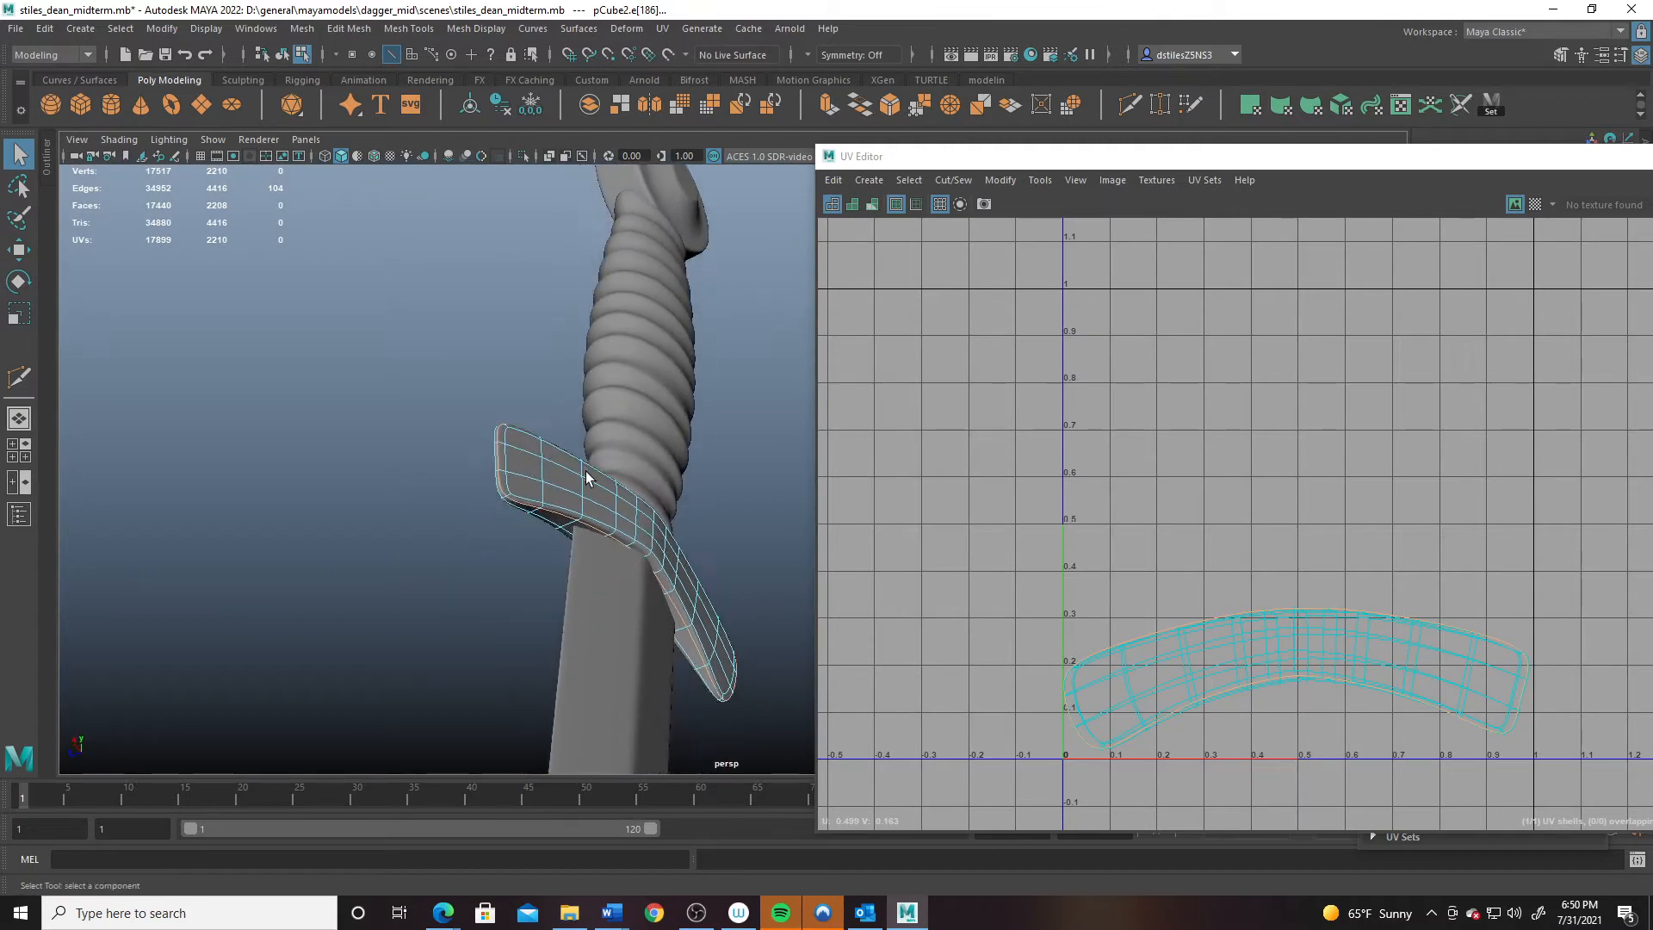
# - Deselect the edges along the crossguard's concave underside and cut the UVs along the remaining loop edges
pyautogui.keyDown('alt'); pyautogui.moveTo(586, 475); pyautogui.dragTo(531, 510); pyautogui.keyUp('alt')
pyautogui.keyDown('alt'); pyautogui.moveTo(531, 510); pyautogui.dragTo(658, 486, button='right'); pyautogui.keyUp('alt')
pyautogui.keyDown('alt'); pyautogui.moveTo(658, 487); pyautogui.dragTo(527, 525, button='middle'); pyautogui.keyUp('alt')
pyautogui.keyDown('alt'); pyautogui.moveTo(527, 524); pyautogui.dragTo(687, 552); pyautogui.keyUp('alt')
pyautogui.keyDown('alt'); pyautogui.moveTo(544, 544); pyautogui.dragTo(452, 478, button='right'); pyautogui.keyUp('alt')
pyautogui.keyDown('alt'); pyautogui.moveTo(452, 485); pyautogui.dragTo(519, 496); pyautogui.keyUp('alt')
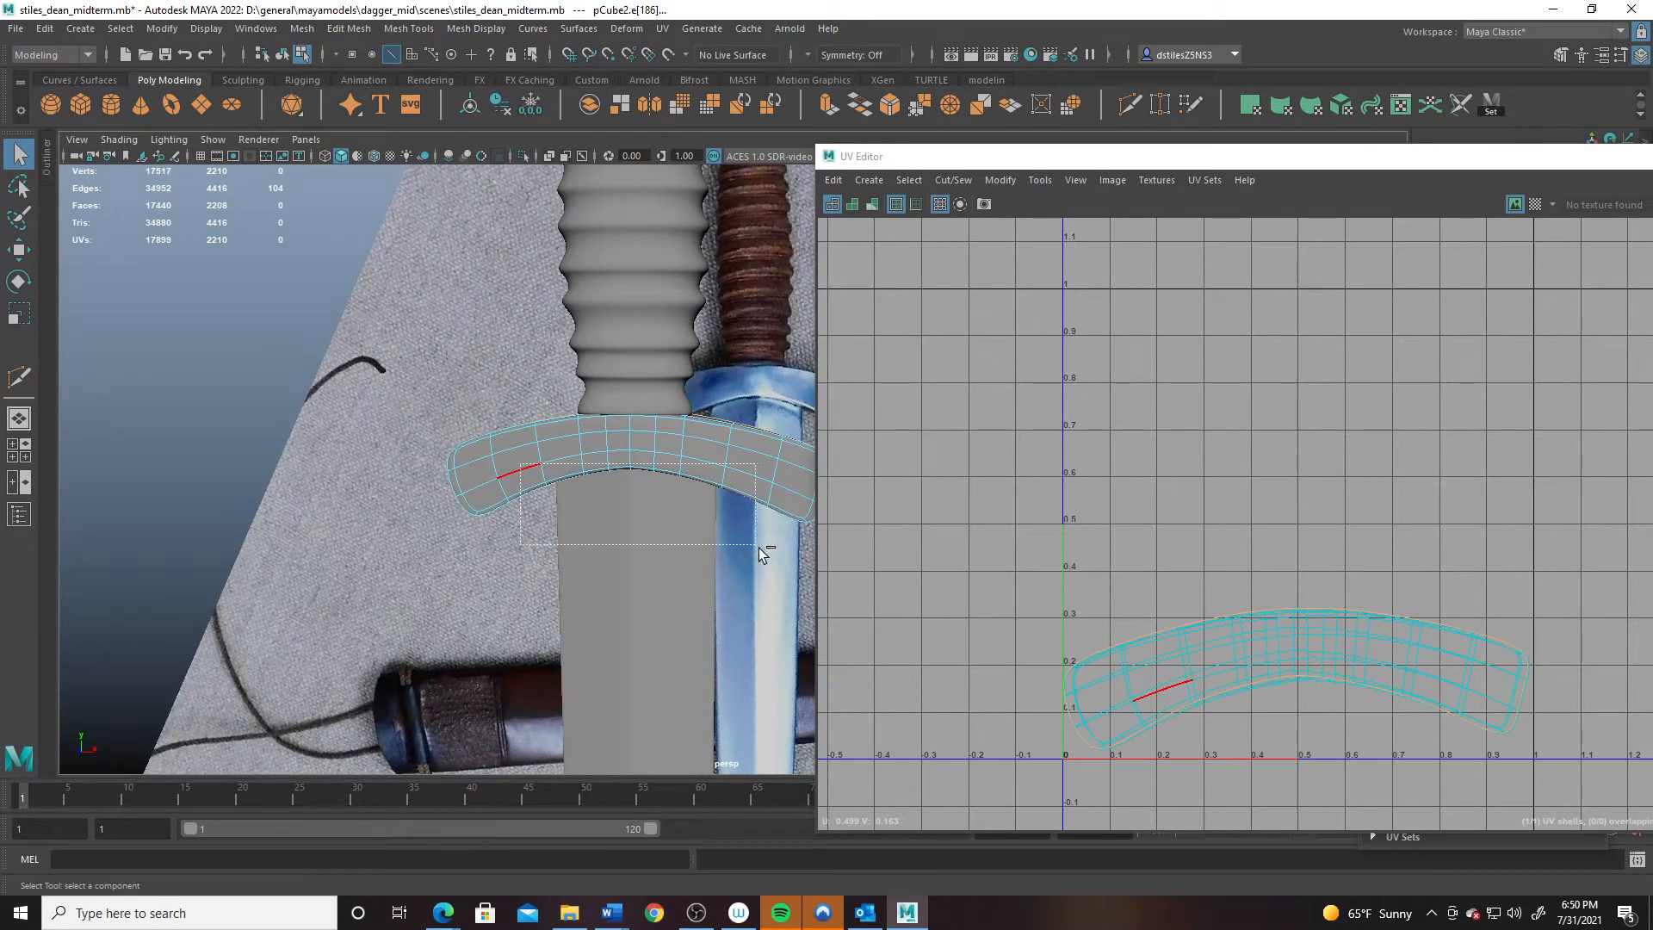
pyautogui.keyDown('alt'); pyautogui.moveTo(759, 570); pyautogui.dragTo(570, 372); pyautogui.keyUp('alt')
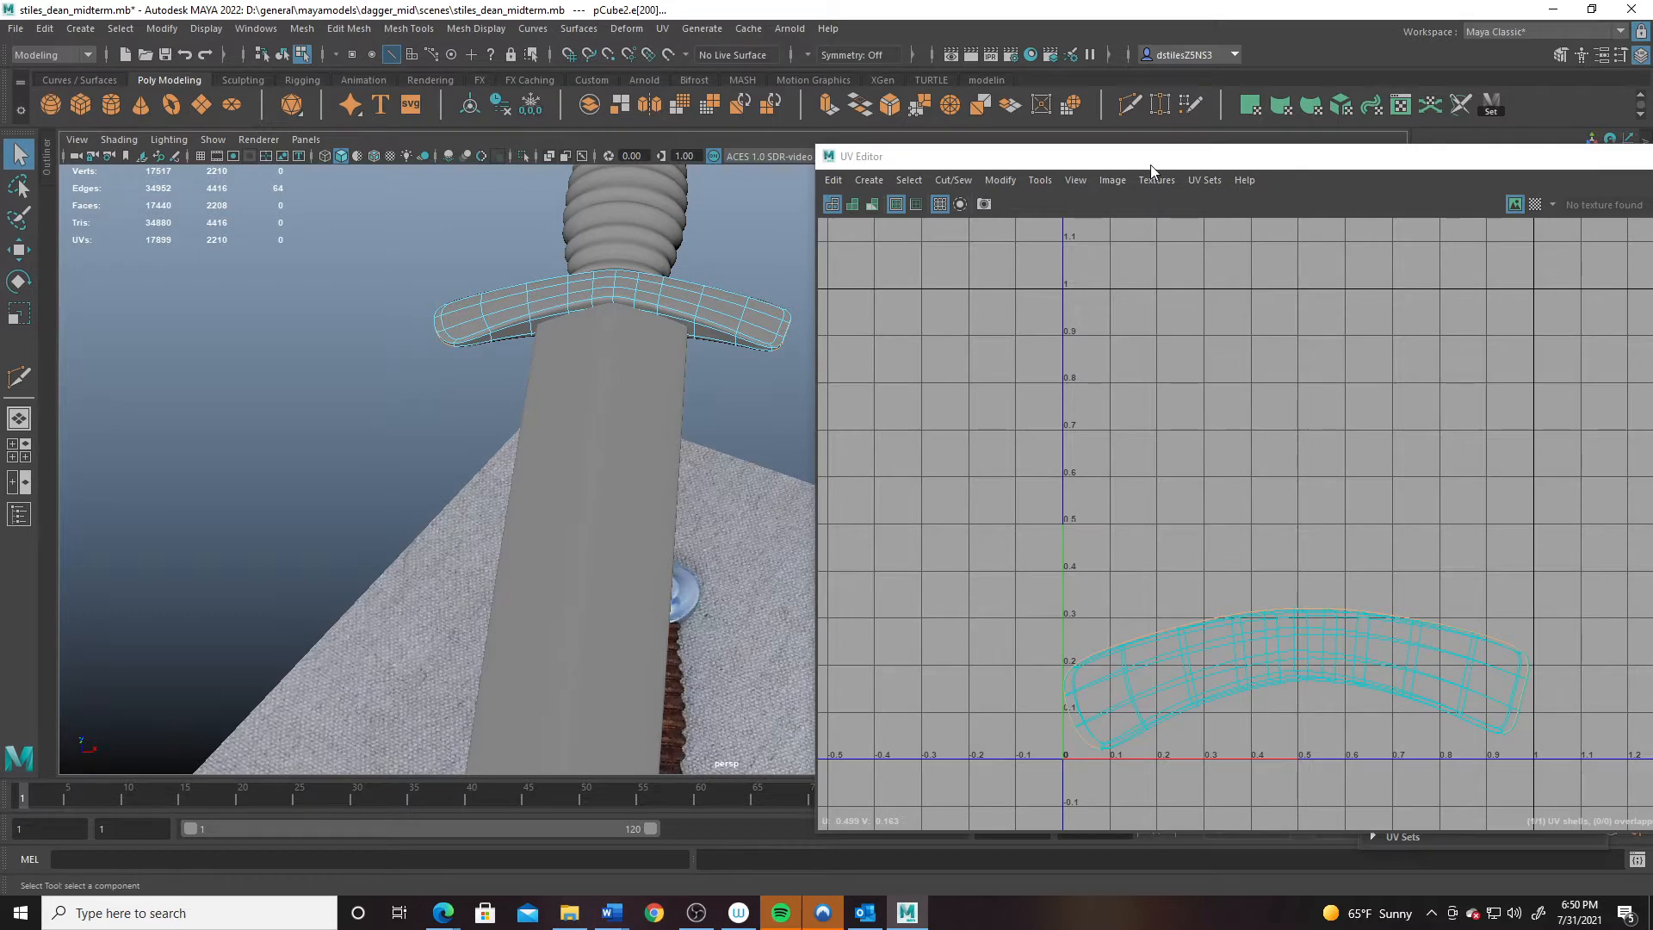
pyautogui.moveTo(1151, 164); pyautogui.dragTo(334, 155)
pyautogui.click(1403, 599)
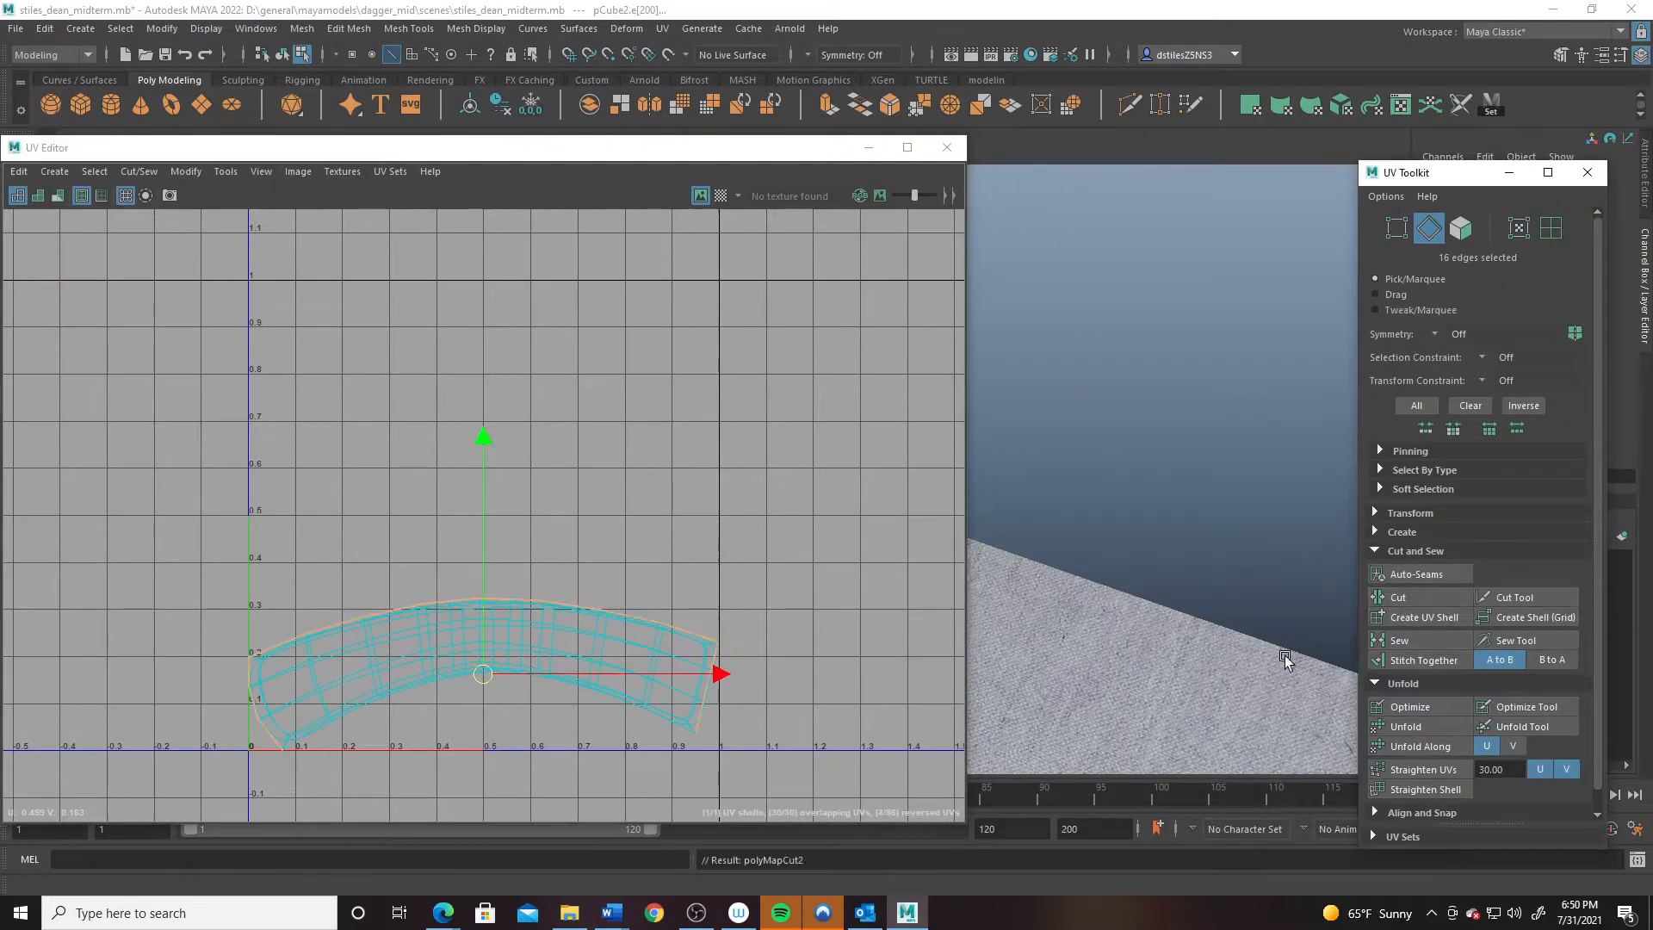
# - Select the whole crossguard UV shell and unfold it
pyautogui.moveTo(630, 639); pyautogui.dragTo(551, 613, button='right')
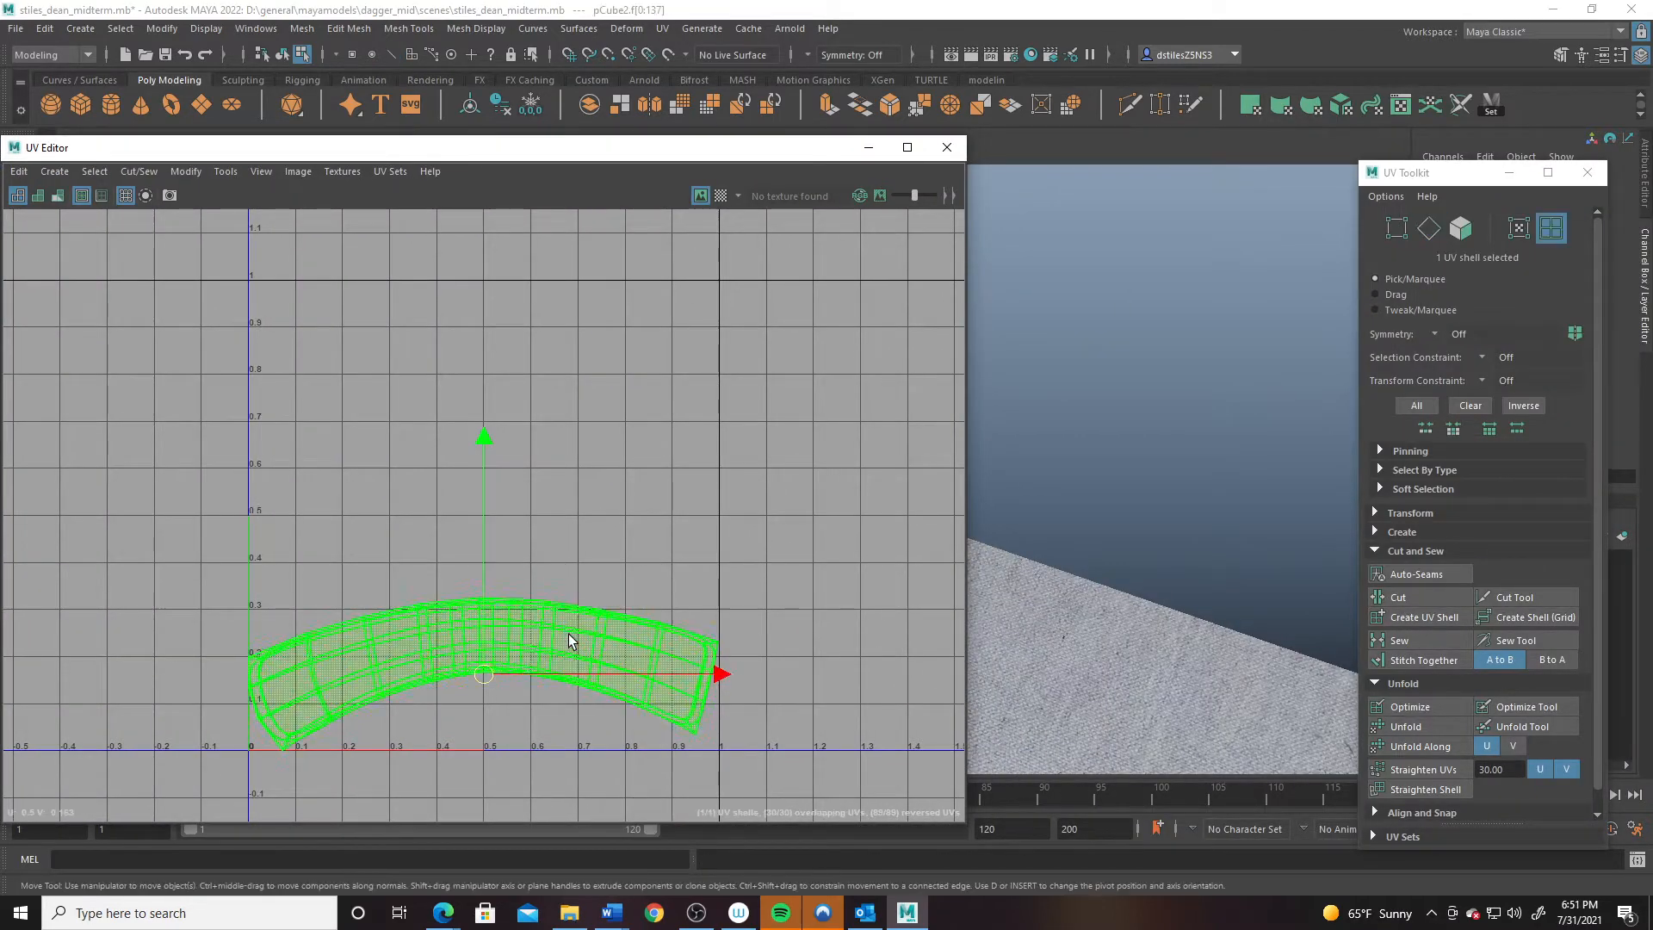
pyautogui.click(572, 645)
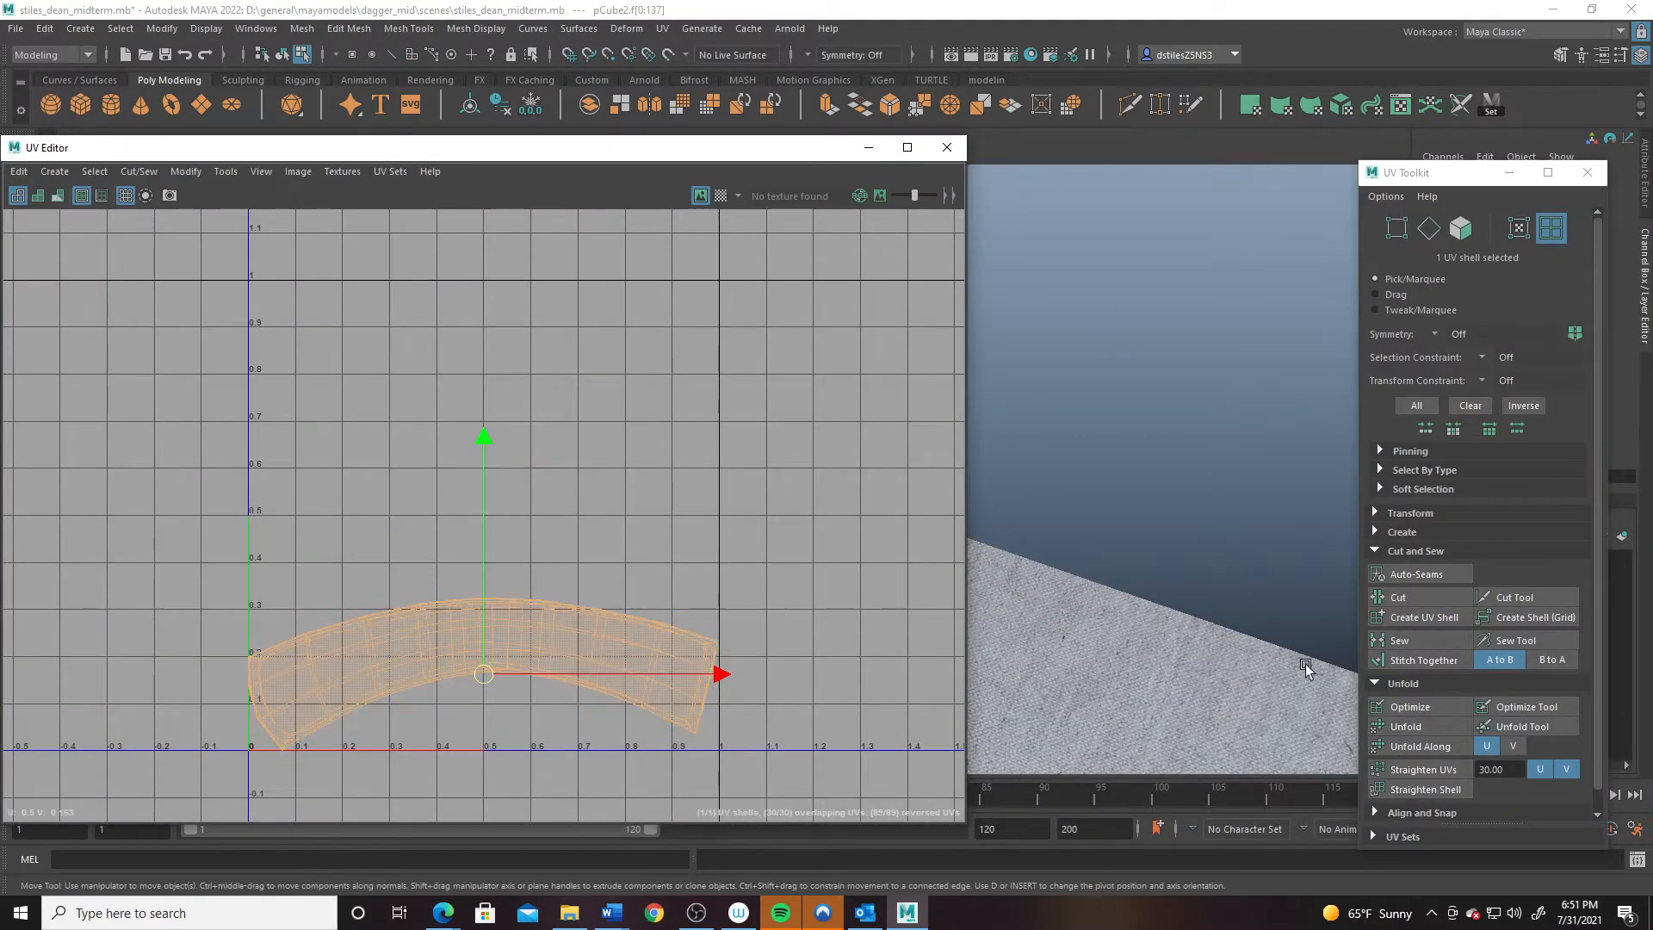
pyautogui.click(1406, 726)
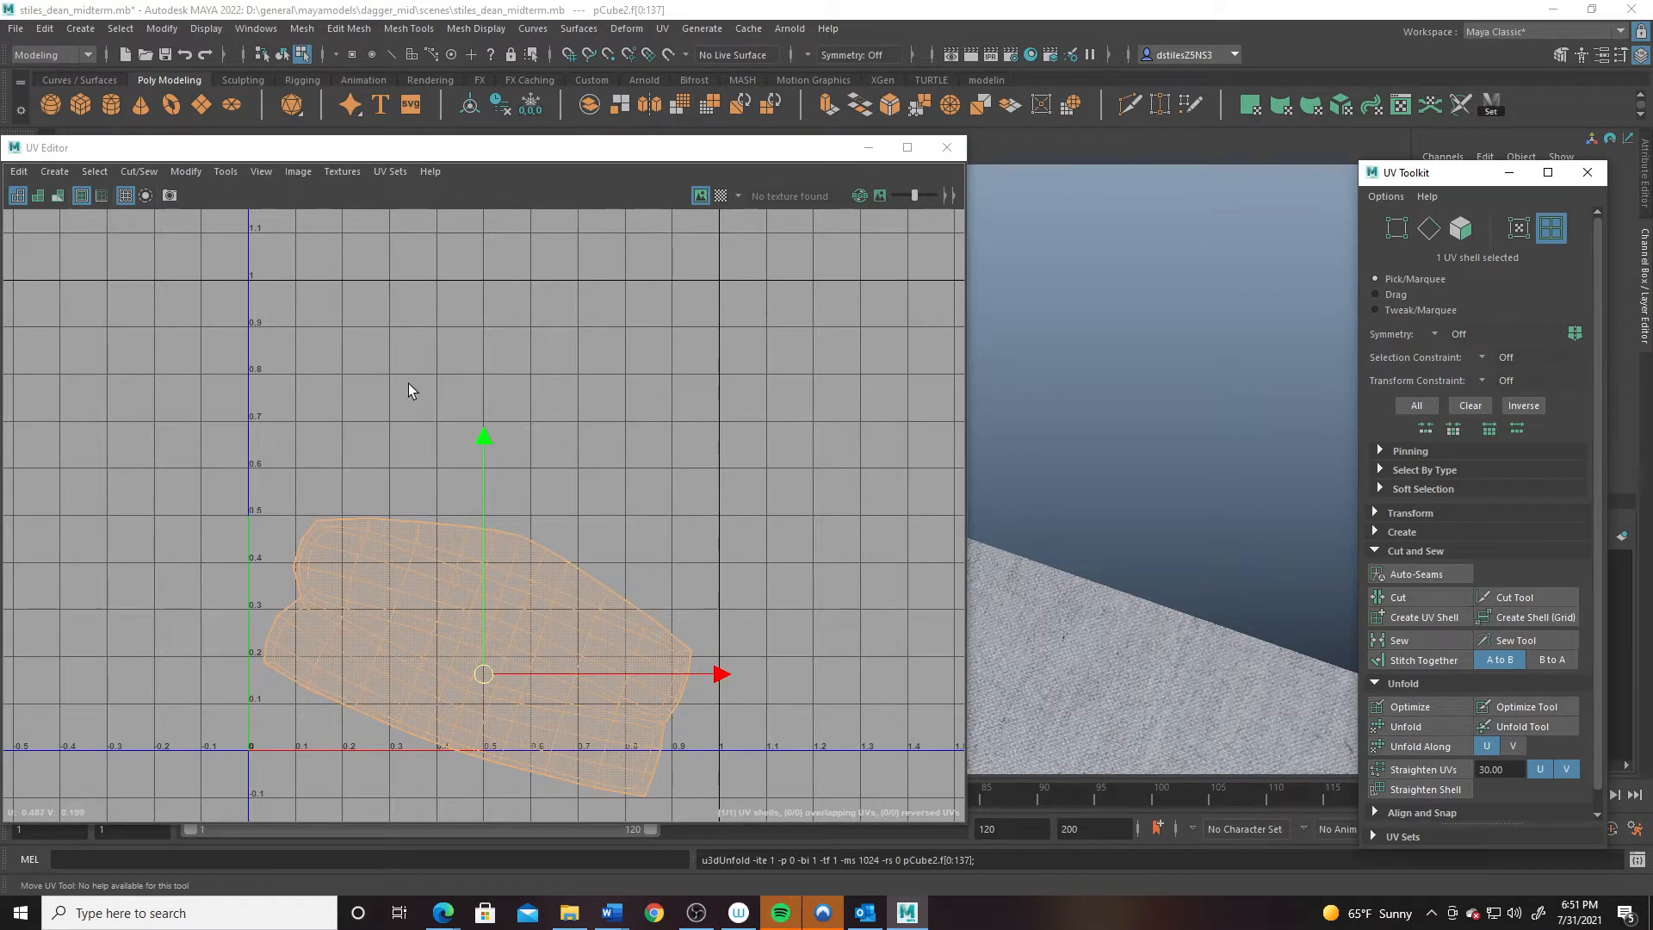
# - Select the short diagonal edges at the upper and lower corners of the crossguard shell's right end
pyautogui.keyDown('alt'); pyautogui.moveTo(380, 538); pyautogui.dragTo(482, 437, button='middle'); pyautogui.keyUp('alt')
pyautogui.keyDown('alt'); pyautogui.moveTo(482, 437); pyautogui.dragTo(699, 618, button='right'); pyautogui.keyUp('alt')
pyautogui.keyDown('alt'); pyautogui.moveTo(700, 618); pyautogui.dragTo(437, 504, button='middle'); pyautogui.keyUp('alt')
pyautogui.keyDown('alt'); pyautogui.moveTo(437, 503); pyautogui.dragTo(723, 590, button='right'); pyautogui.keyUp('alt')
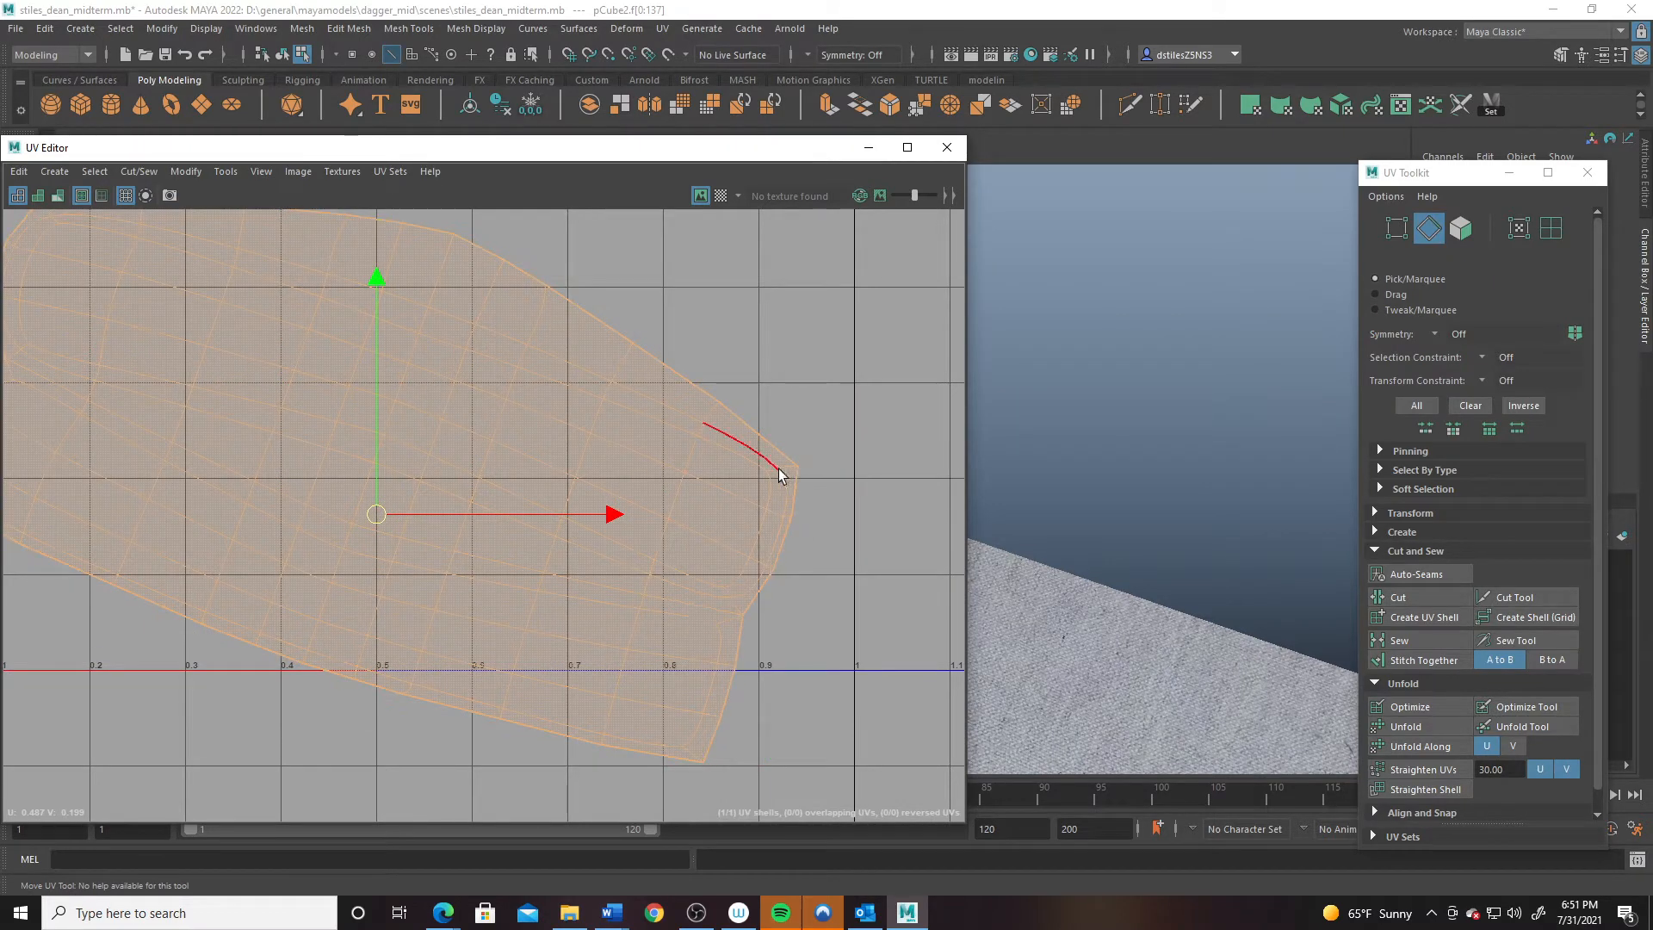
pyautogui.keyDown('alt'); pyautogui.moveTo(587, 377); pyautogui.dragTo(758, 630, button='right'); pyautogui.keyUp('alt')
pyautogui.click(901, 521)
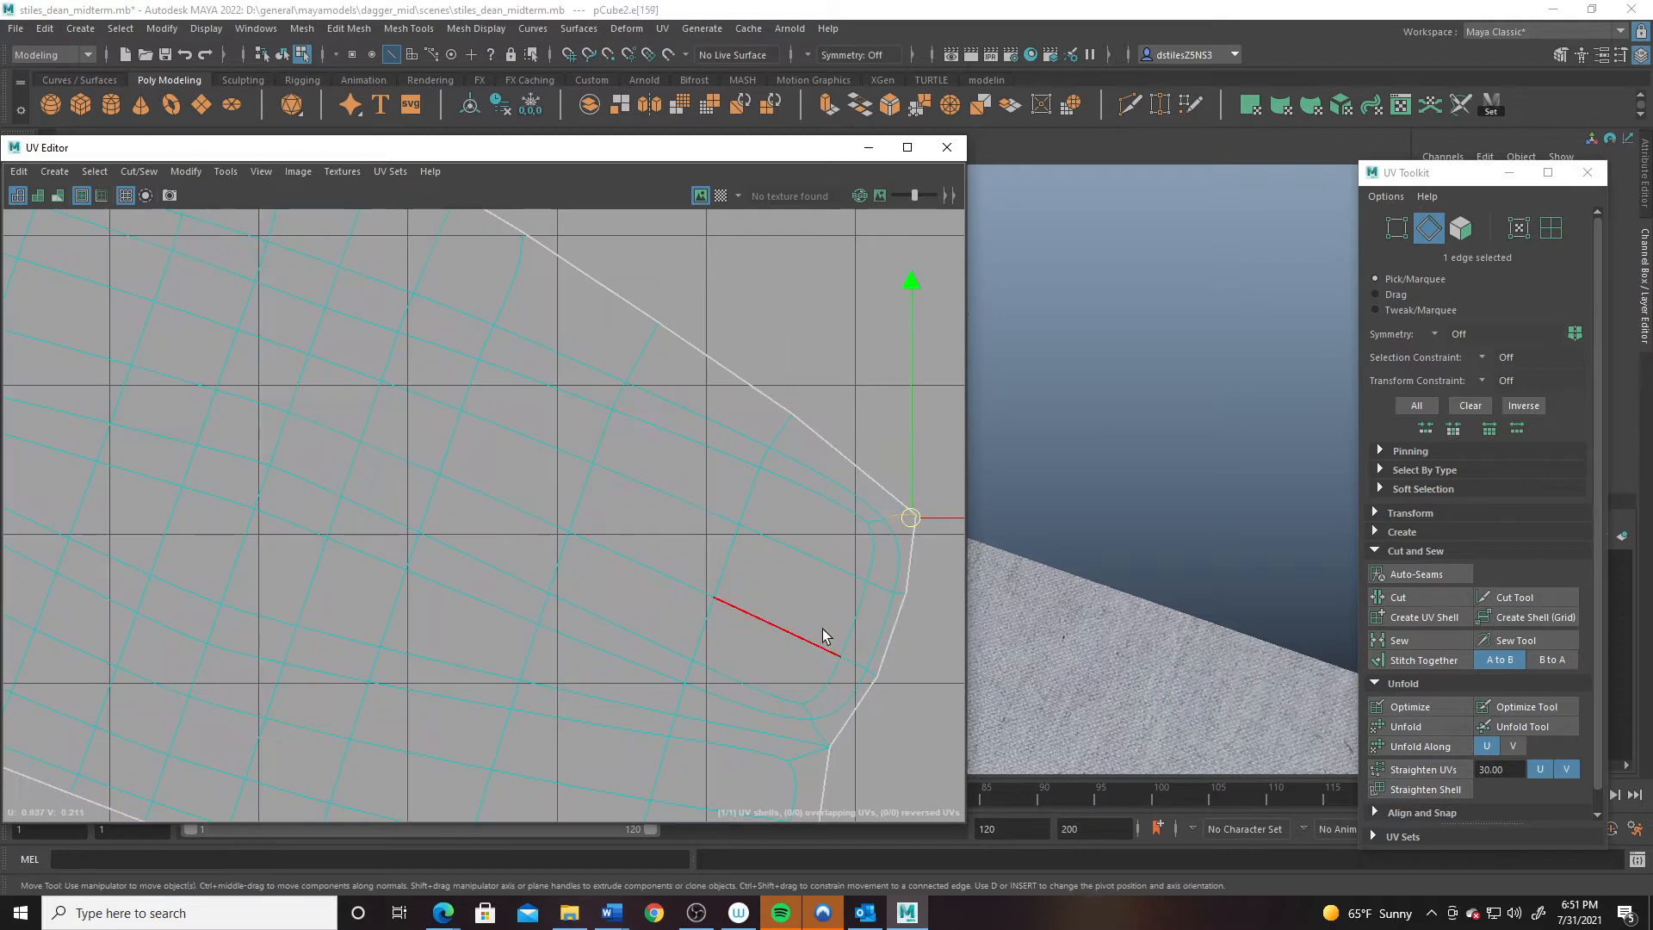
pyautogui.keyDown('alt'); pyautogui.moveTo(826, 638); pyautogui.dragTo(758, 510, button='middle'); pyautogui.keyUp('alt')
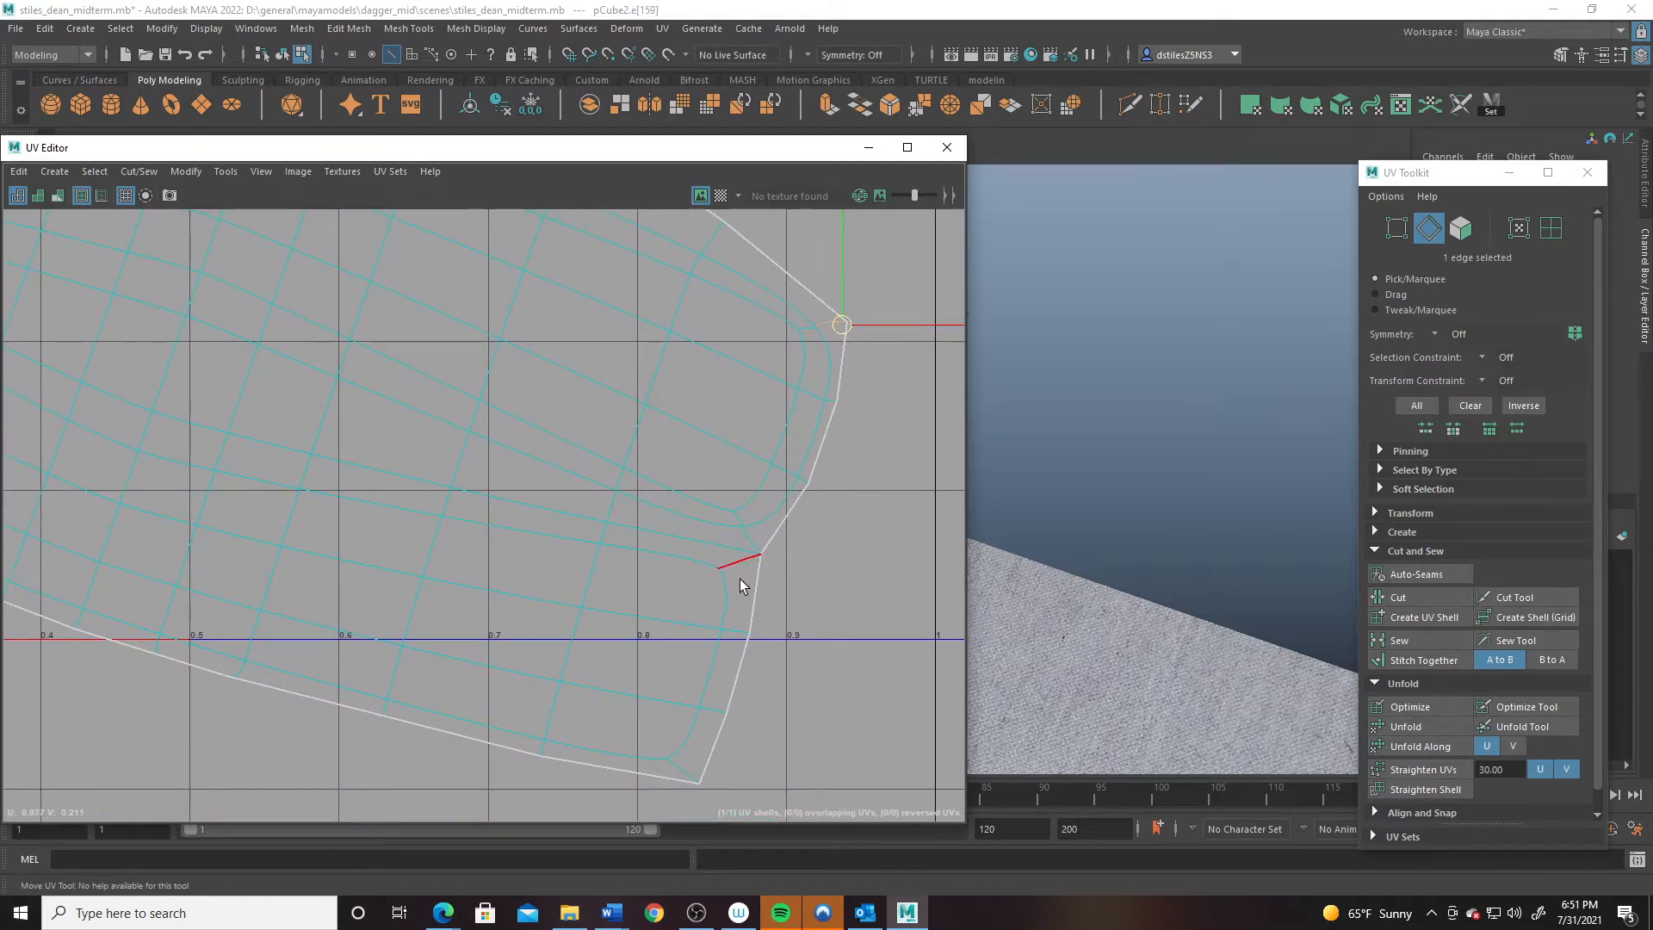
pyautogui.keyDown('alt'); pyautogui.moveTo(677, 747); pyautogui.dragTo(672, 502, button='middle'); pyautogui.keyUp('alt')
pyautogui.keyDown('alt'); pyautogui.moveTo(672, 503); pyautogui.dragTo(728, 639, button='right'); pyautogui.keyUp('alt')
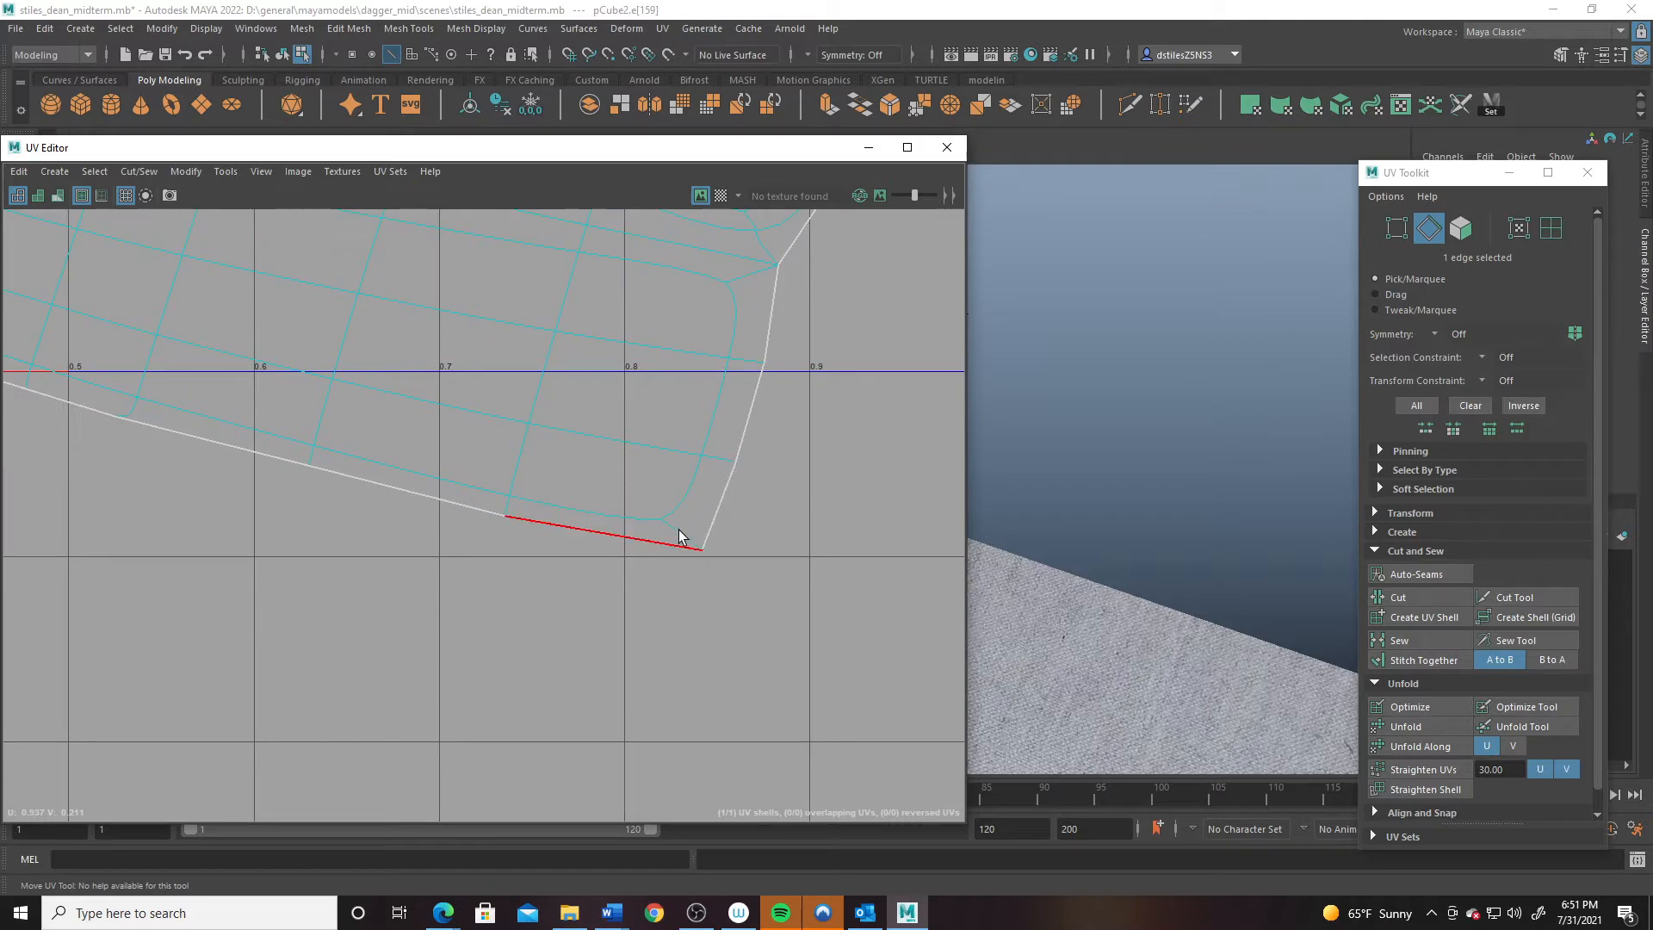
pyautogui.keyDown('alt'); pyautogui.moveTo(679, 535); pyautogui.dragTo(814, 661, button='right'); pyautogui.keyUp('alt')
pyautogui.keyDown('shift'); pyautogui.click(727, 559); pyautogui.keyUp('shift')
# - Add the short edges at the corners and middle notch of the crossguard shell's left end to the selection
pyautogui.keyDown('alt'); pyautogui.moveTo(741, 620); pyautogui.dragTo(129, 413, button='right'); pyautogui.keyUp('alt')
pyautogui.keyDown('alt'); pyautogui.moveTo(129, 413); pyautogui.dragTo(990, 650, button='middle'); pyautogui.keyUp('alt')
pyautogui.keyDown('alt'); pyautogui.moveTo(276, 318); pyautogui.dragTo(586, 561, button='right'); pyautogui.keyUp('alt')
pyautogui.keyDown('alt'); pyautogui.moveTo(448, 544); pyautogui.dragTo(570, 591, button='right'); pyautogui.keyUp('alt')
pyautogui.keyDown('alt'); pyautogui.moveTo(570, 590); pyautogui.dragTo(382, 526, button='middle'); pyautogui.keyUp('alt')
pyautogui.keyDown('shift'); pyautogui.click(561, 553); pyautogui.keyUp('shift')
pyautogui.keyDown('alt'); pyautogui.moveTo(598, 369); pyautogui.dragTo(468, 602, button='middle'); pyautogui.keyUp('alt')
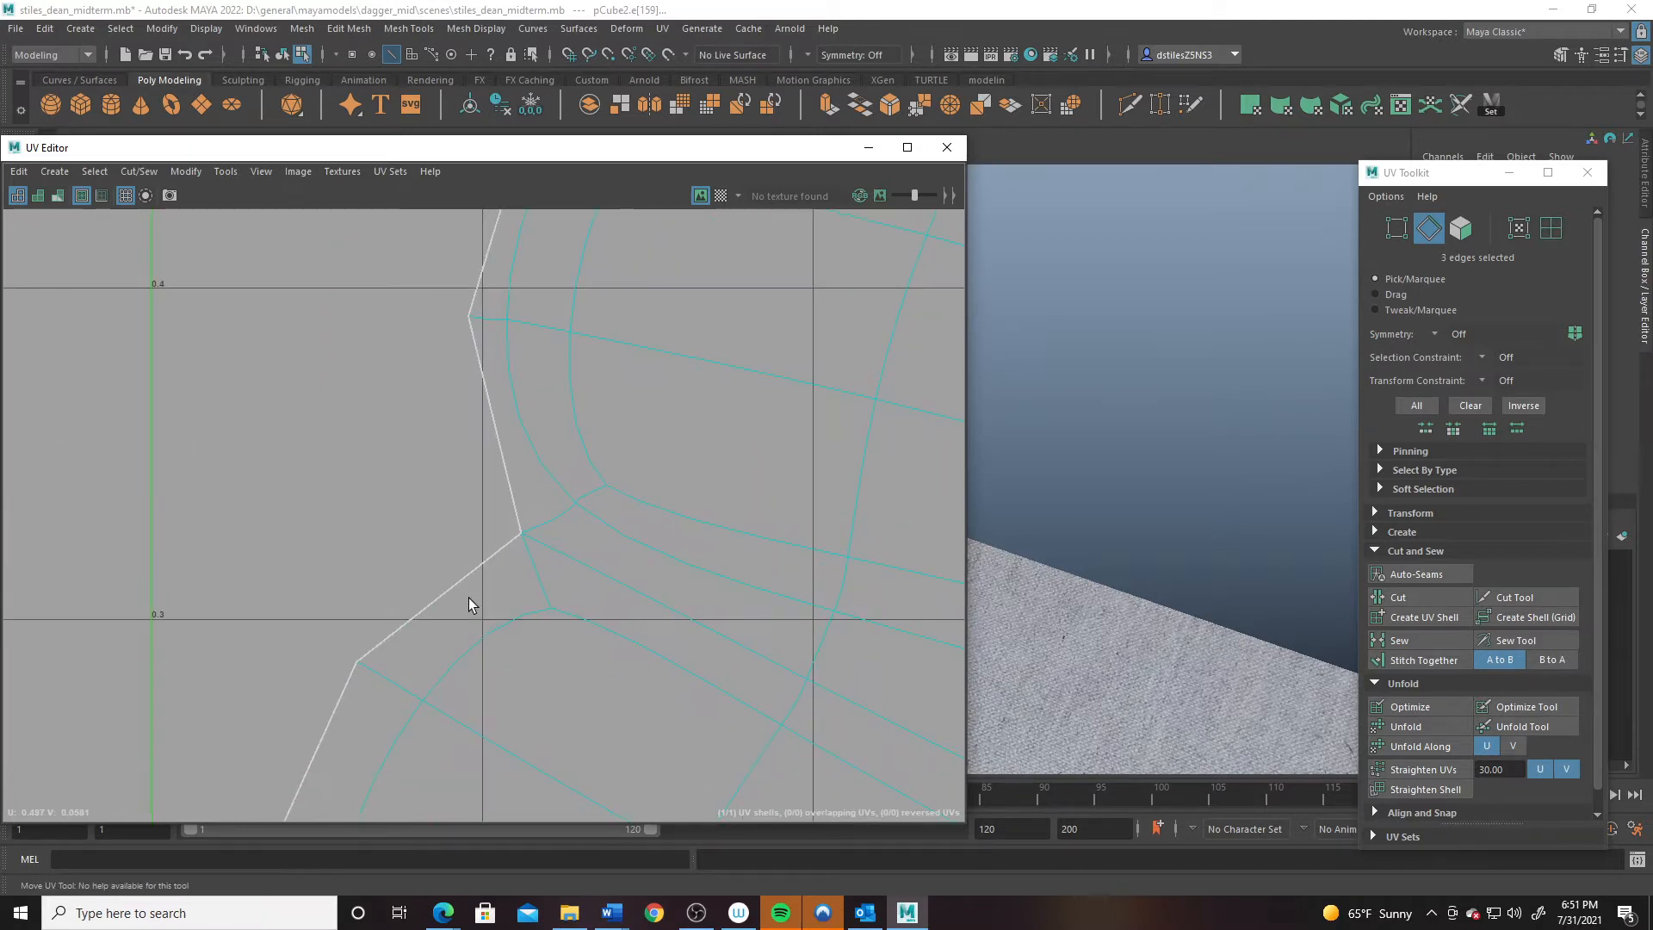
pyautogui.keyDown('shift'); pyautogui.click(540, 555); pyautogui.keyUp('shift')
pyautogui.keyDown('shift'); pyautogui.click(537, 570); pyautogui.keyUp('shift')
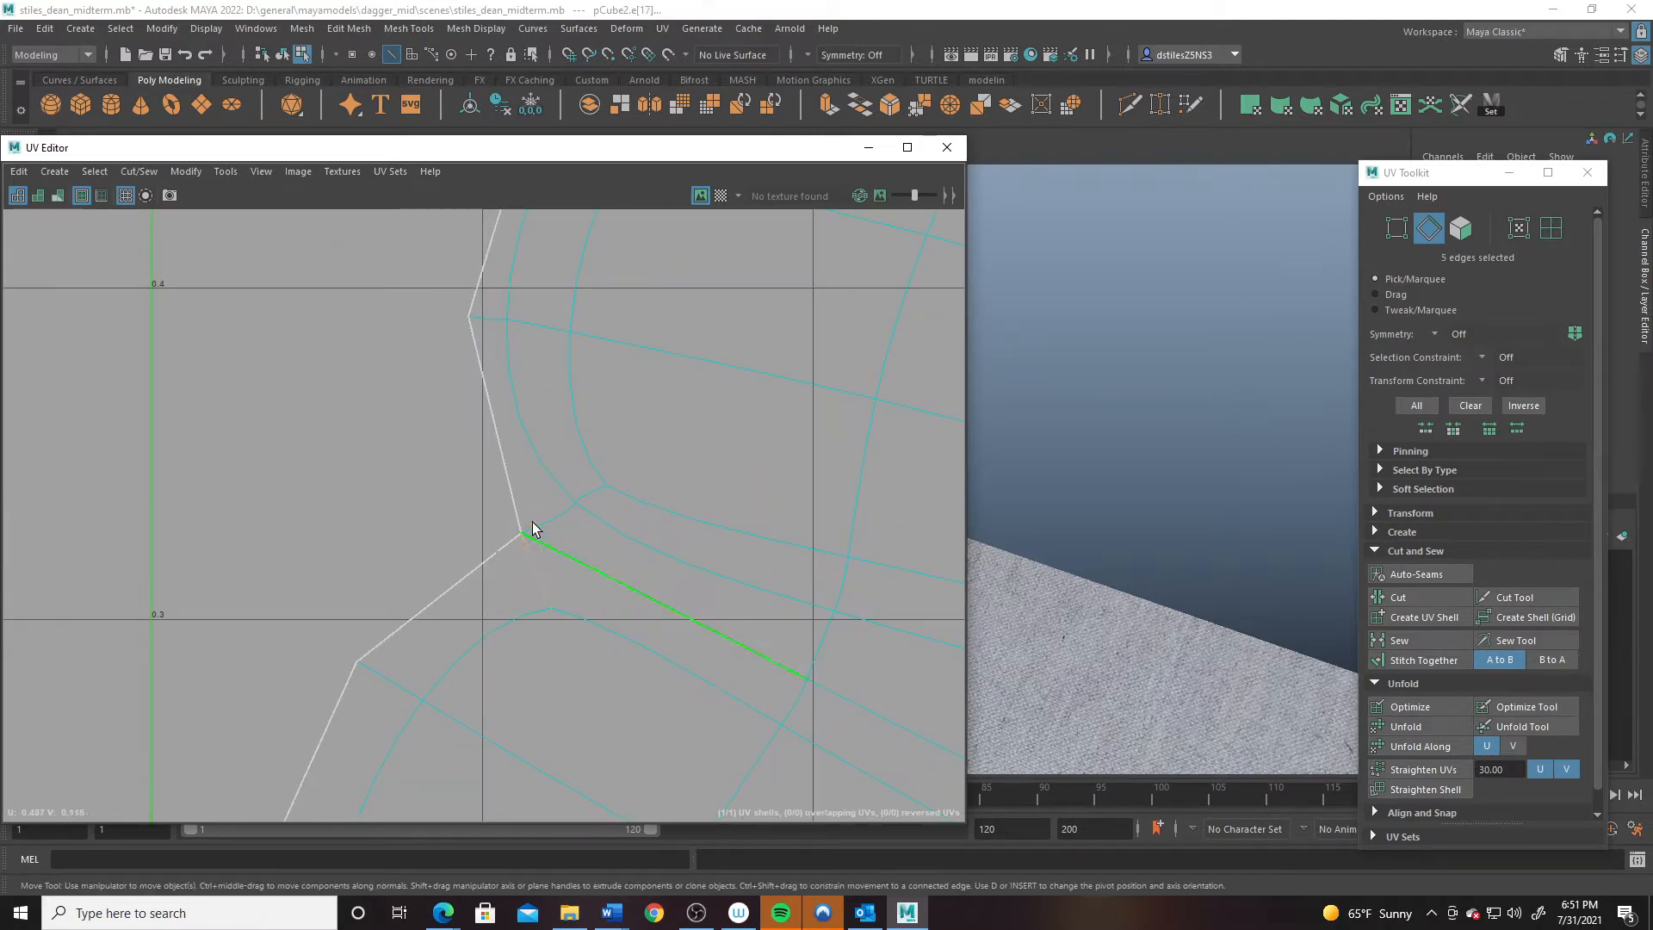
pyautogui.keyDown('alt'); pyautogui.moveTo(522, 373); pyautogui.dragTo(416, 672, button='middle'); pyautogui.keyUp('alt')
pyautogui.keyDown('shift'); pyautogui.click(523, 646); pyautogui.keyUp('shift')
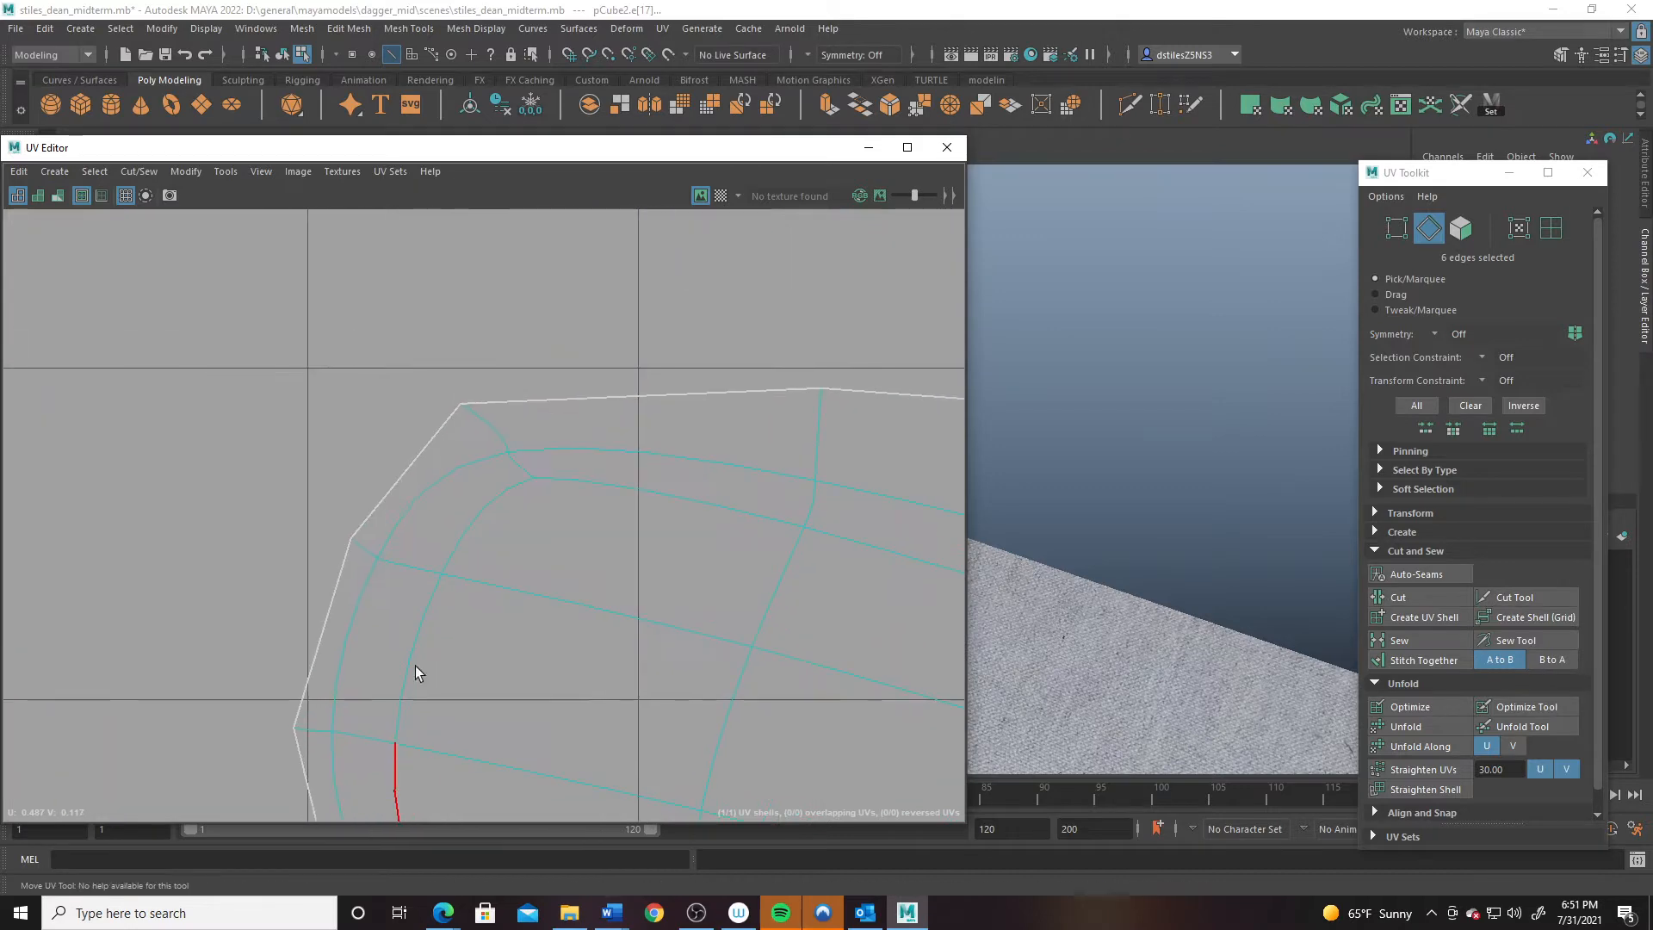
pyautogui.keyDown('shift'); pyautogui.click(493, 423); pyautogui.keyUp('shift')
# - Add the edges at the notch in the crossguard shell's right end and cut the UVs along all selected edges
pyautogui.keyDown('alt'); pyautogui.moveTo(494, 565); pyautogui.dragTo(257, 249, button='middle'); pyautogui.keyUp('alt')
pyautogui.keyDown('alt'); pyautogui.moveTo(646, 803); pyautogui.dragTo(176, 267, button='middle'); pyautogui.keyUp('alt')
pyautogui.keyDown('alt'); pyautogui.moveTo(923, 751); pyautogui.dragTo(725, 651, button='middle'); pyautogui.keyUp('alt')
pyautogui.keyDown('alt'); pyautogui.moveTo(726, 650); pyautogui.dragTo(230, 395, button='right'); pyautogui.keyUp('alt')
pyautogui.keyDown('alt'); pyautogui.moveTo(807, 445); pyautogui.dragTo(596, 560, button='middle'); pyautogui.keyUp('alt')
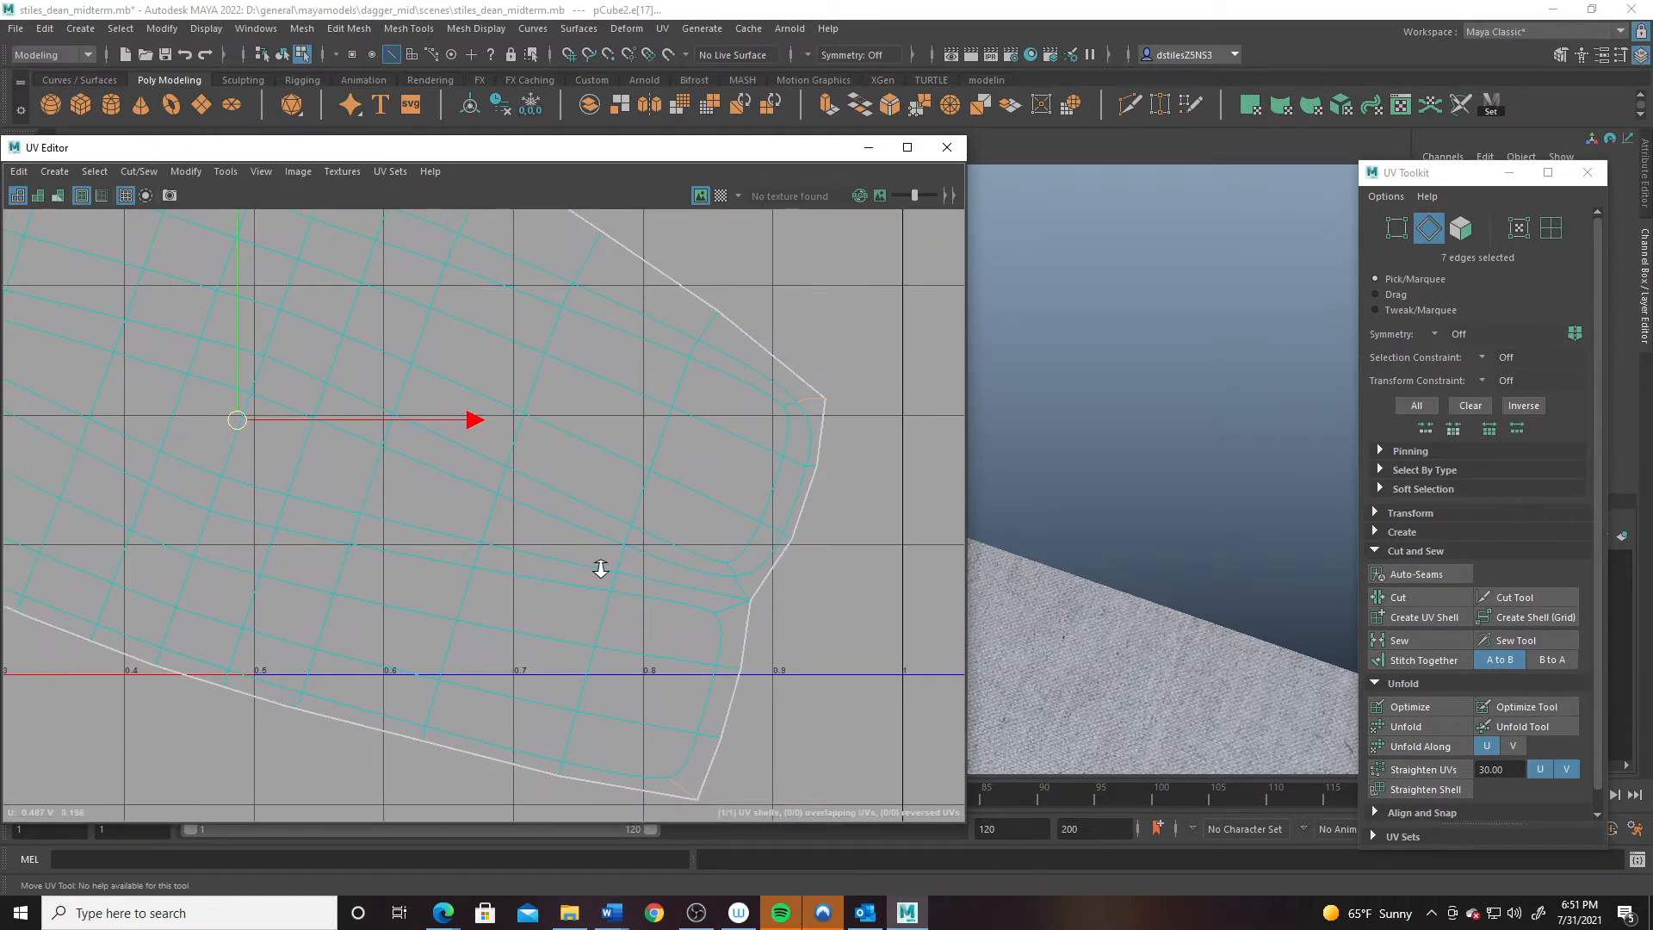
pyautogui.keyDown('alt'); pyautogui.moveTo(597, 560); pyautogui.dragTo(914, 830, button='right'); pyautogui.keyUp('alt')
pyautogui.keyDown('alt'); pyautogui.moveTo(914, 830); pyautogui.dragTo(655, 652, button='middle'); pyautogui.keyUp('alt')
pyautogui.keyDown('shift'); pyautogui.click(671, 504); pyautogui.keyUp('shift')
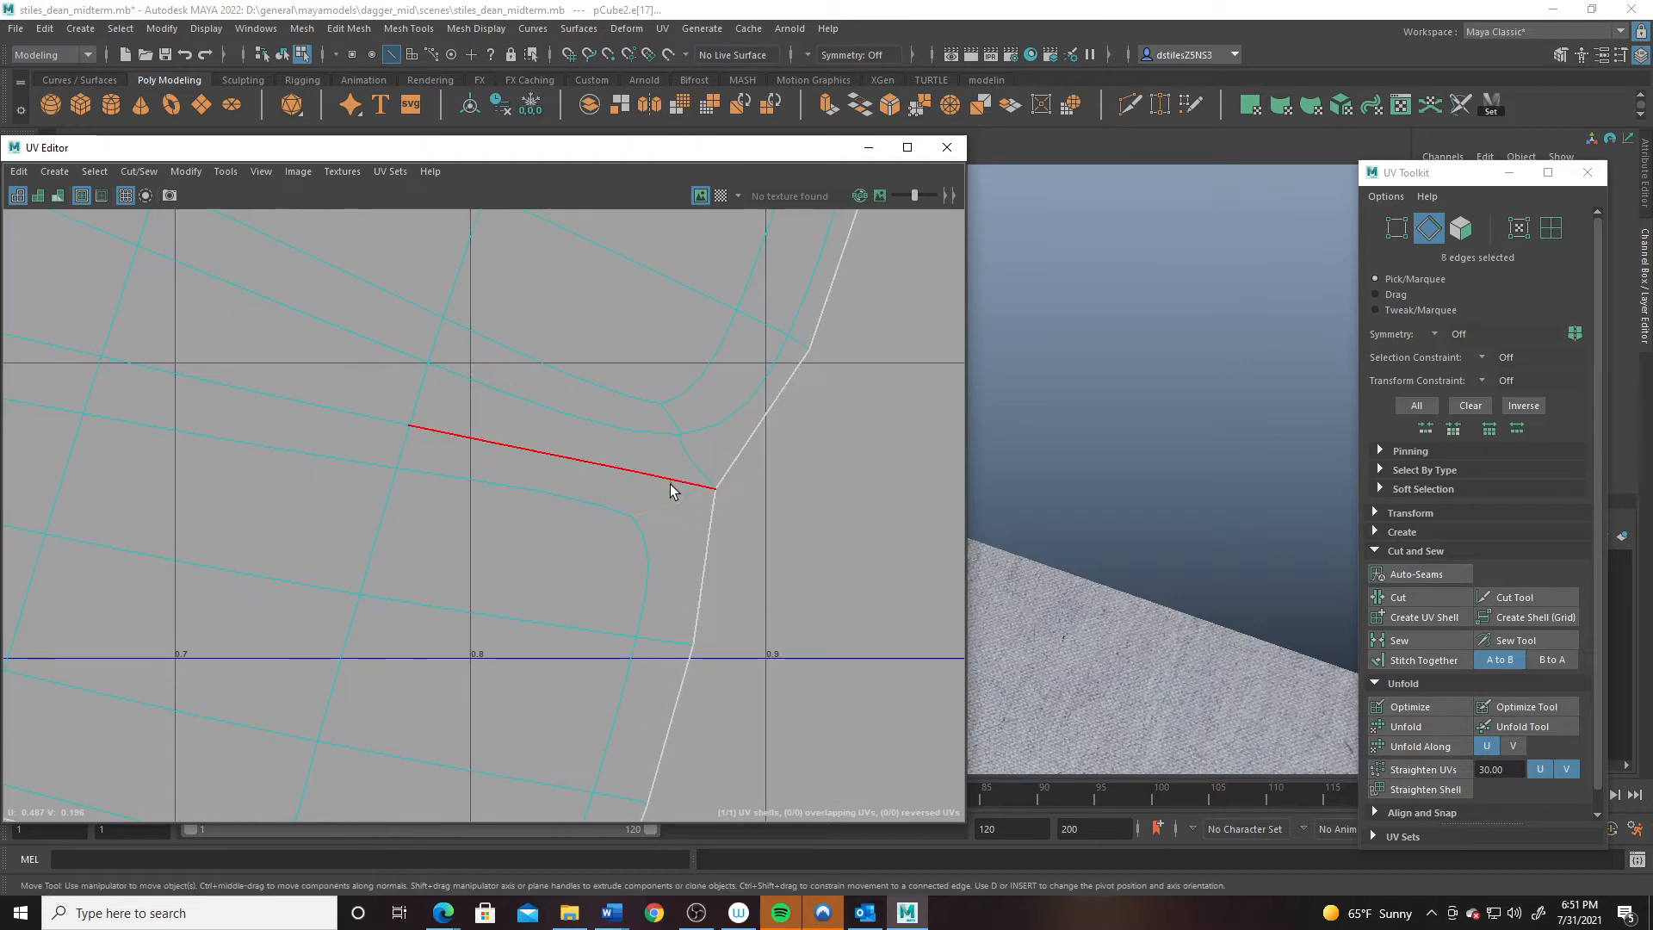
pyautogui.keyDown('shift'); pyautogui.click(672, 484); pyautogui.keyUp('shift')
pyautogui.click(1399, 597)
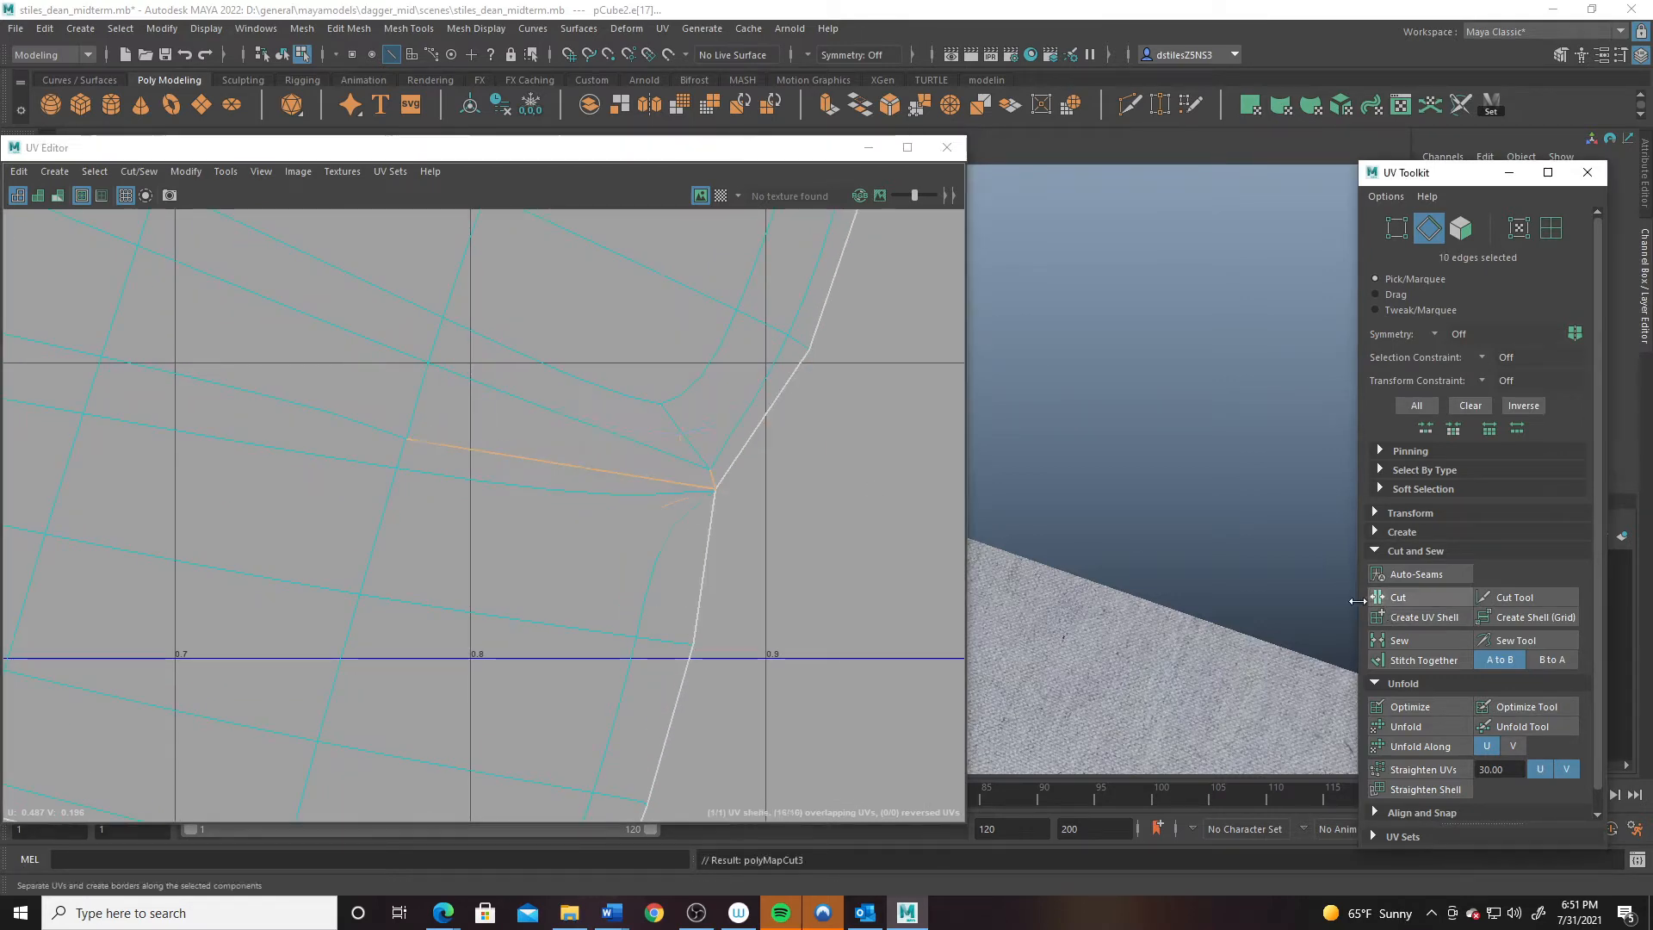
# - Select the whole crossguard shell and unfold it again with the new corner cuts
pyautogui.moveTo(684, 372); pyautogui.dragTo(614, 343, button='right')
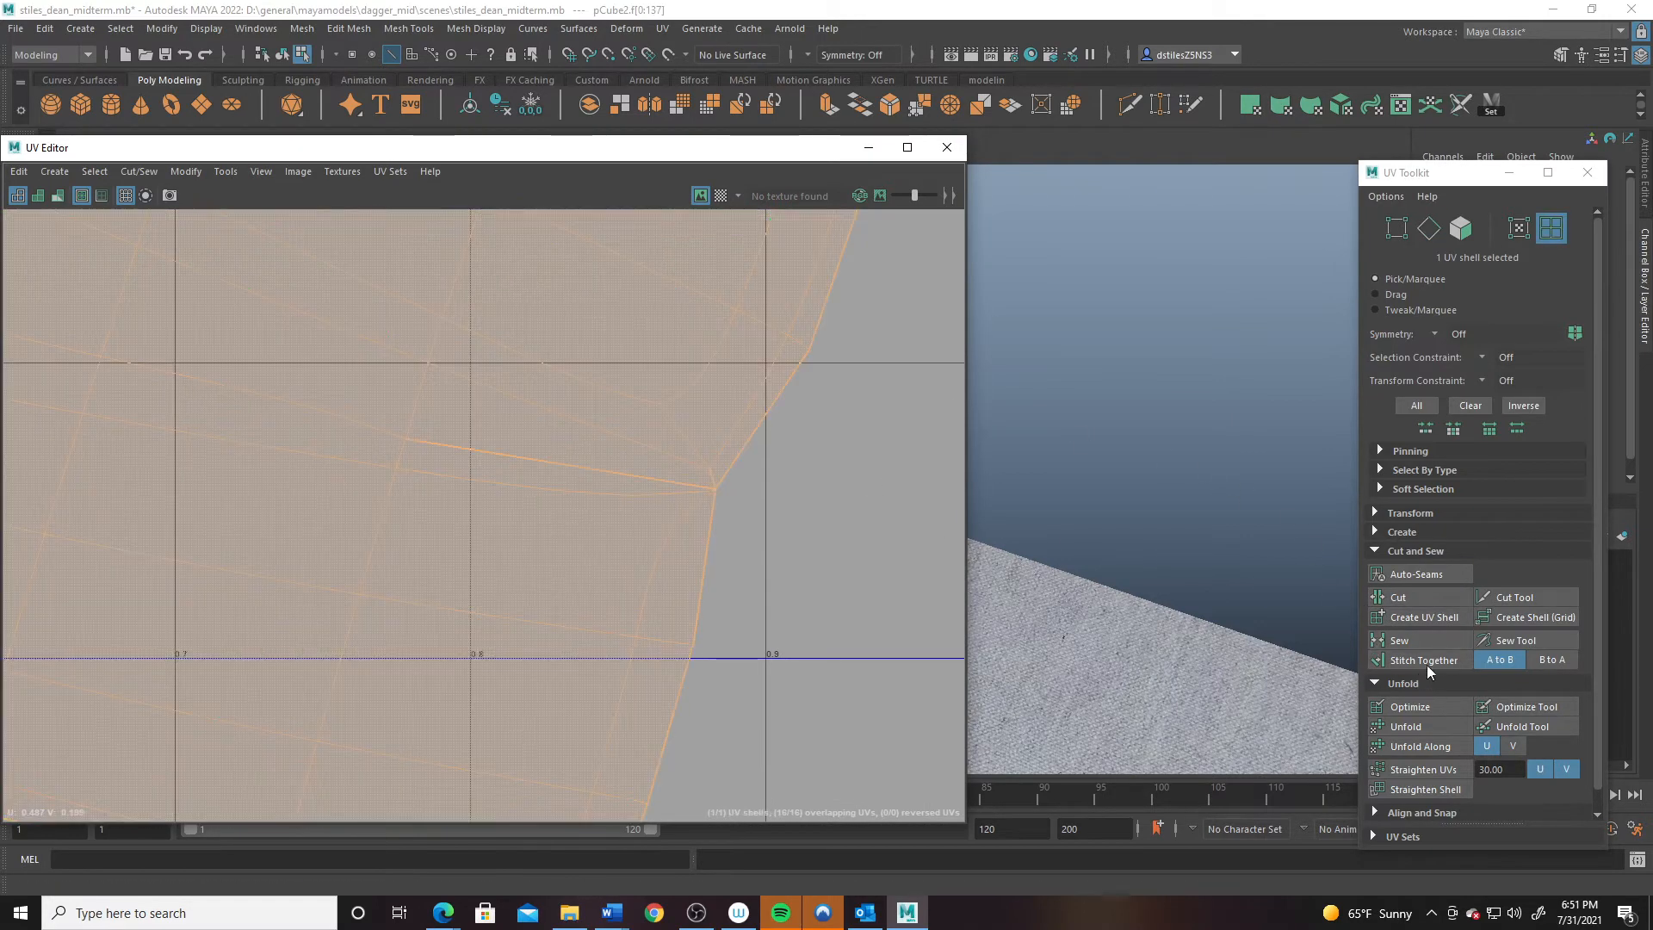
pyautogui.click(1409, 726)
pyautogui.scroll(-6, 706, 529)
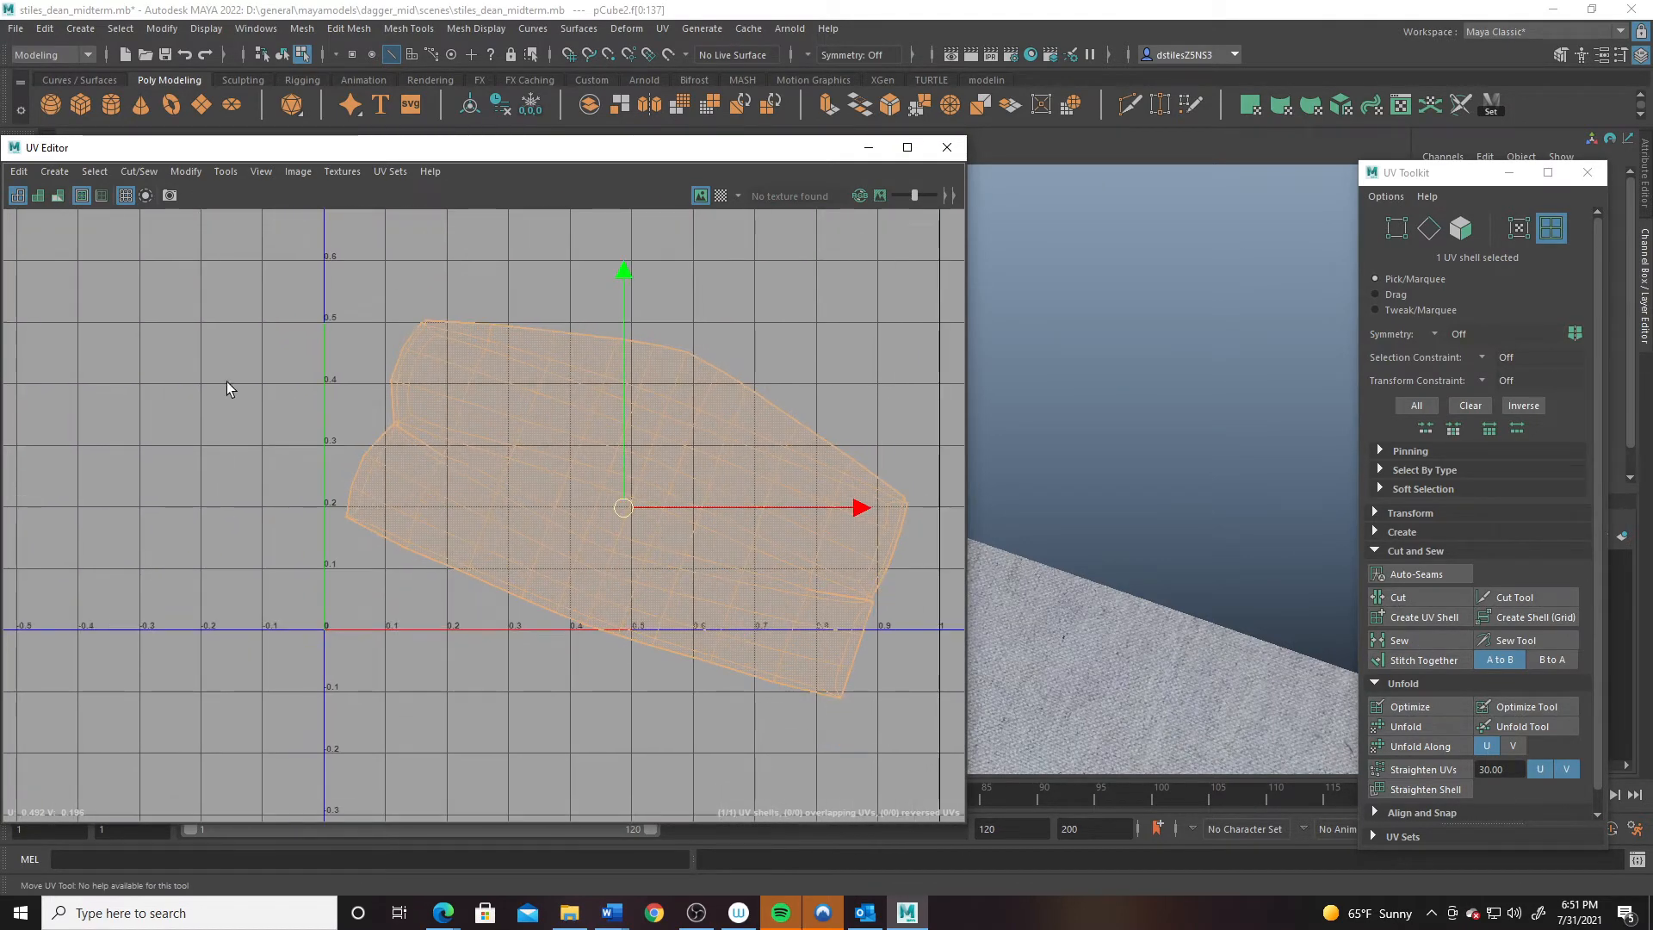
pyautogui.scroll(4, 586, 525)
pyautogui.scroll(2, 741, 596)
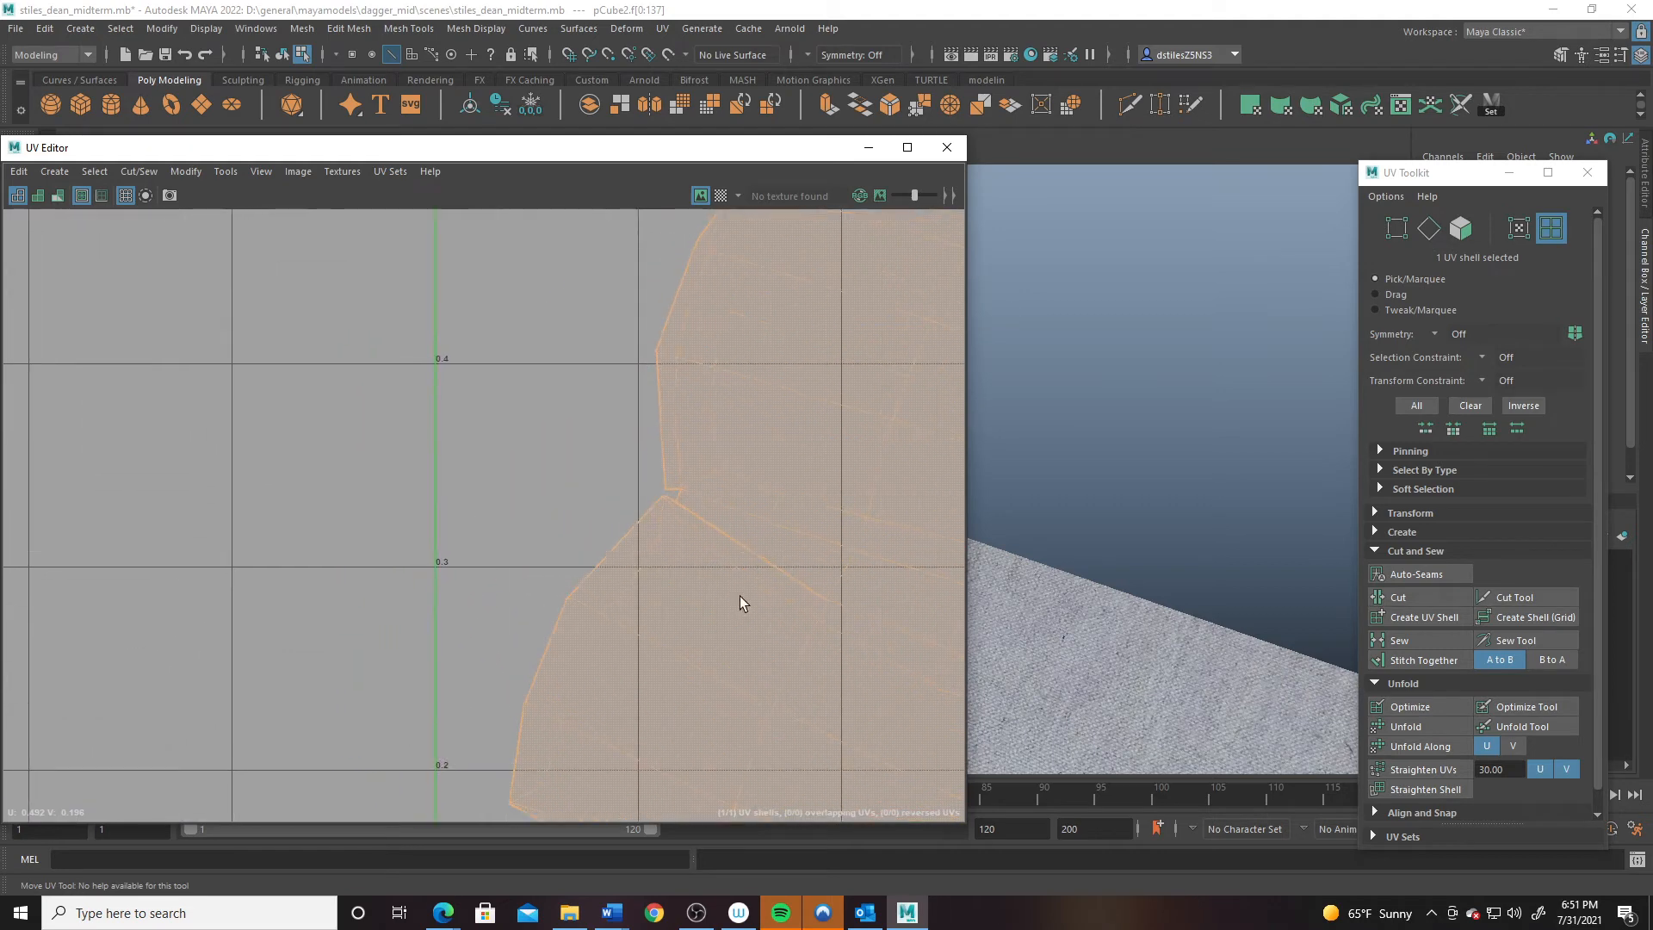
# - Move the lower corner UV at the notch in the crossguard shell's left end slightly inward and down to open the cut
pyautogui.keyDown('alt'); pyautogui.moveTo(740, 596); pyautogui.dragTo(556, 485, button='middle'); pyautogui.keyUp('alt')
pyautogui.moveTo(534, 441); pyautogui.dragTo(603, 443, button='right')
pyautogui.click(482, 409)
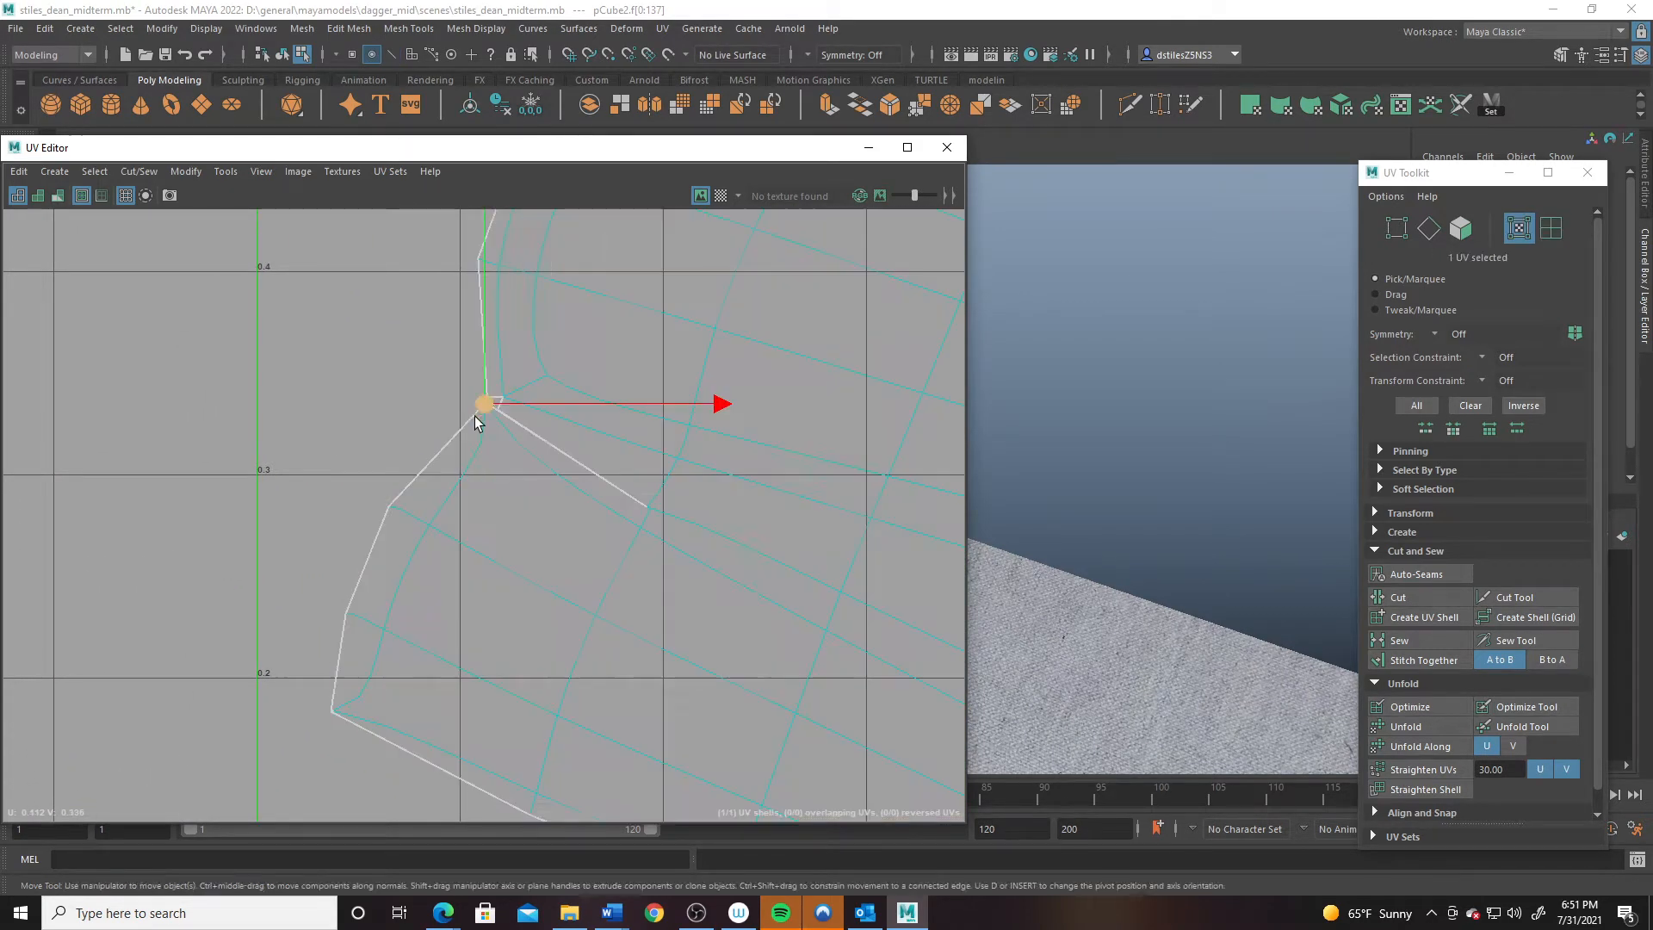
pyautogui.moveTo(479, 405)
pyautogui.mouseDown()
pyautogui.moveTo(471, 433)
pyautogui.moveTo(457, 419)
pyautogui.moveTo(485, 422)
pyautogui.mouseUp()
pyautogui.press('q')
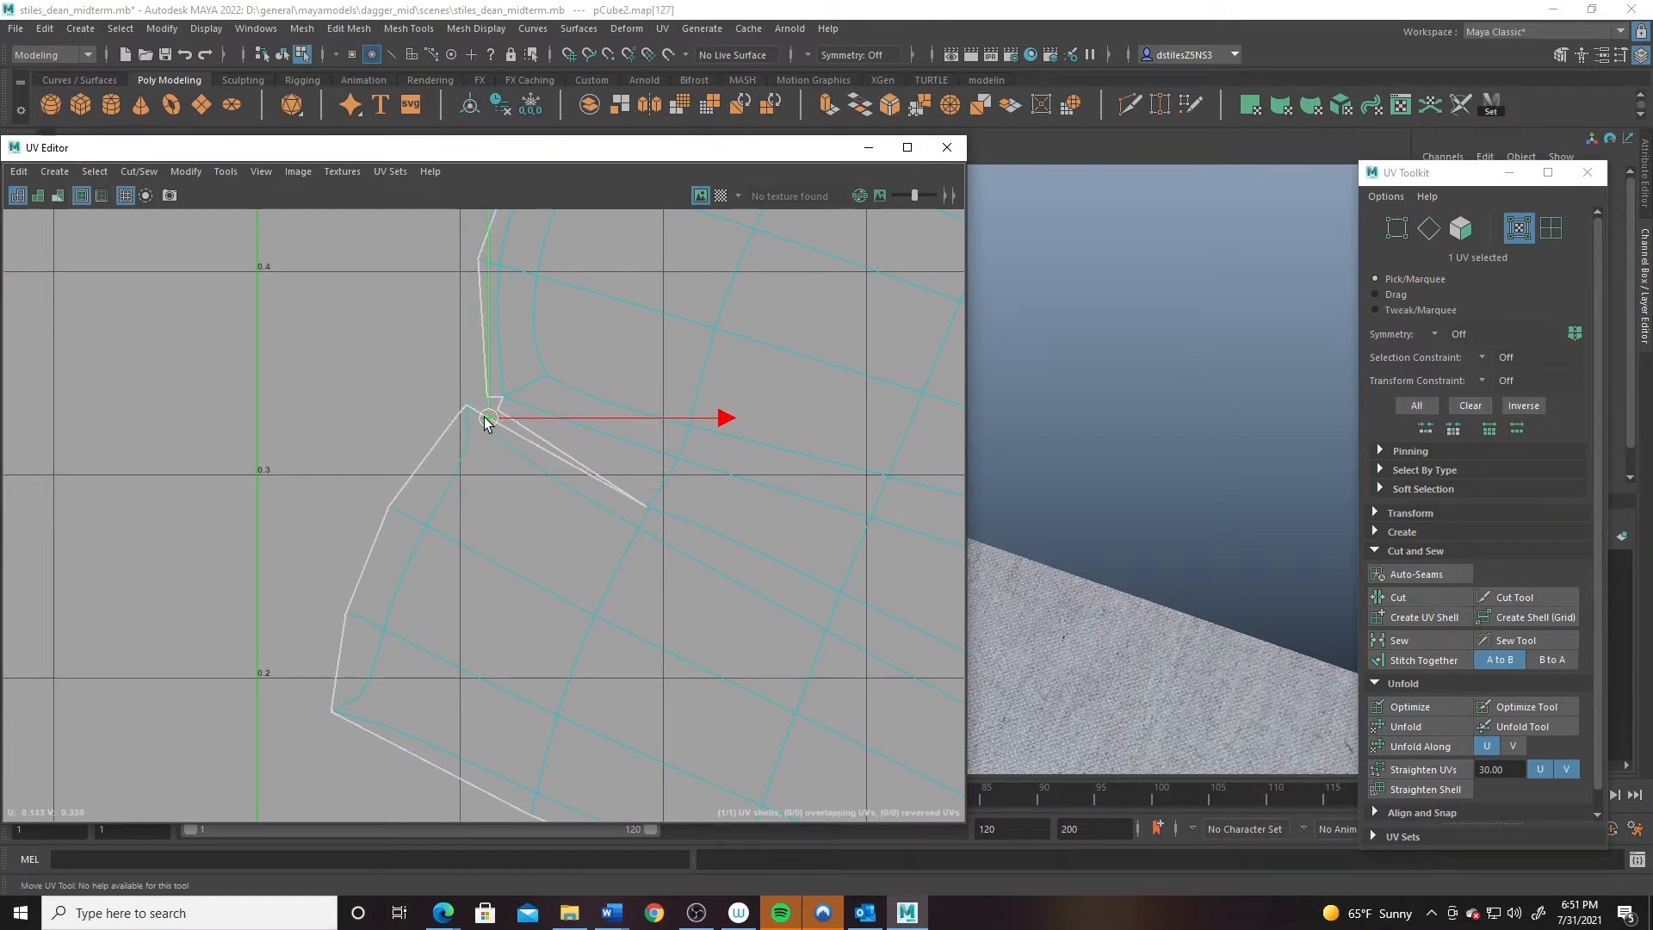
# - Move the upper corner UV at the crossguard shell's left notch slightly inward, away from the lower half
pyautogui.click(505, 397)
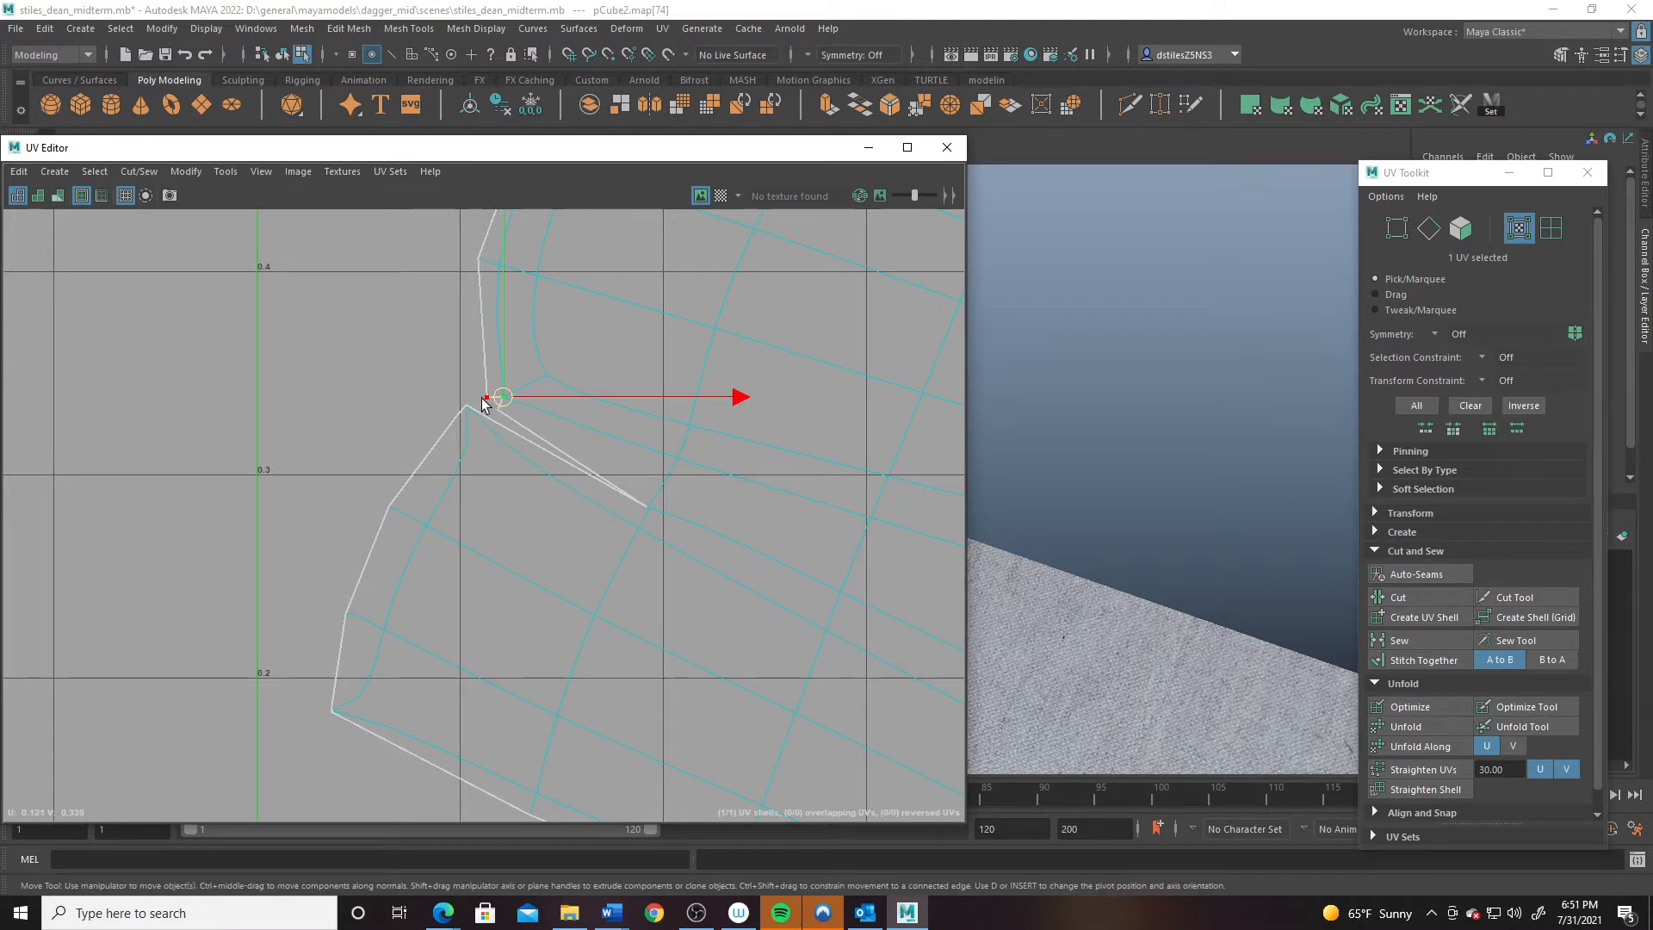
pyautogui.click(490, 396)
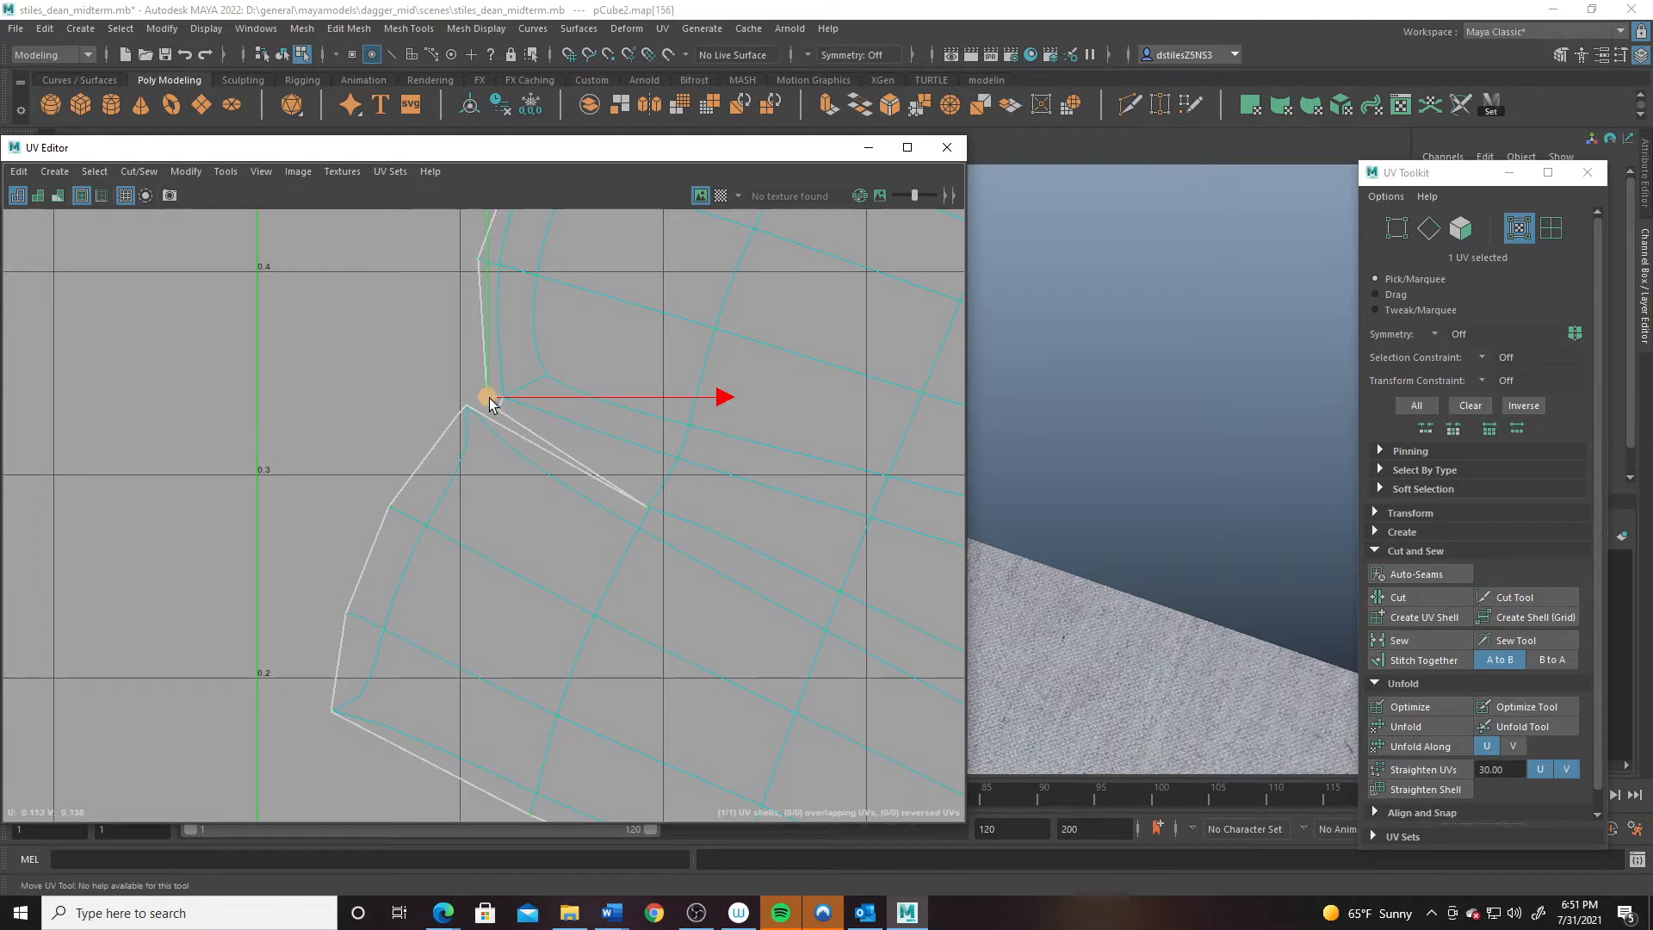
pyautogui.moveTo(488, 397)
pyautogui.mouseDown()
pyautogui.moveTo(483, 359)
pyautogui.moveTo(516, 367)
pyautogui.moveTo(502, 410)
pyautogui.moveTo(517, 396)
pyautogui.mouseUp()
pyautogui.click(512, 396)
# - Move the lower corner UVs at the notch in the crossguard shell's right end slightly downward to separate the cut
pyautogui.keyDown('alt'); pyautogui.moveTo(670, 502); pyautogui.dragTo(544, 420, button='right'); pyautogui.keyUp('alt')
pyautogui.keyDown('alt'); pyautogui.moveTo(956, 594); pyautogui.dragTo(578, 540, button='middle'); pyautogui.keyUp('alt')
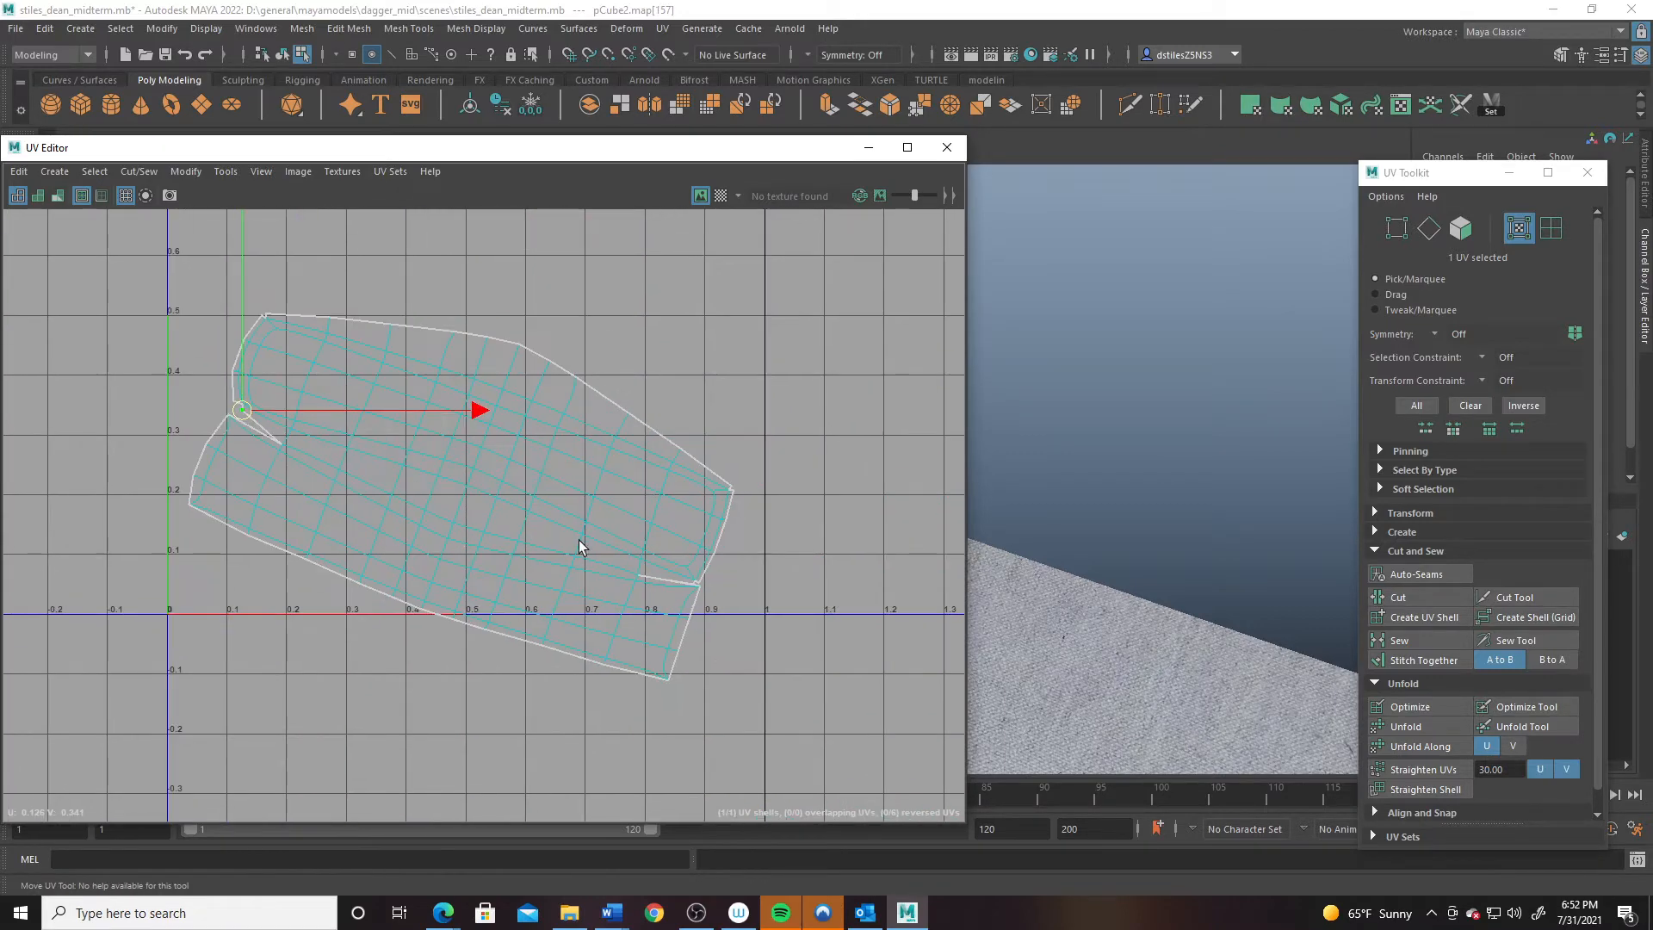
pyautogui.keyDown('alt'); pyautogui.moveTo(580, 542); pyautogui.dragTo(867, 693, button='right'); pyautogui.keyUp('alt')
pyautogui.click(866, 642)
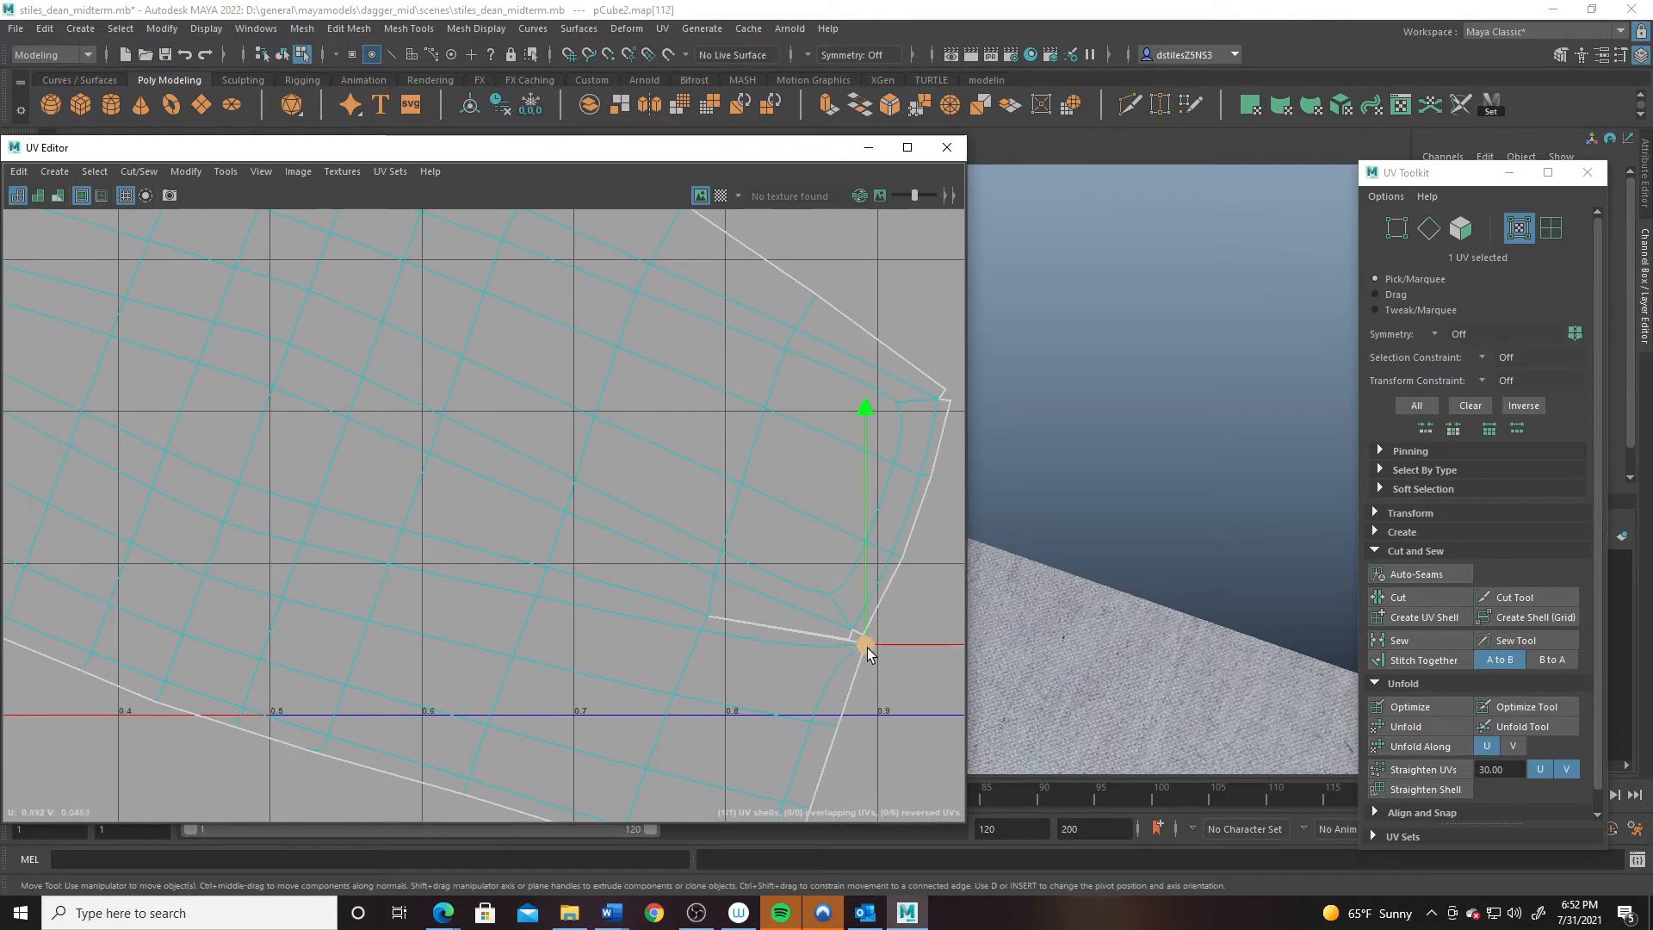
pyautogui.moveTo(866, 648); pyautogui.dragTo(867, 675)
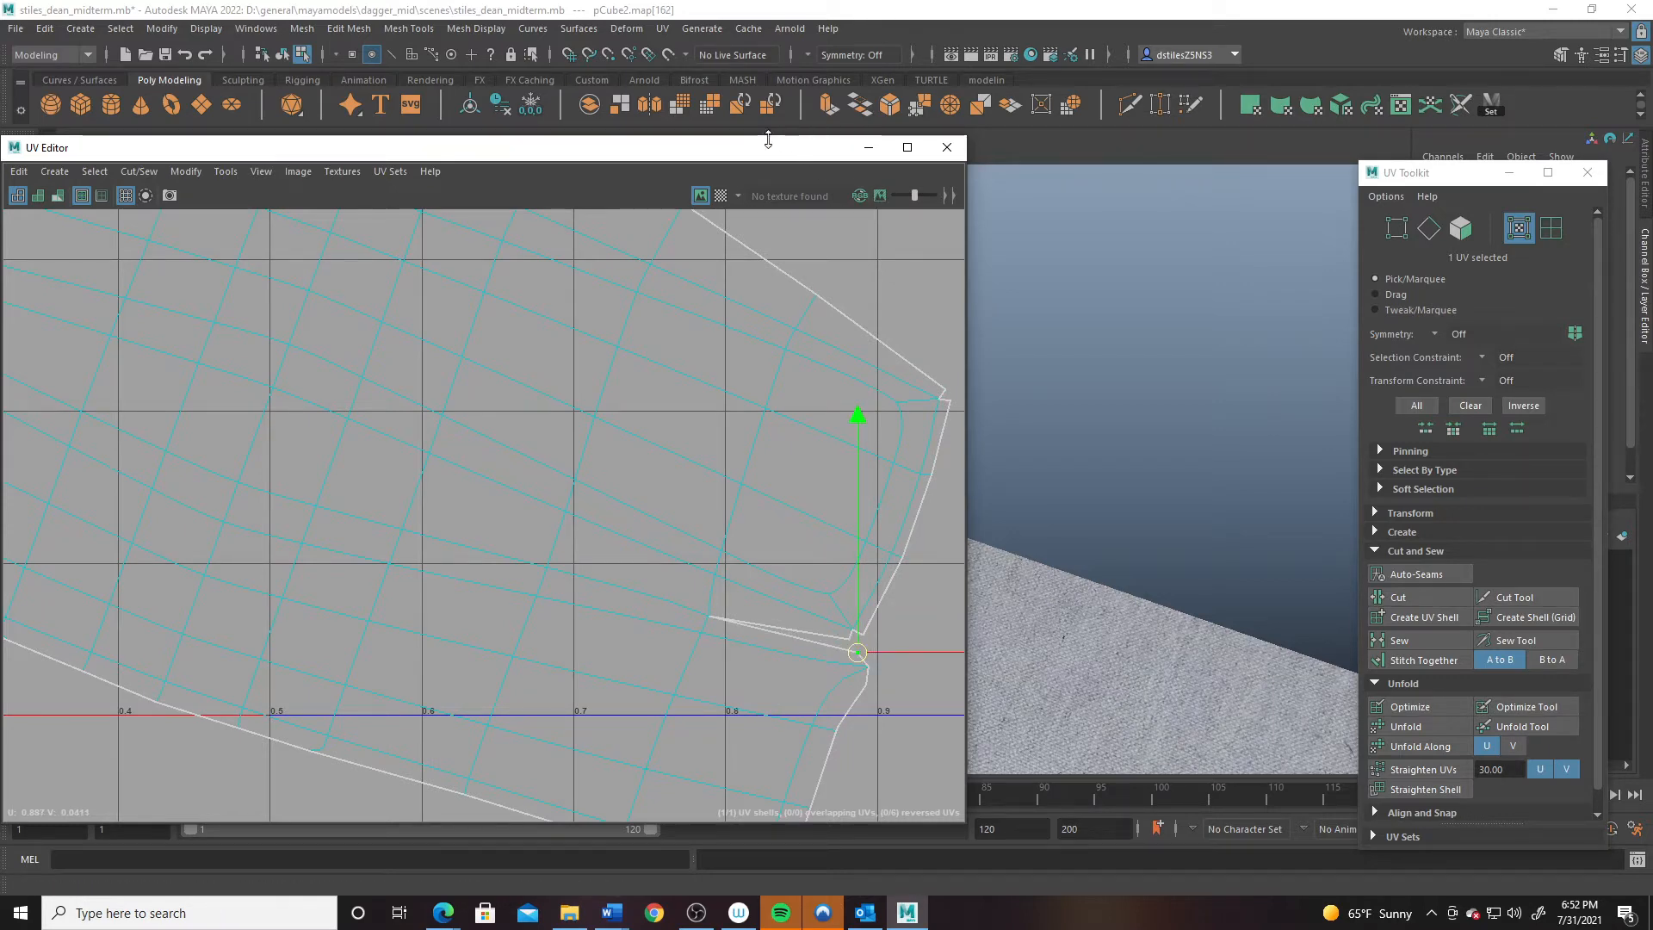
# - Select the dagger's ribbed grip and apply a camera-based UV projection to it
pyautogui.moveTo(758, 144); pyautogui.dragTo(1003, 222)
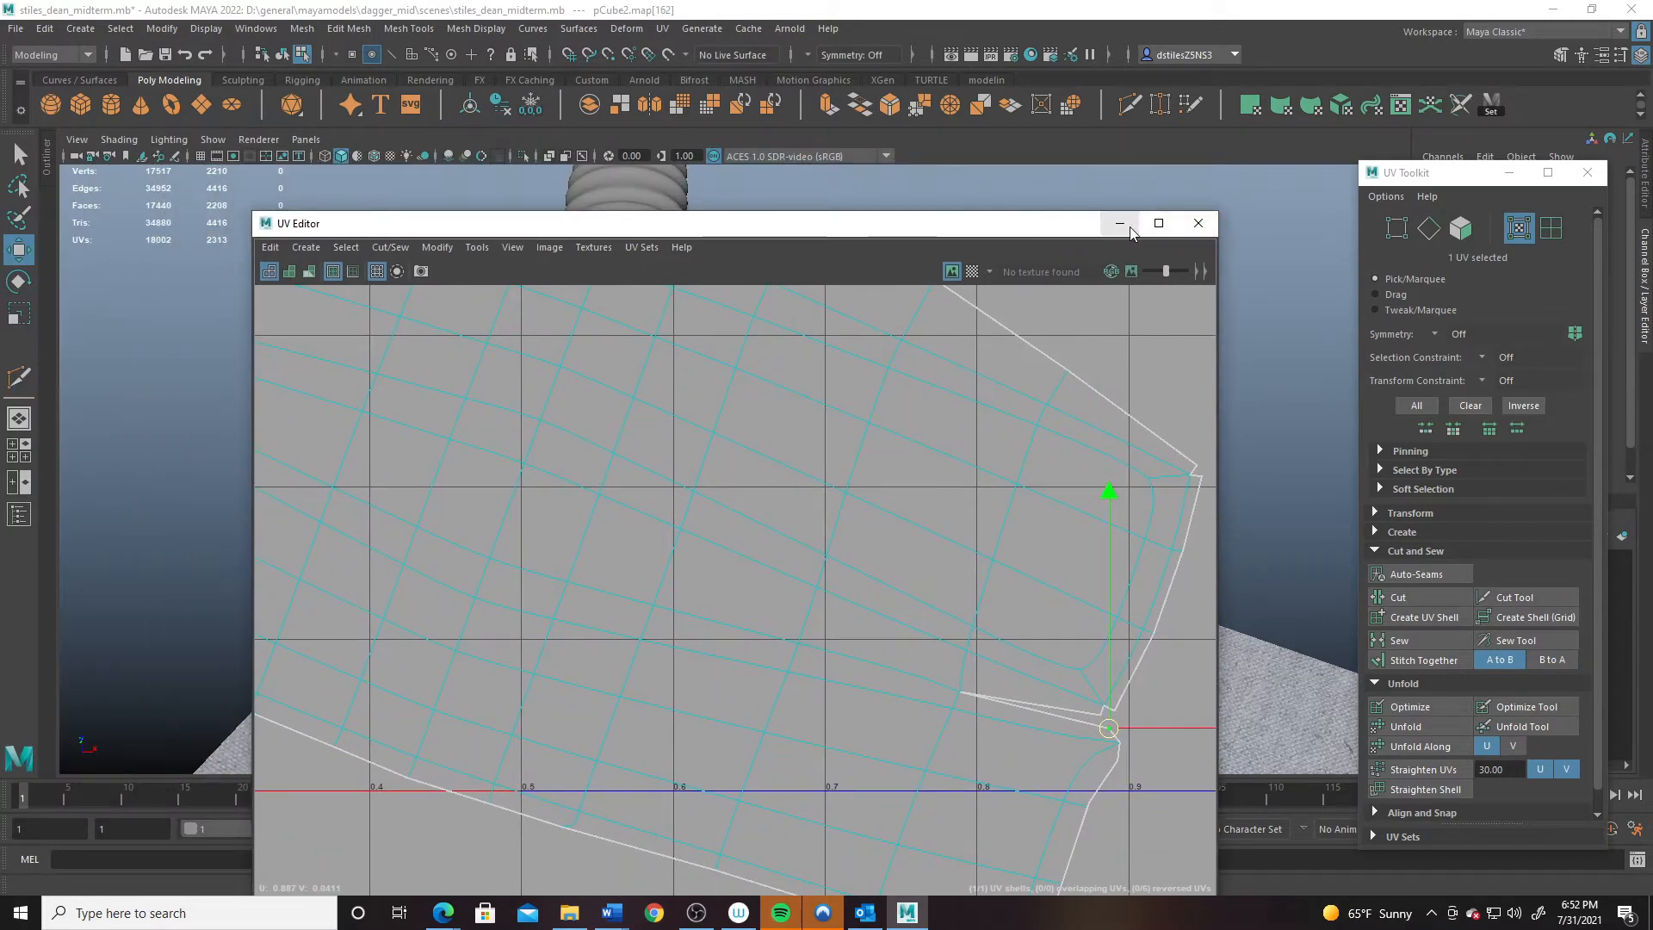
pyautogui.click(1131, 228)
pyautogui.scroll(-3, 675, 420)
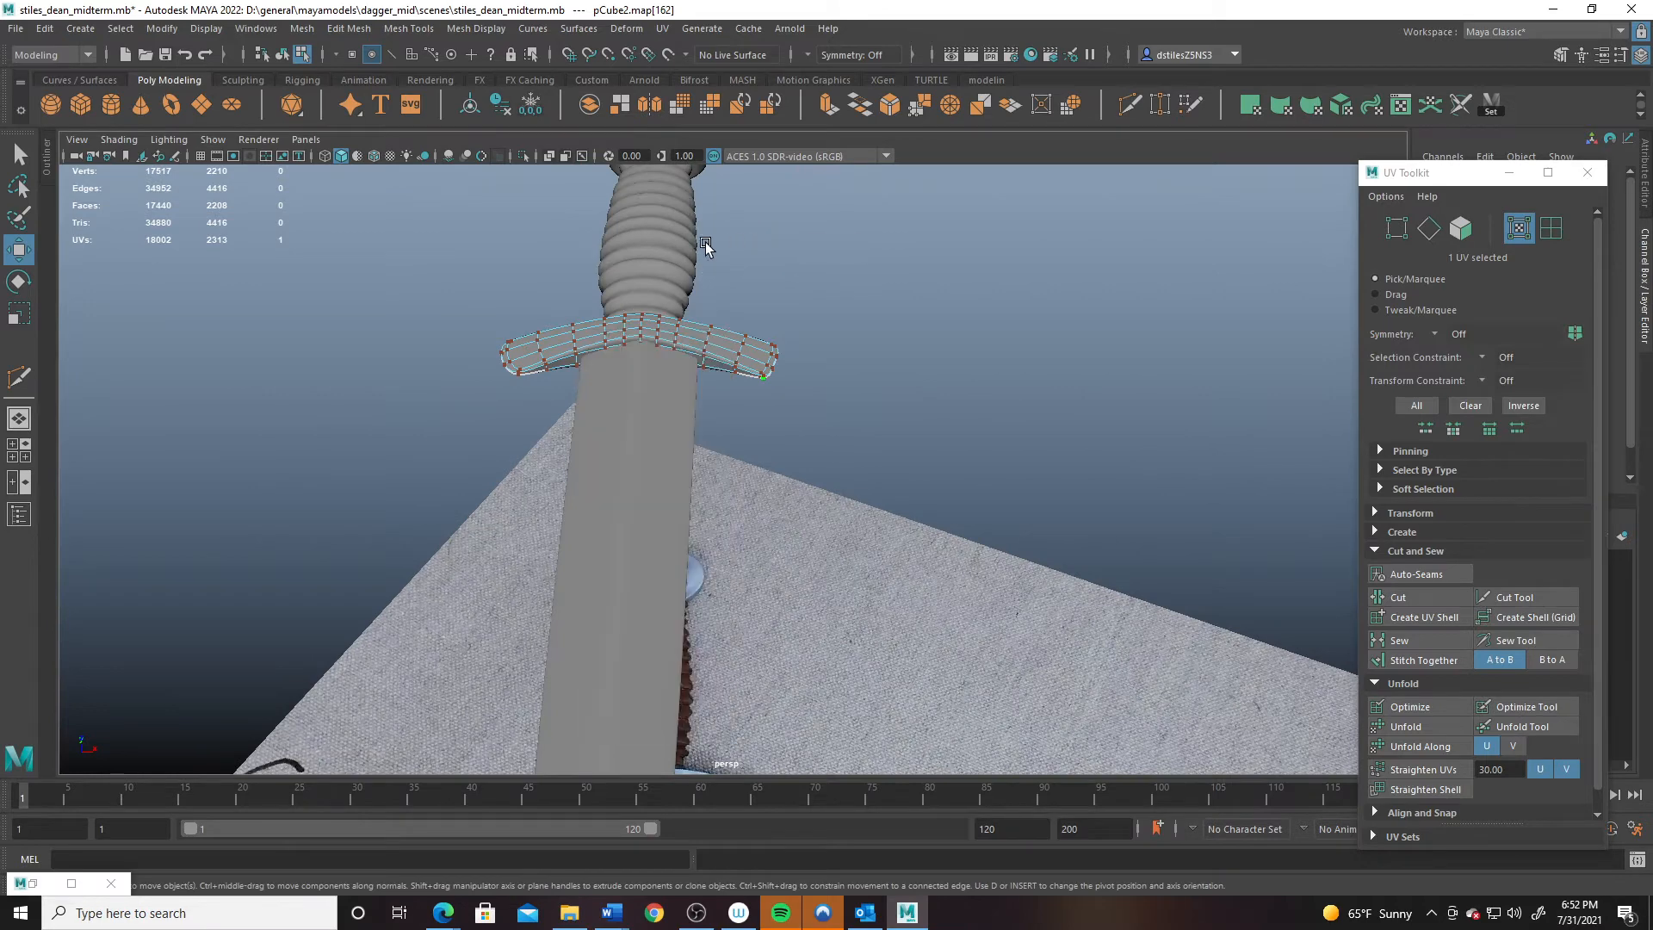
pyautogui.moveTo(705, 241); pyautogui.dragTo(749, 238, button='right')
pyautogui.click(654, 250)
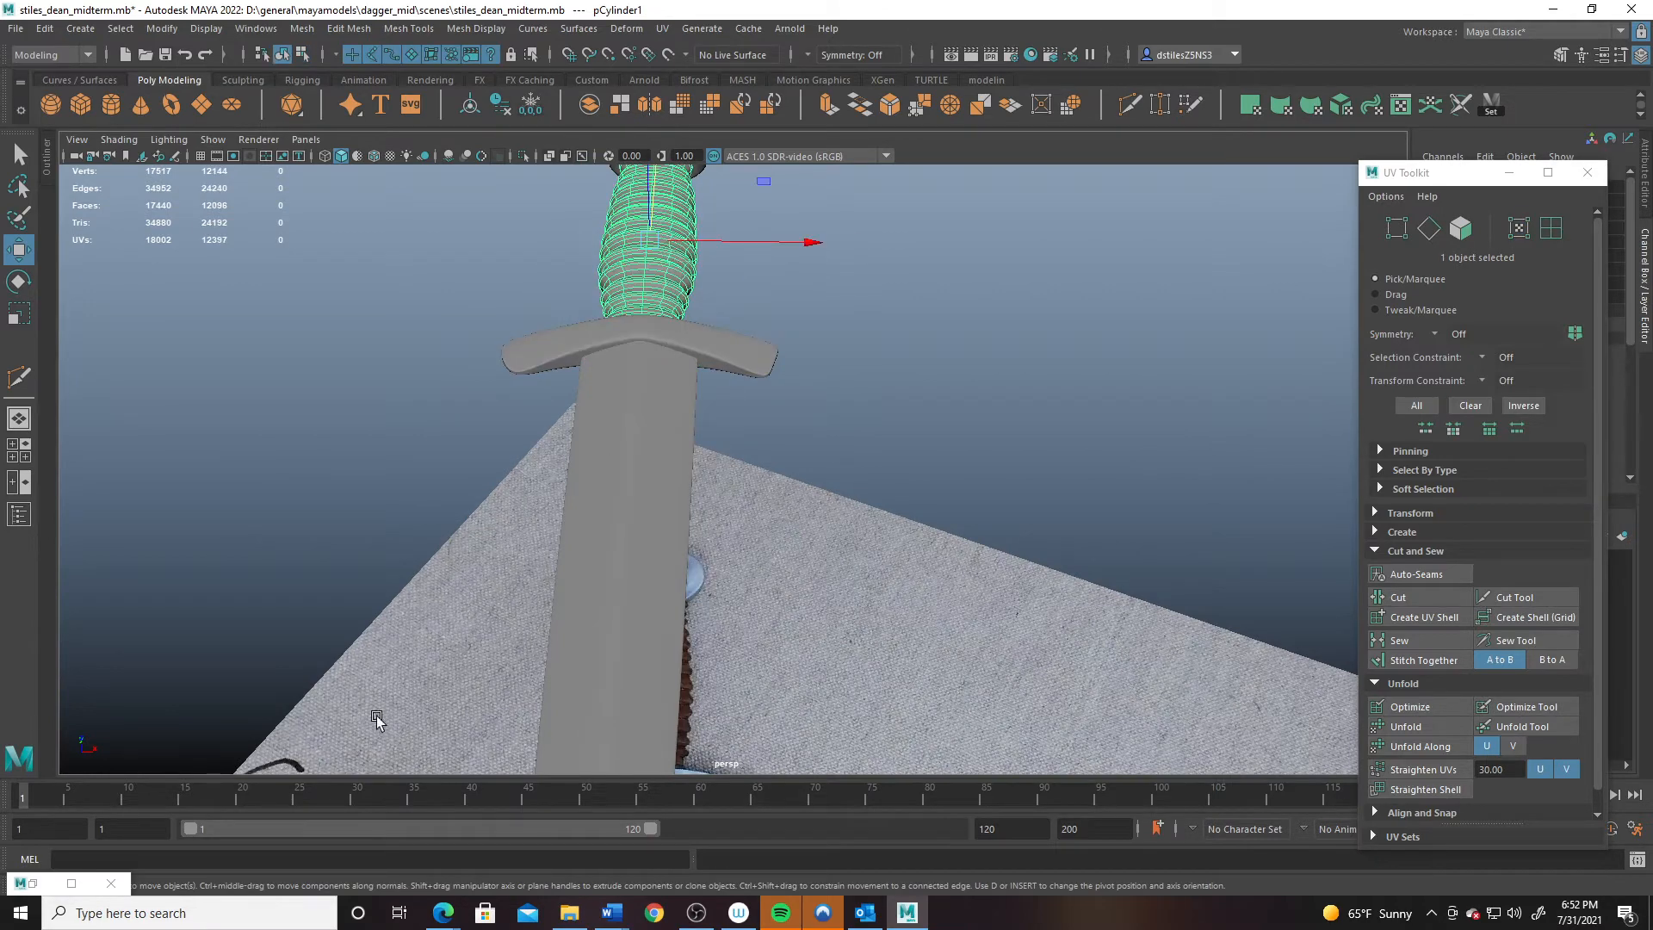
pyautogui.click(34, 883)
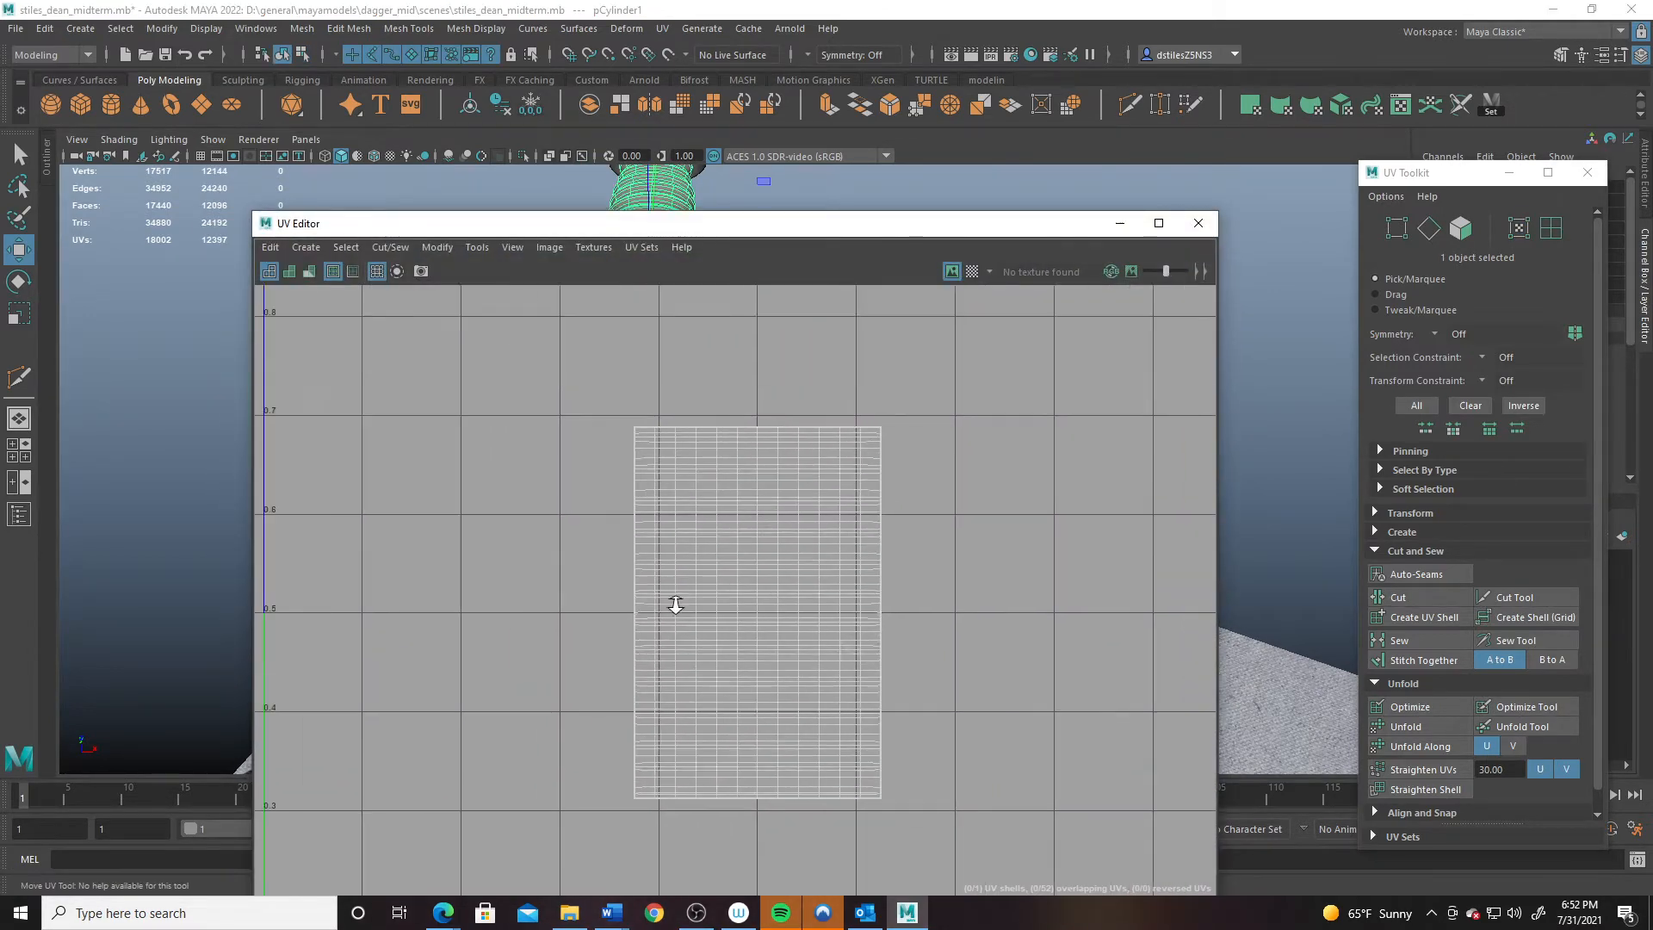
pyautogui.scroll(-1, 676, 605)
pyautogui.click(306, 247)
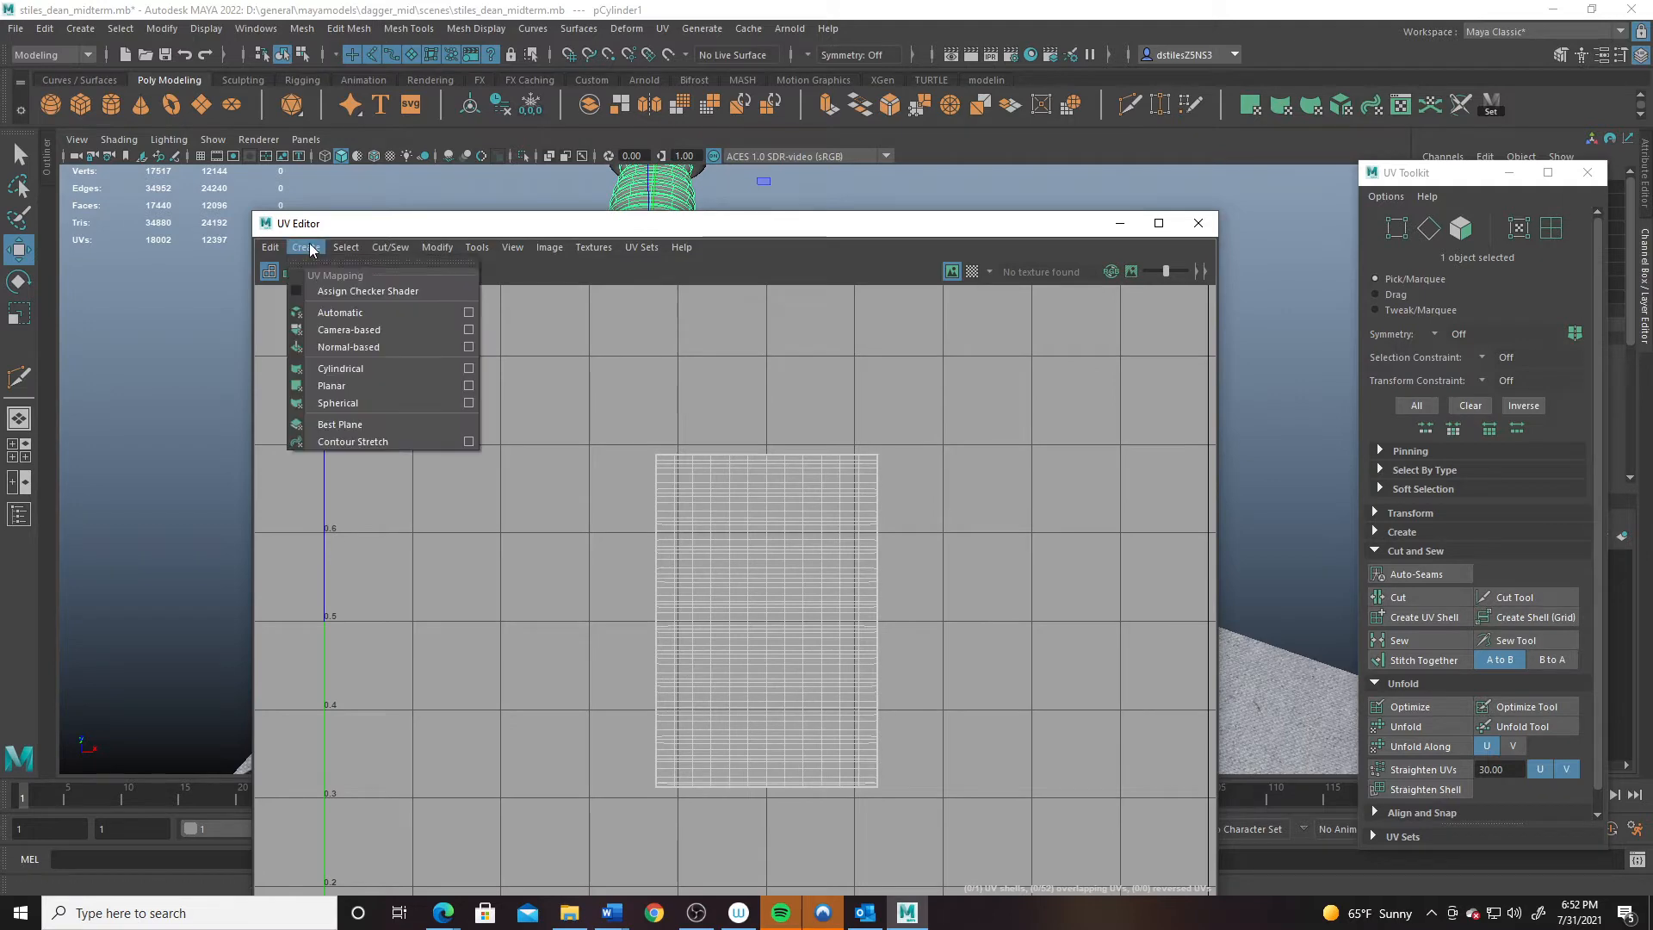
pyautogui.click(370, 328)
# - Select the lengthwise edge loop along the narrow side of the grip and cut the UVs along it
pyautogui.rightClick(727, 549)
pyautogui.moveTo(726, 548); pyautogui.dragTo(726, 499, button='right')
pyautogui.moveTo(676, 228); pyautogui.dragTo(1114, 415)
pyautogui.keyDown('alt'); pyautogui.moveTo(704, 260); pyautogui.dragTo(451, 379); pyautogui.keyUp('alt')
pyautogui.click(456, 366)
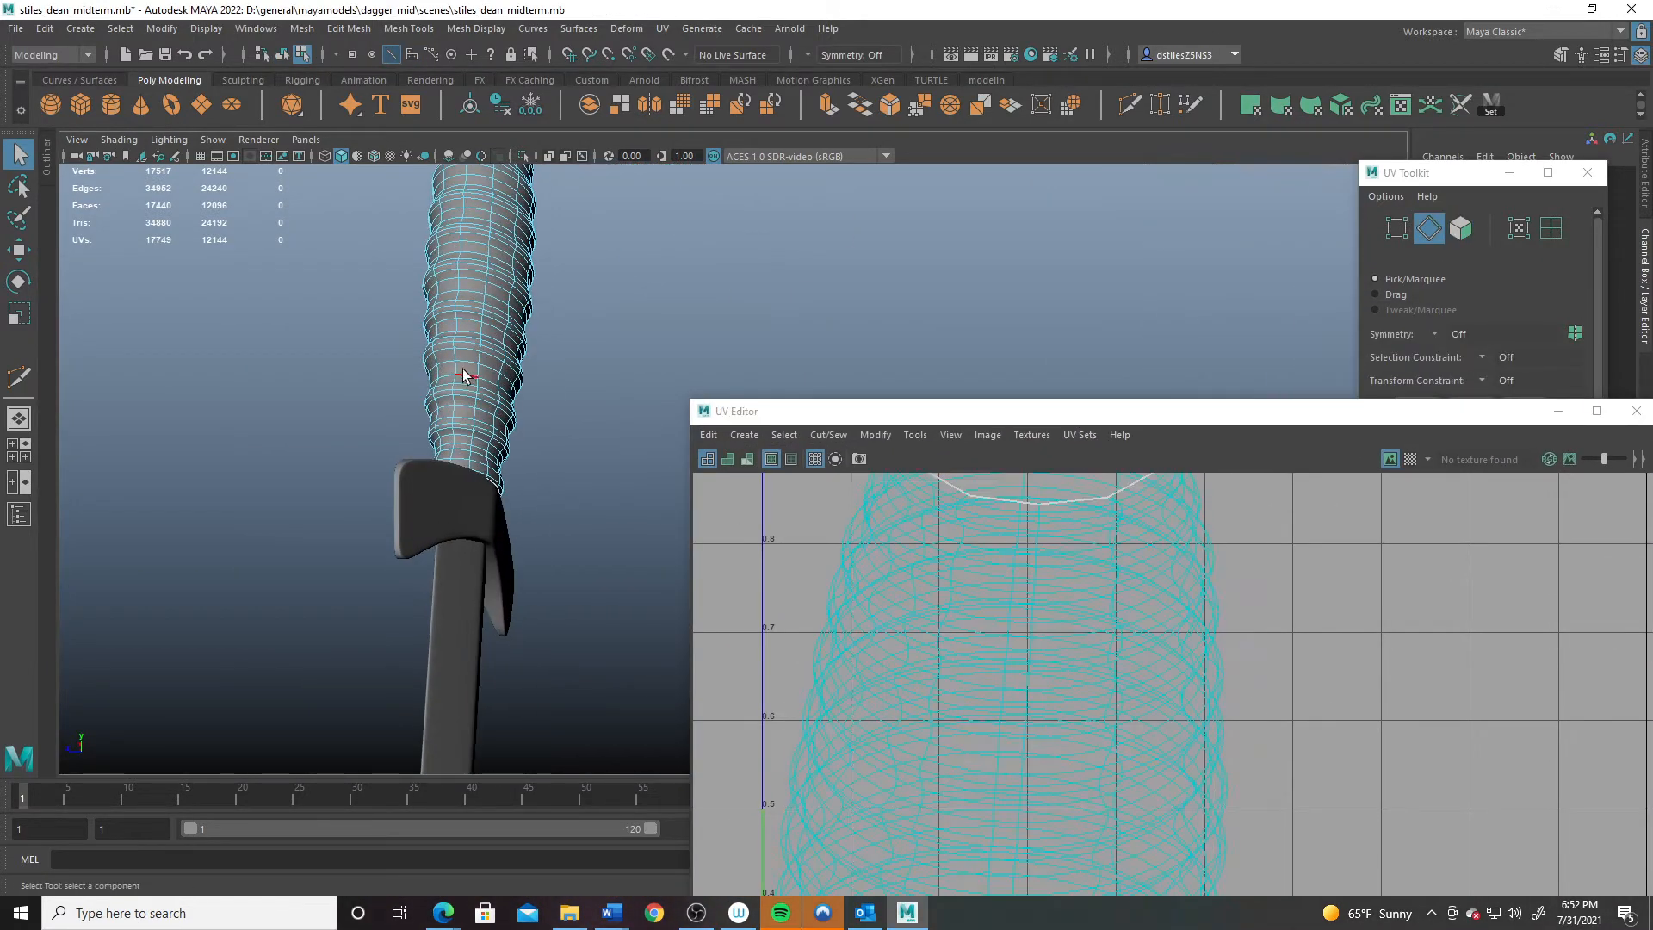
pyautogui.moveTo(1089, 415); pyautogui.dragTo(505, 191)
pyautogui.click(1426, 617)
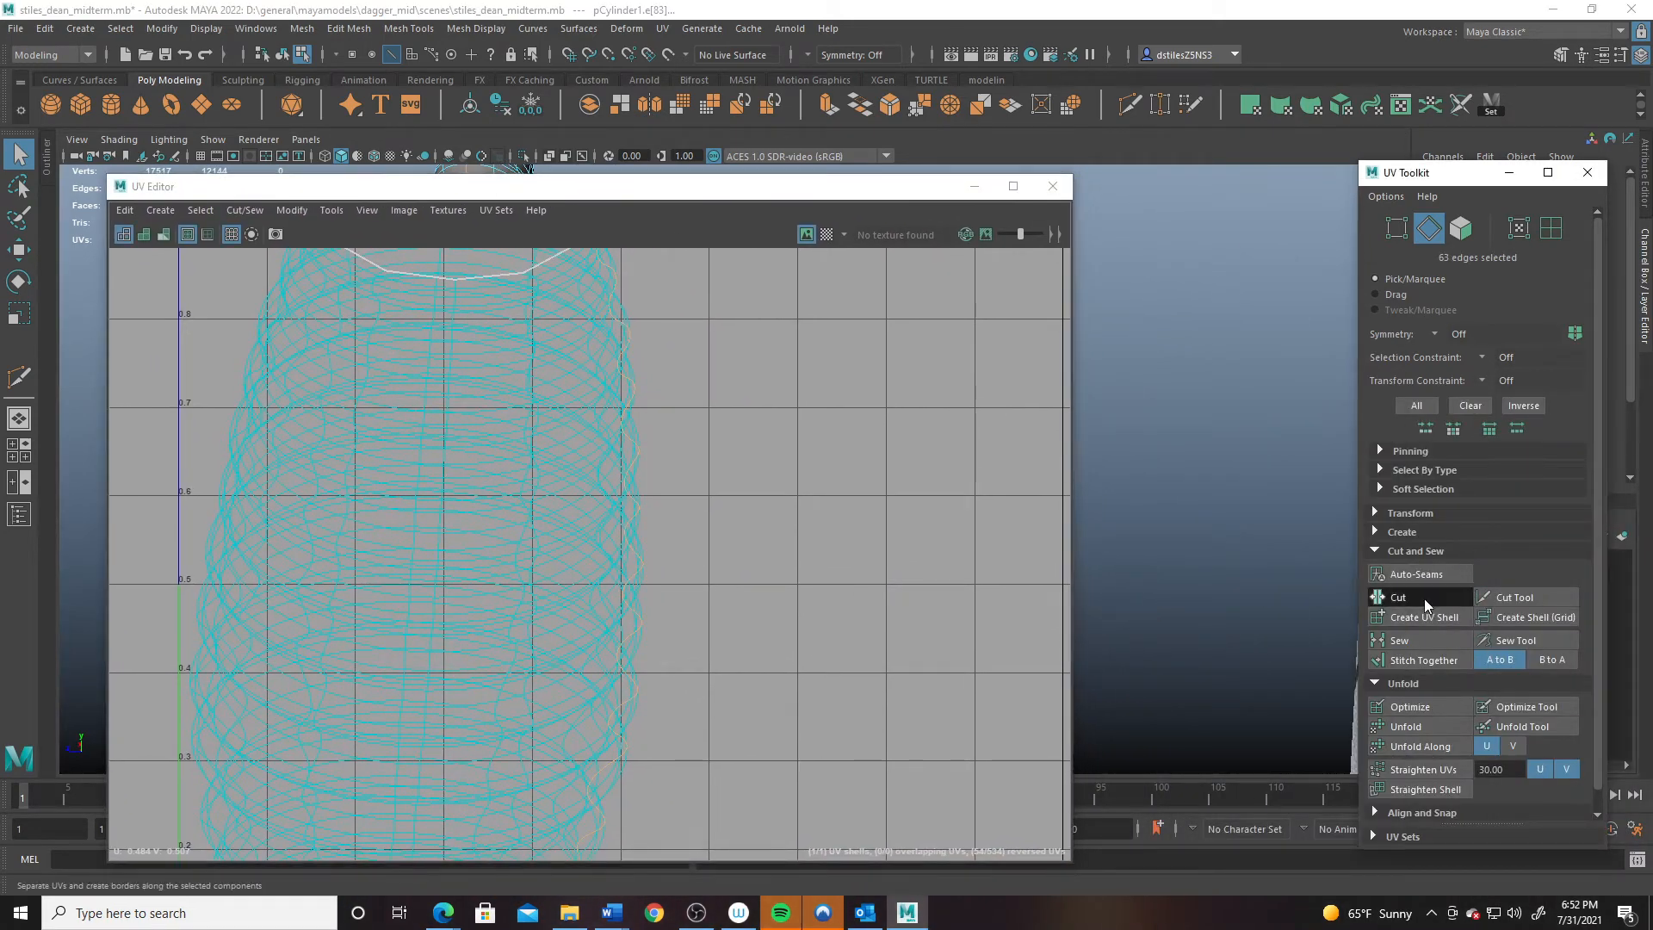
# - Select the whole grip shell, unfold it and frame it in the UV view
pyautogui.press('w')
pyautogui.moveTo(485, 510); pyautogui.dragTo(413, 472, button='right')
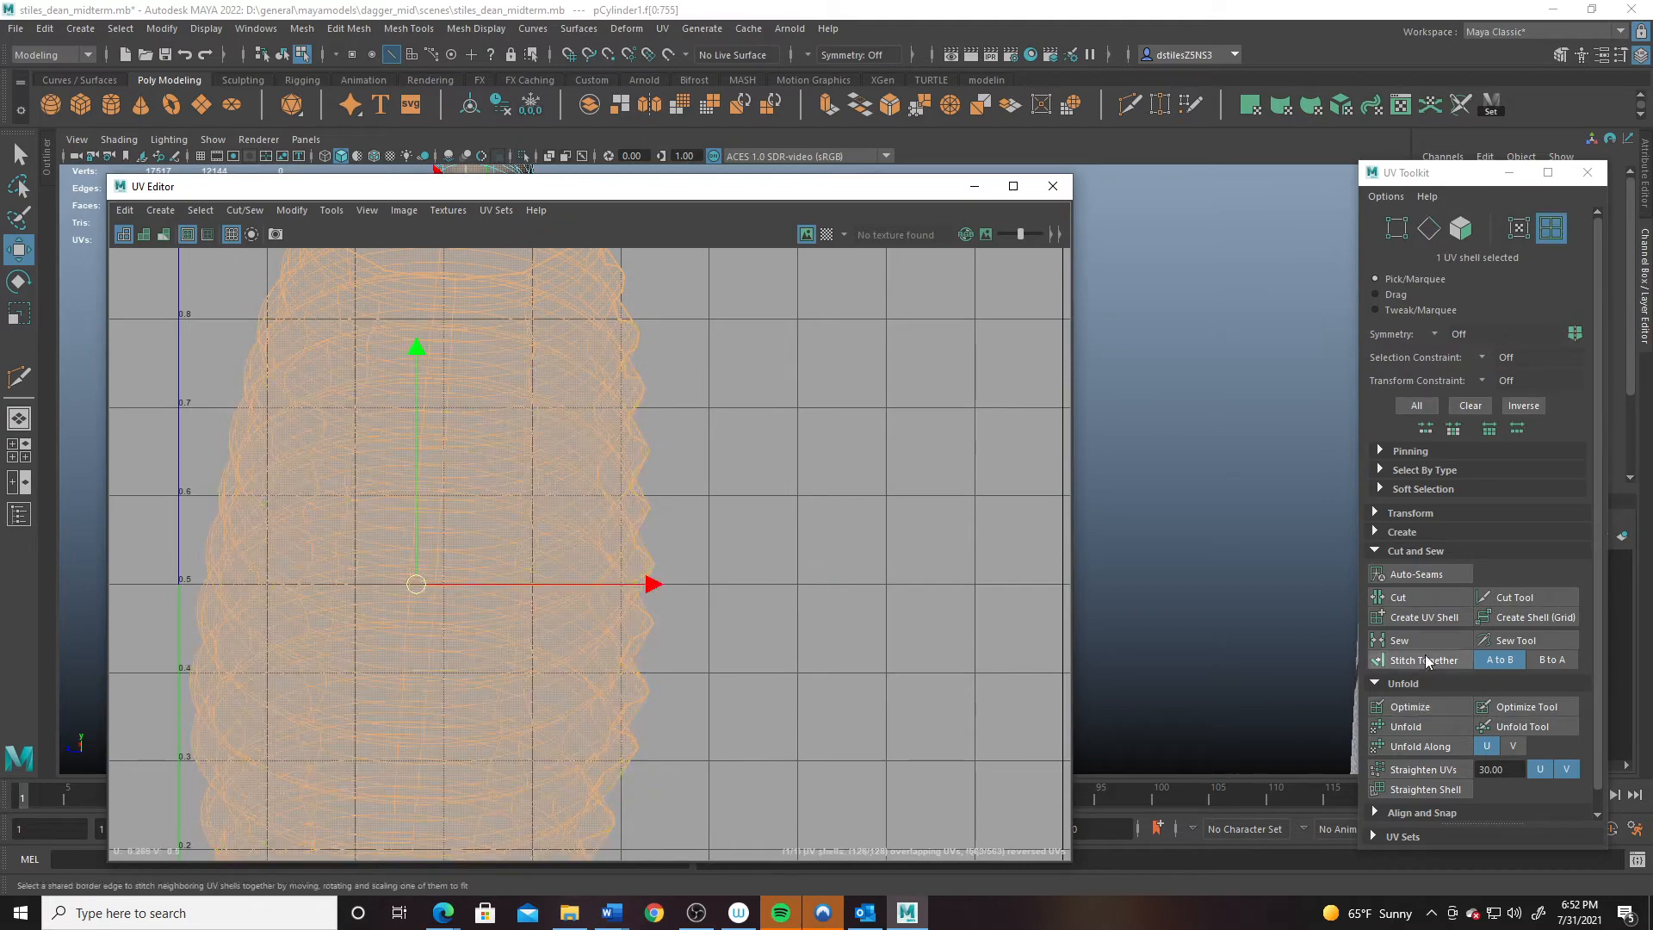
pyautogui.click(1417, 725)
pyautogui.press('f')
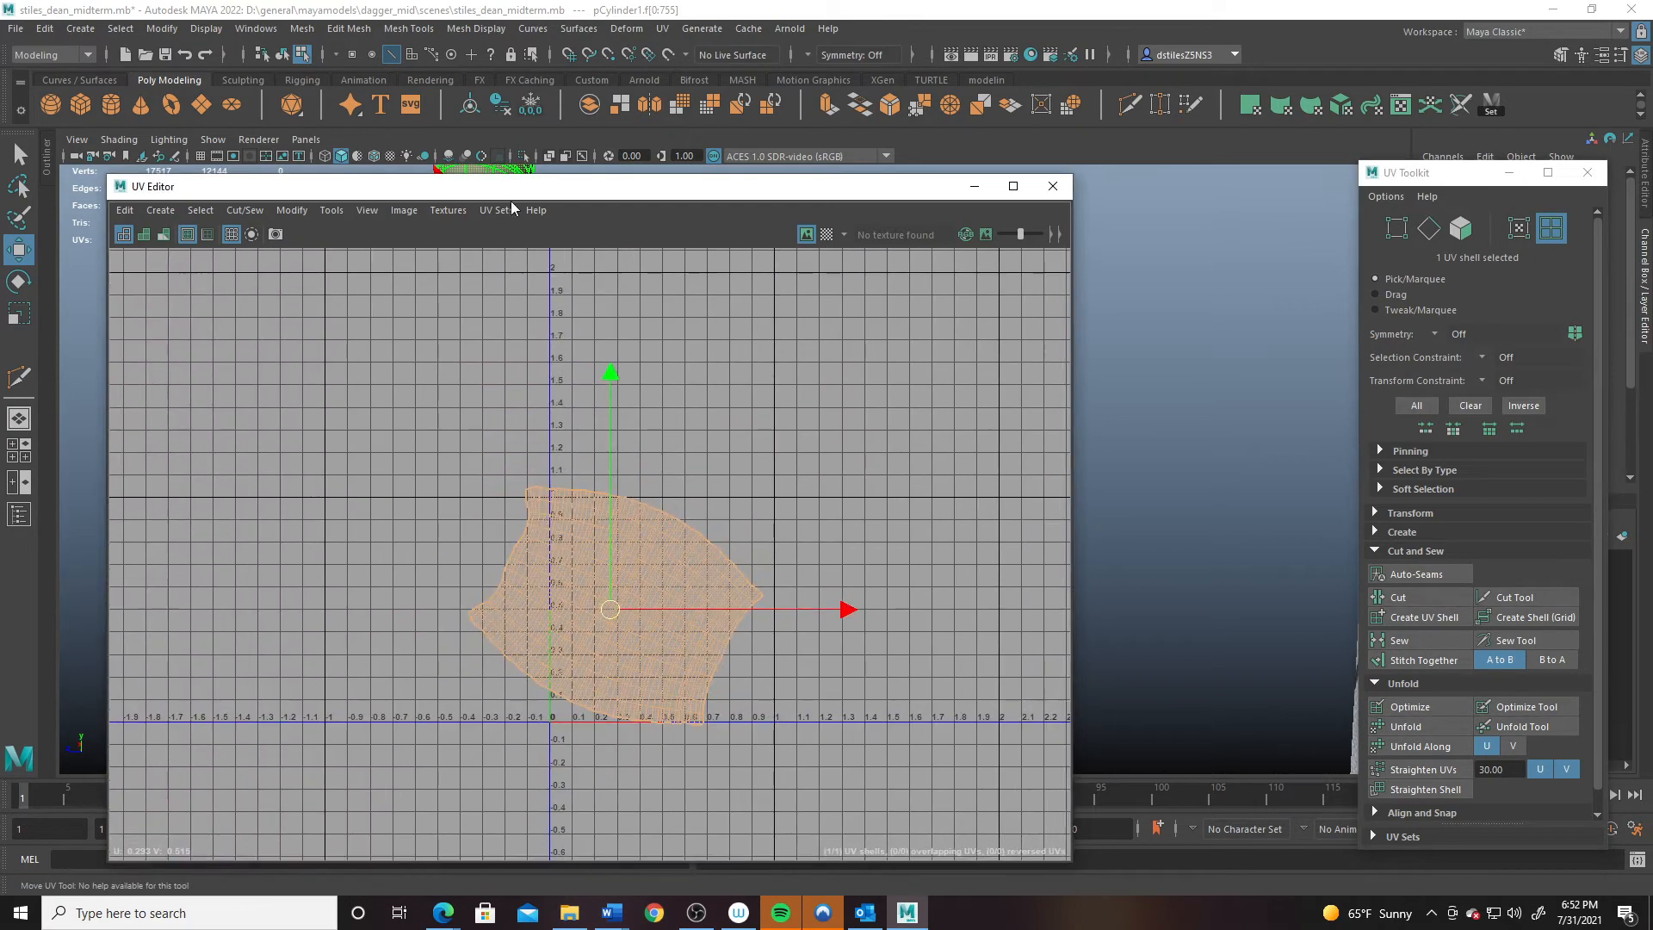
# - Select the round pommel at the end of the grip and apply a camera-based UV projection to it
pyautogui.moveTo(551, 186); pyautogui.dragTo(1174, 430)
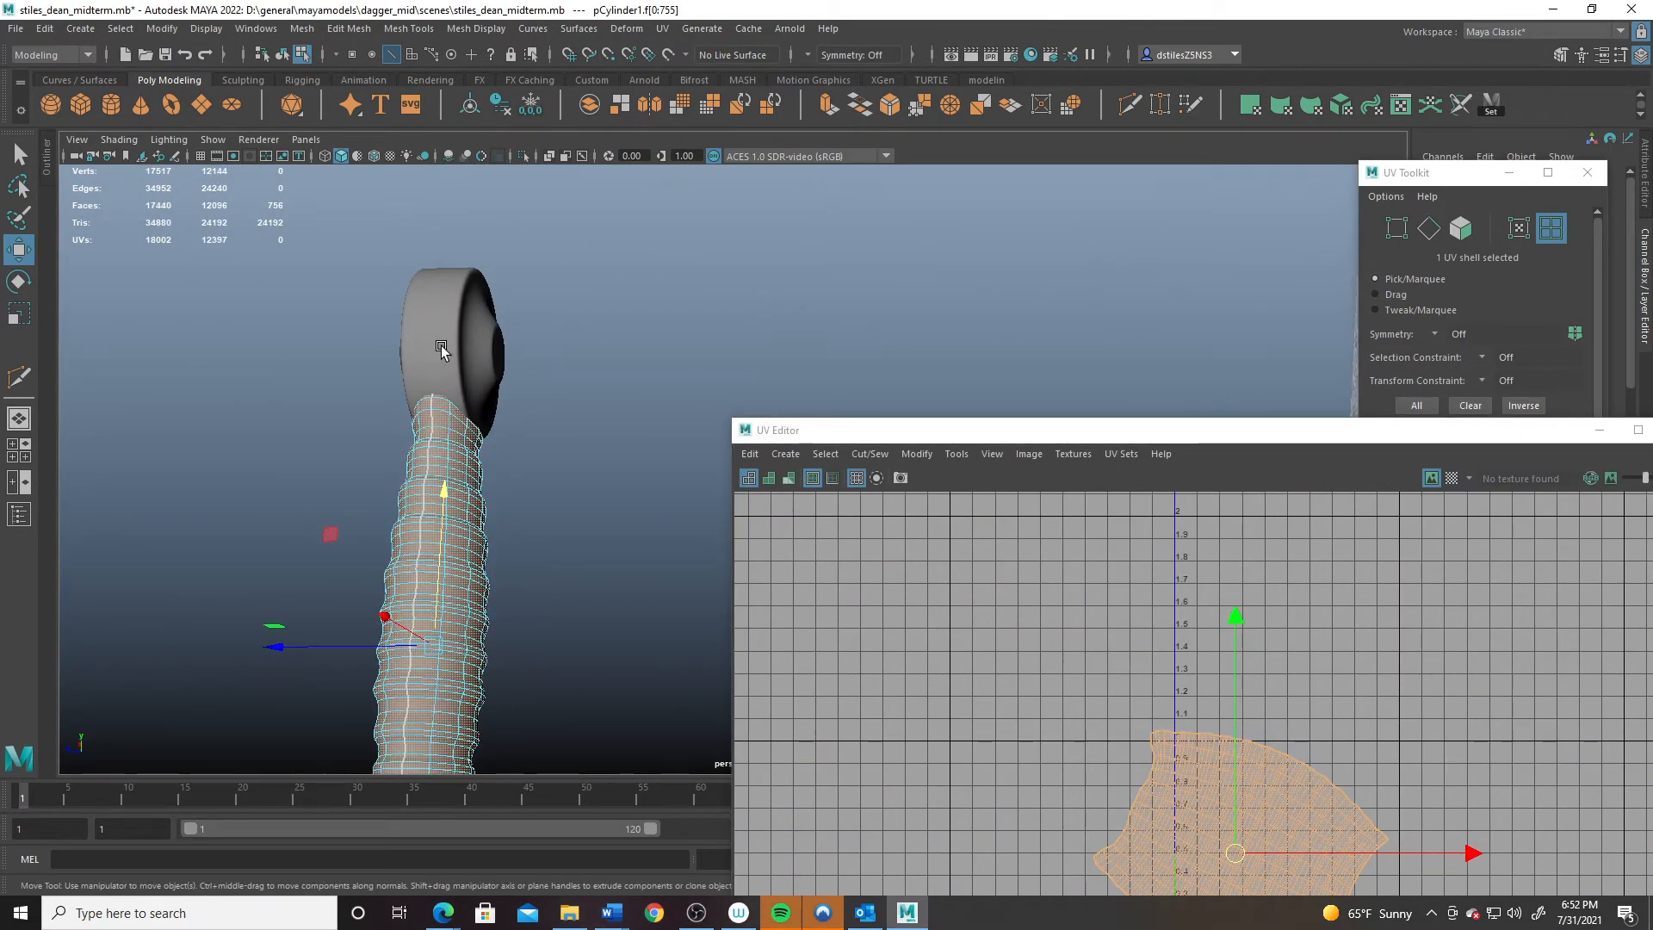
pyautogui.press('F8')
pyautogui.click(442, 347)
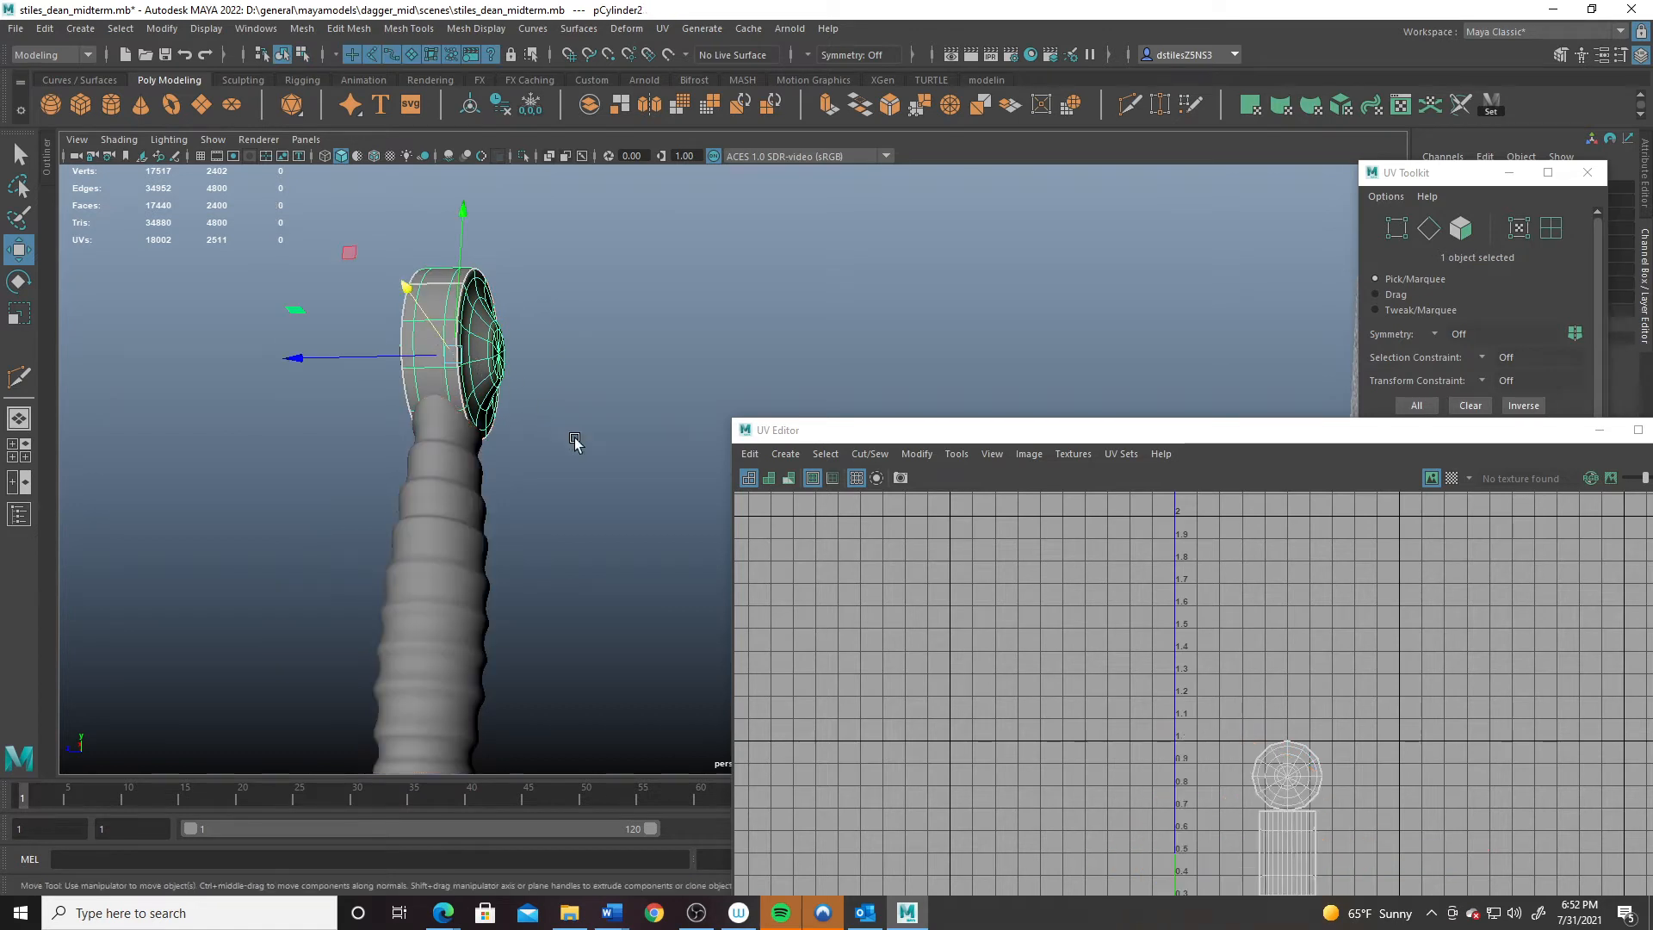
pyautogui.moveTo(766, 466); pyautogui.dragTo(822, 541, button='right')
# - Select the edge loop around the pommel's rim where its side meets the domed face and cut the UVs there
pyautogui.moveTo(1009, 442); pyautogui.dragTo(786, 279)
pyautogui.keyDown('alt'); pyautogui.moveTo(355, 310); pyautogui.dragTo(420, 562); pyautogui.keyUp('alt')
pyautogui.moveTo(344, 424); pyautogui.dragTo(339, 370, button='right')
pyautogui.click(350, 383)
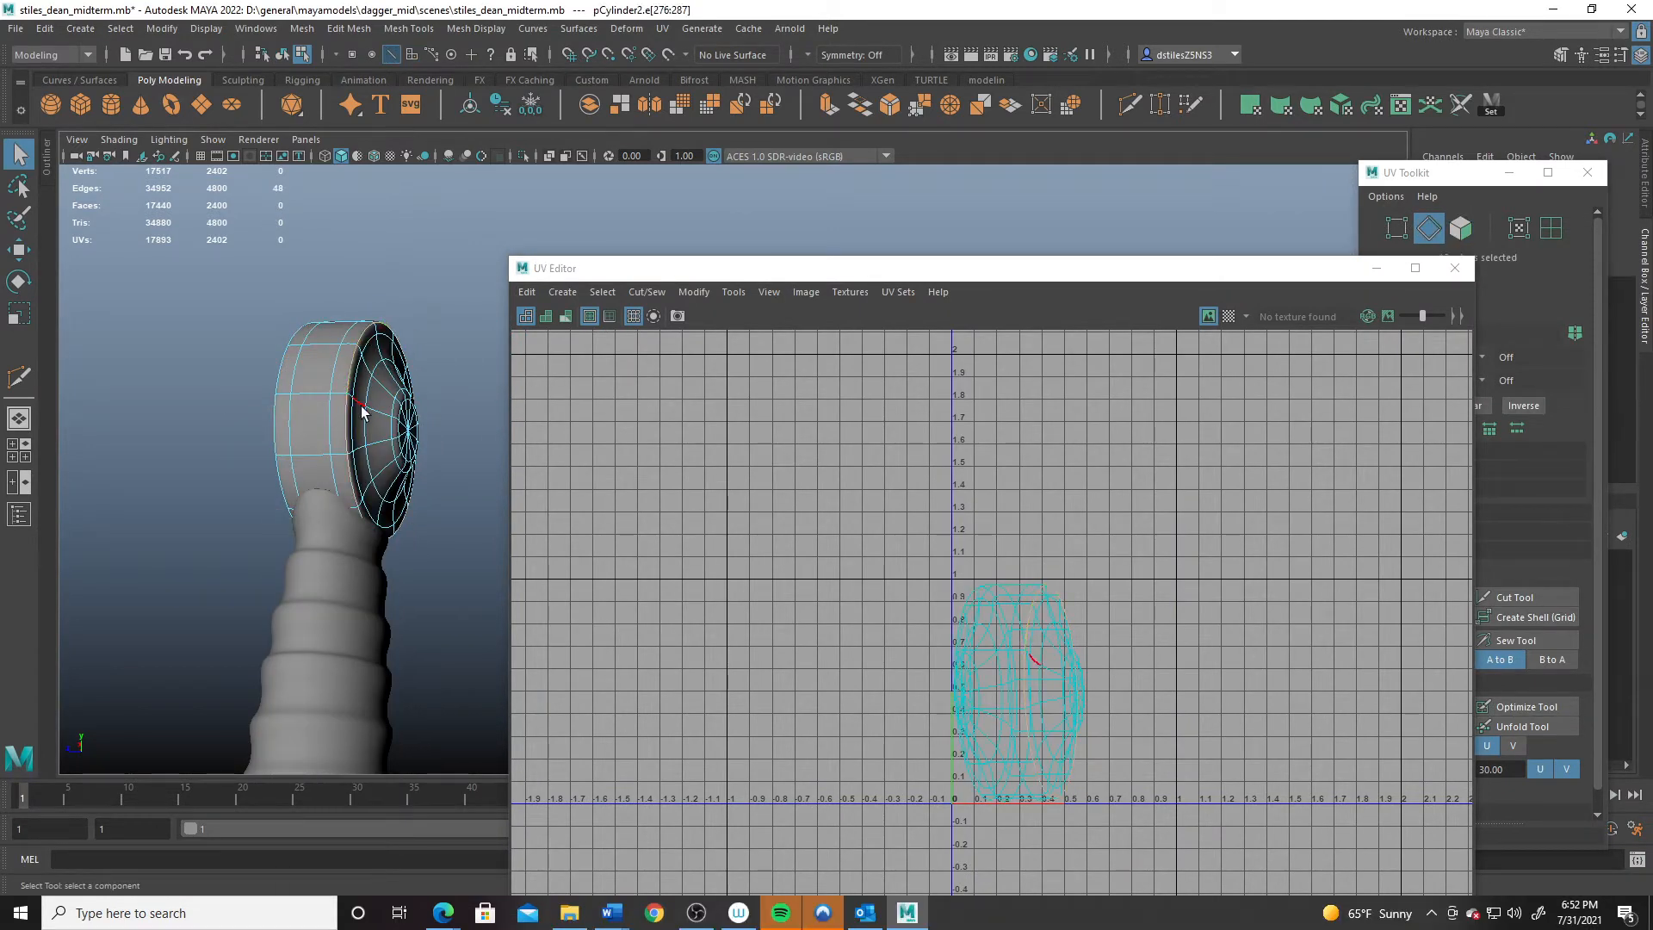
pyautogui.moveTo(1097, 276); pyautogui.dragTo(701, 105)
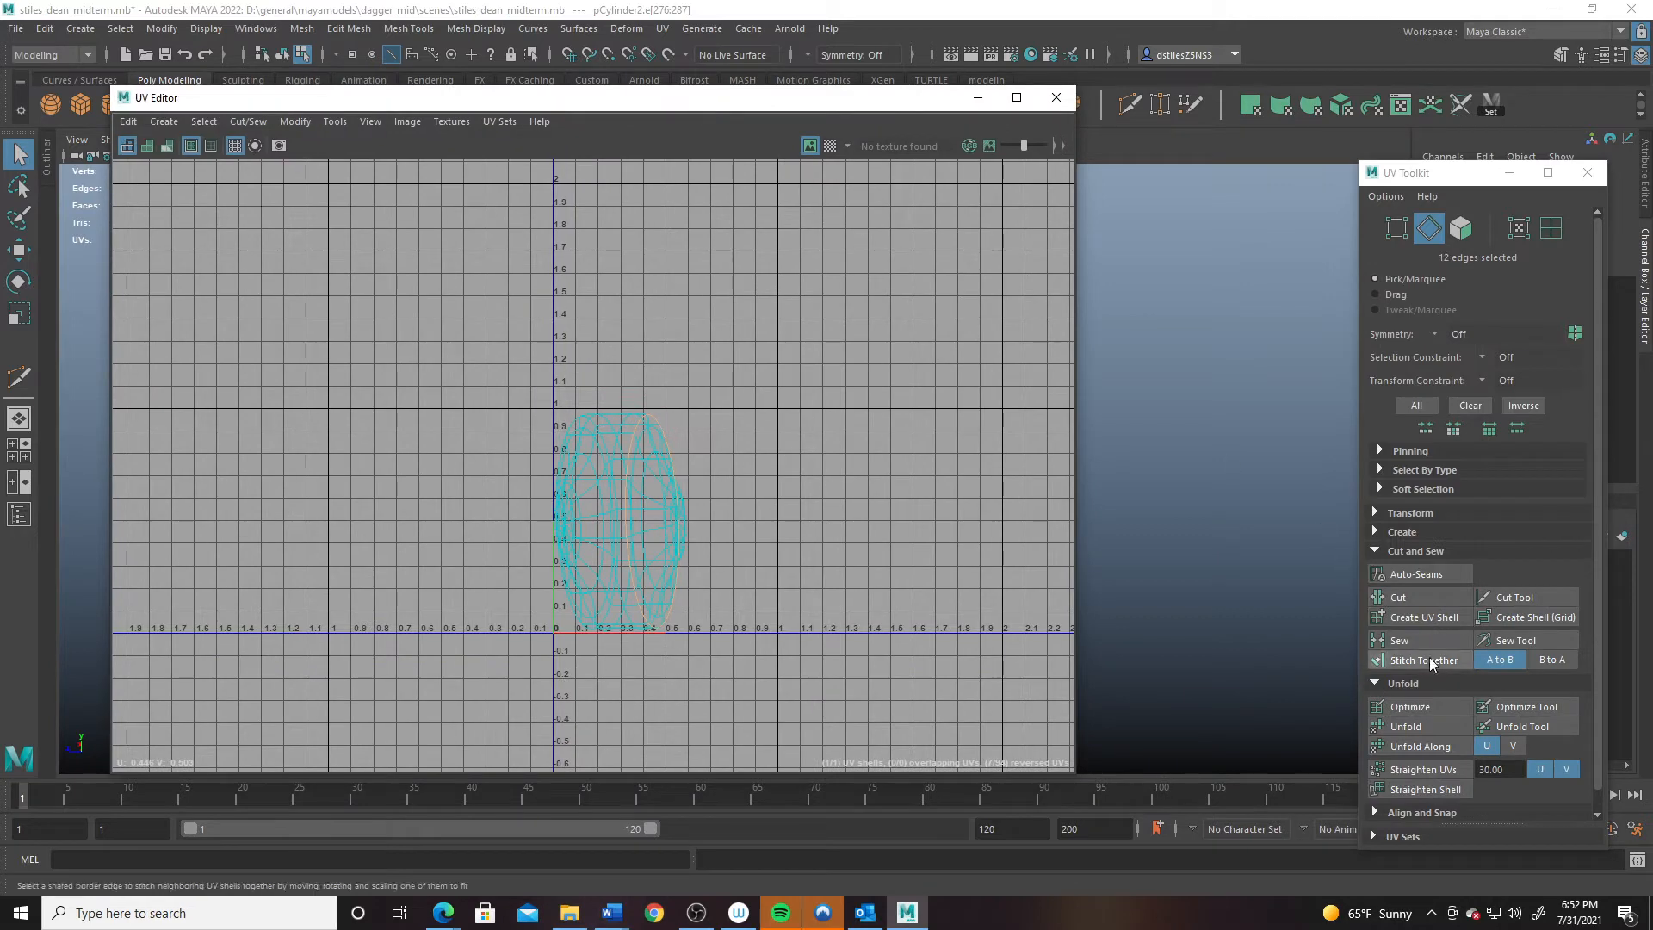
pyautogui.click(1398, 597)
# - Unfold the pommel's larger side shell, move it clear of the other one, and unfold the domed face shell
pyautogui.press('w')
pyautogui.moveTo(582, 448); pyautogui.dragTo(472, 395, button='right')
pyautogui.click(600, 478)
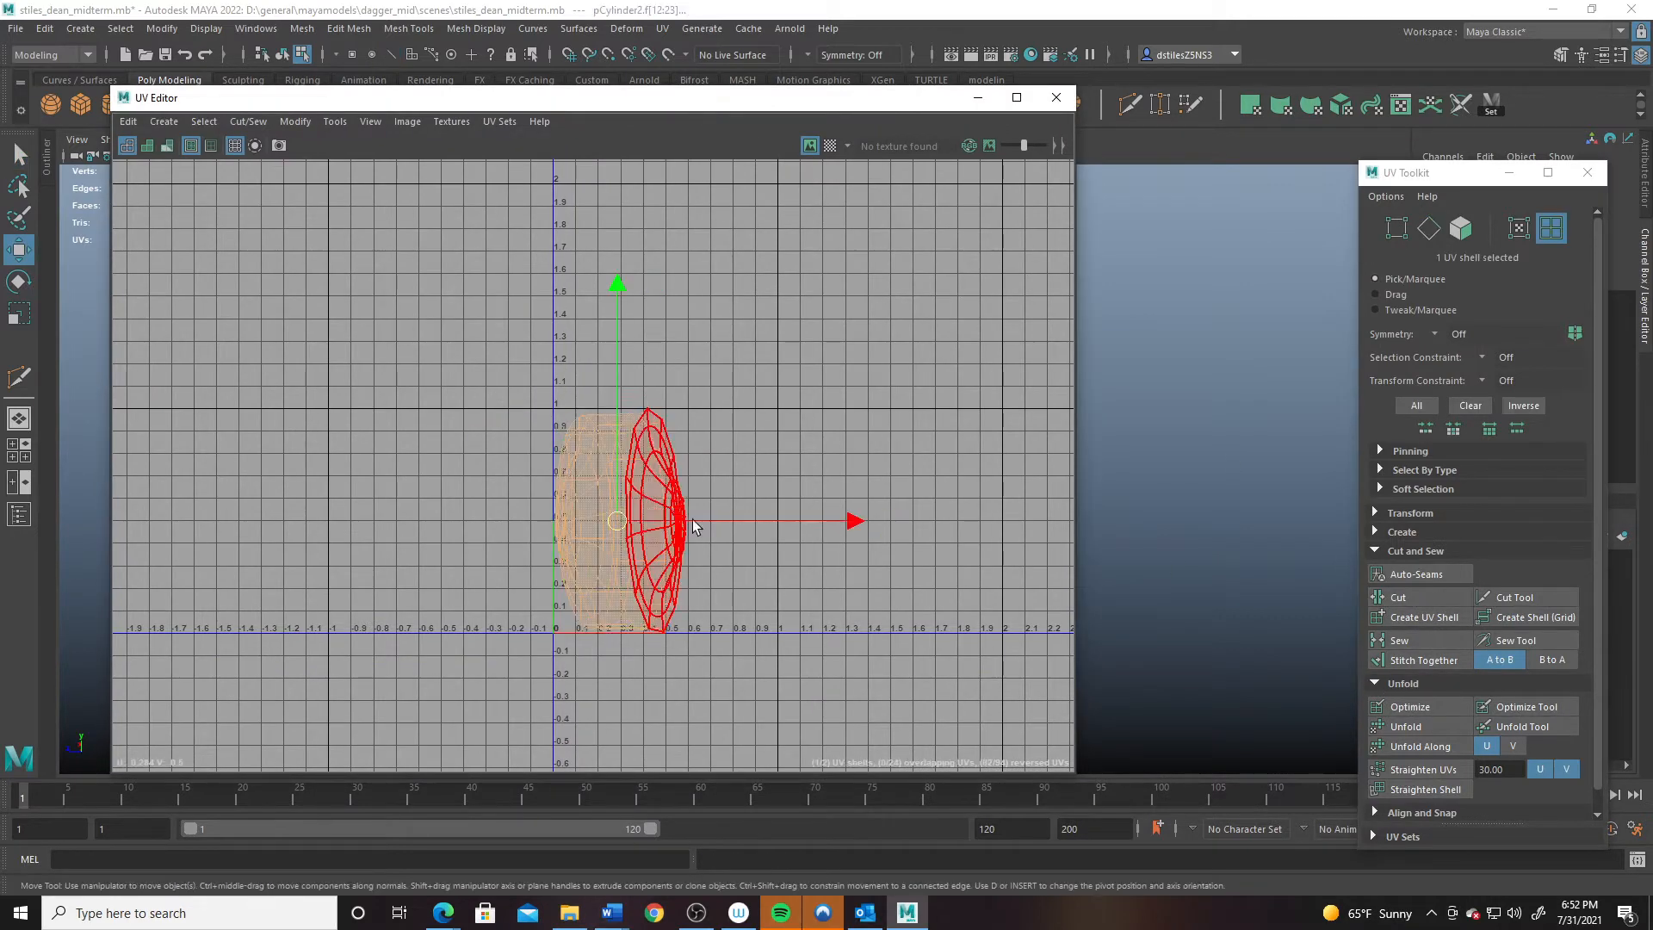
pyautogui.click(1406, 727)
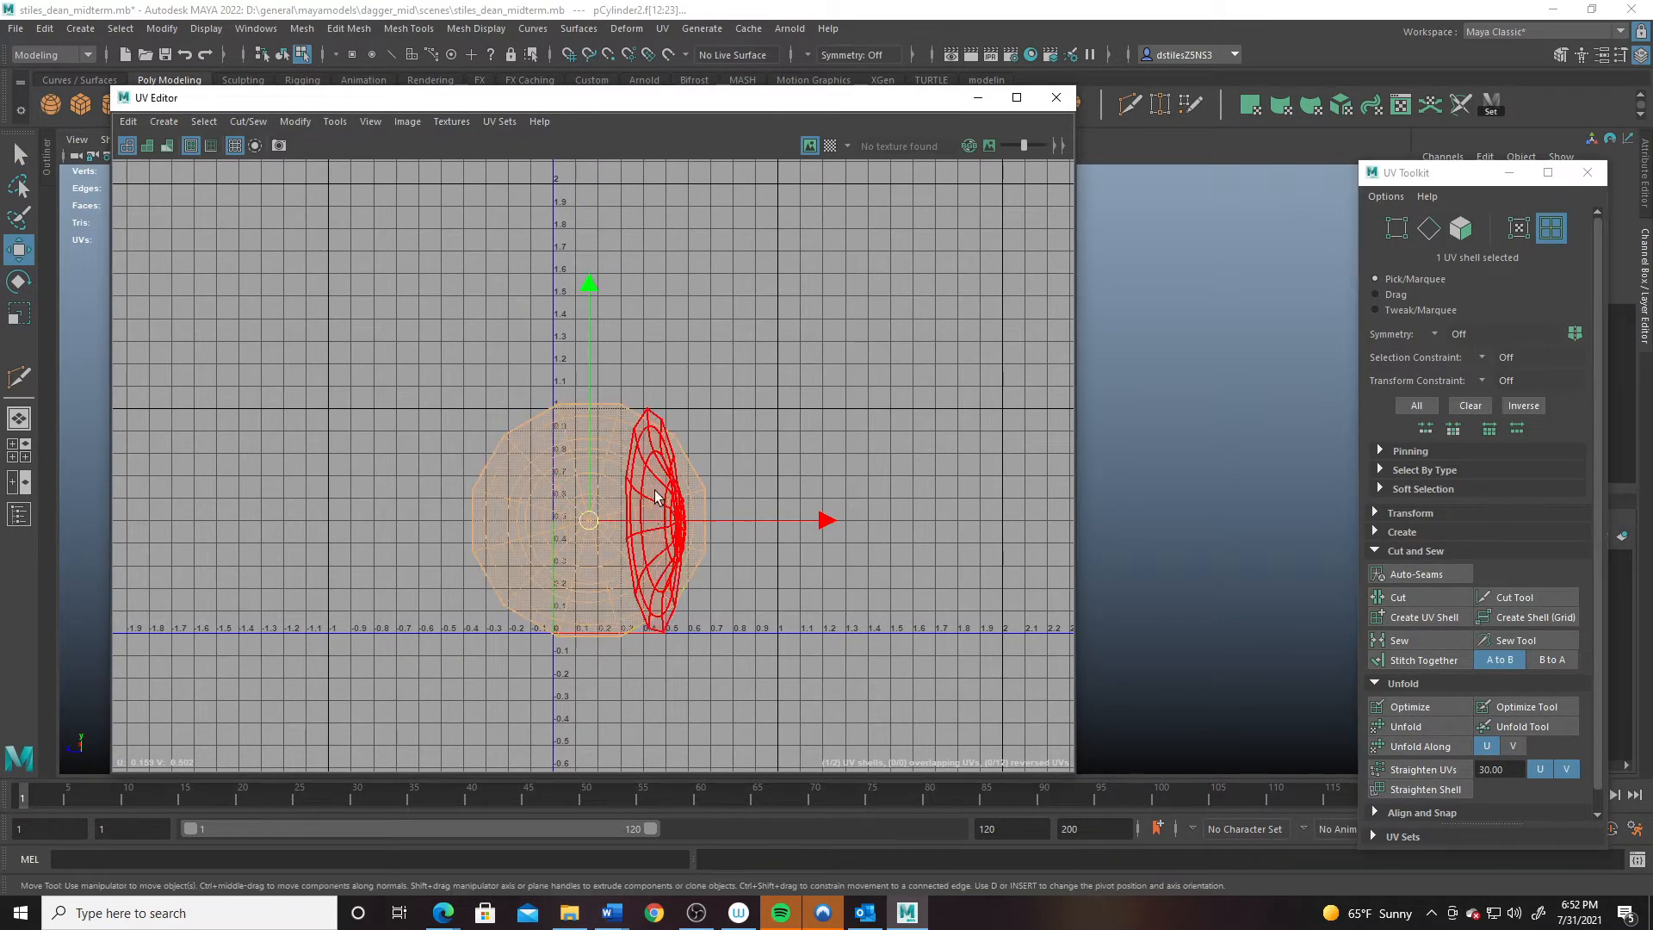
pyautogui.moveTo(598, 517); pyautogui.dragTo(268, 406)
pyautogui.click(635, 542)
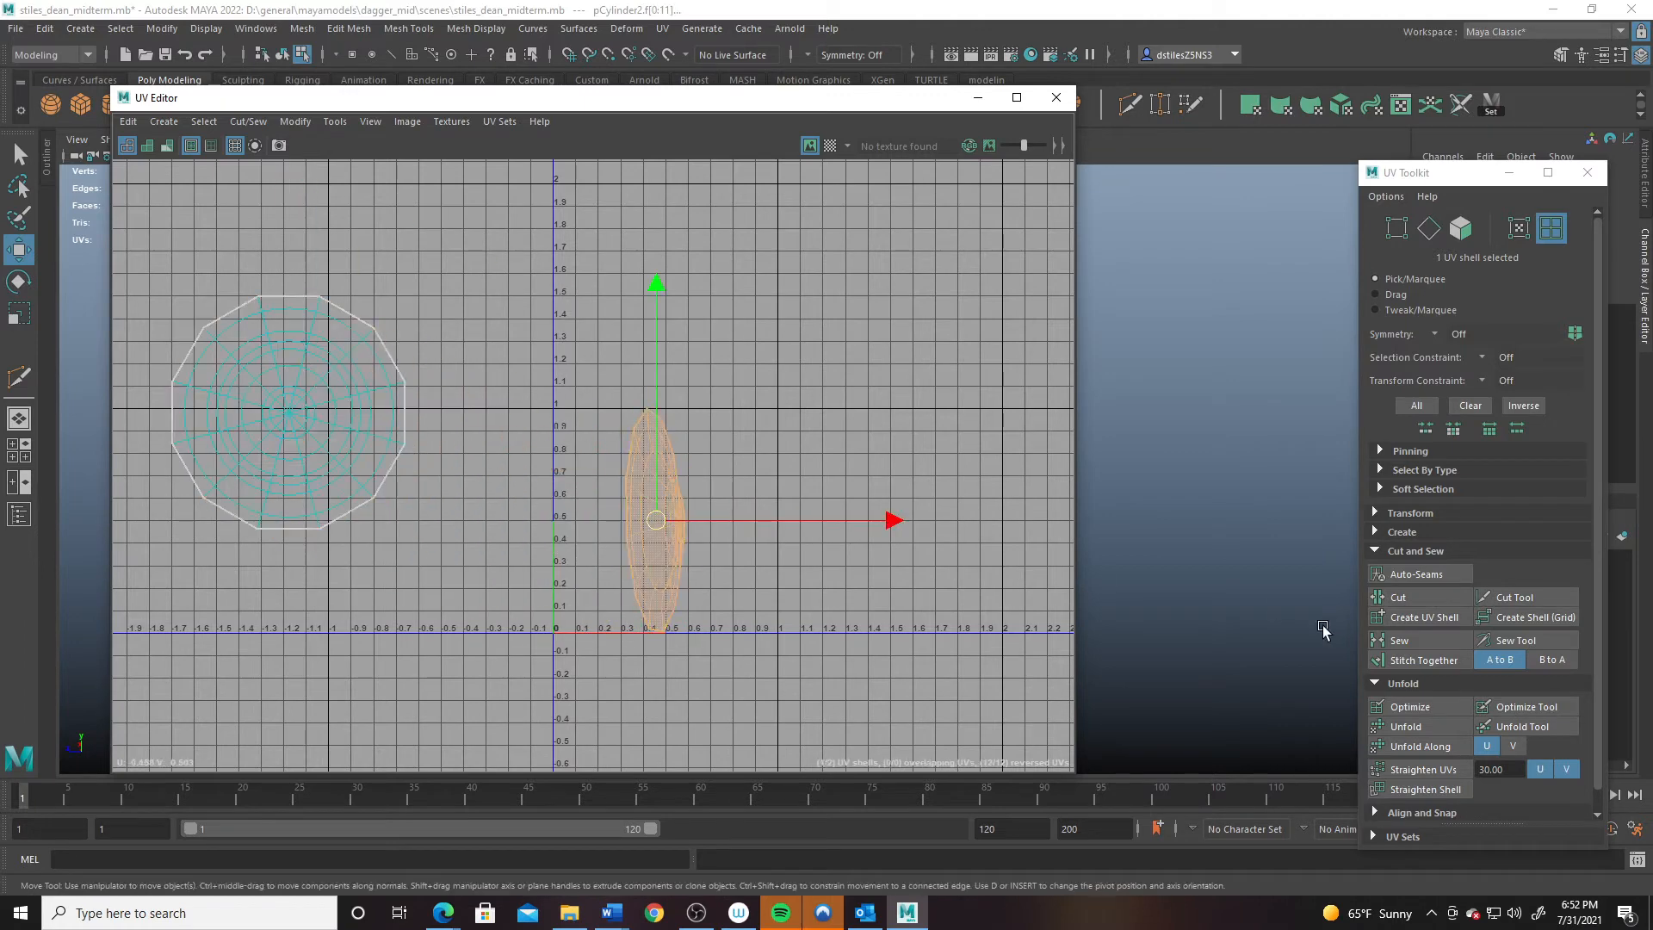
pyautogui.click(1406, 727)
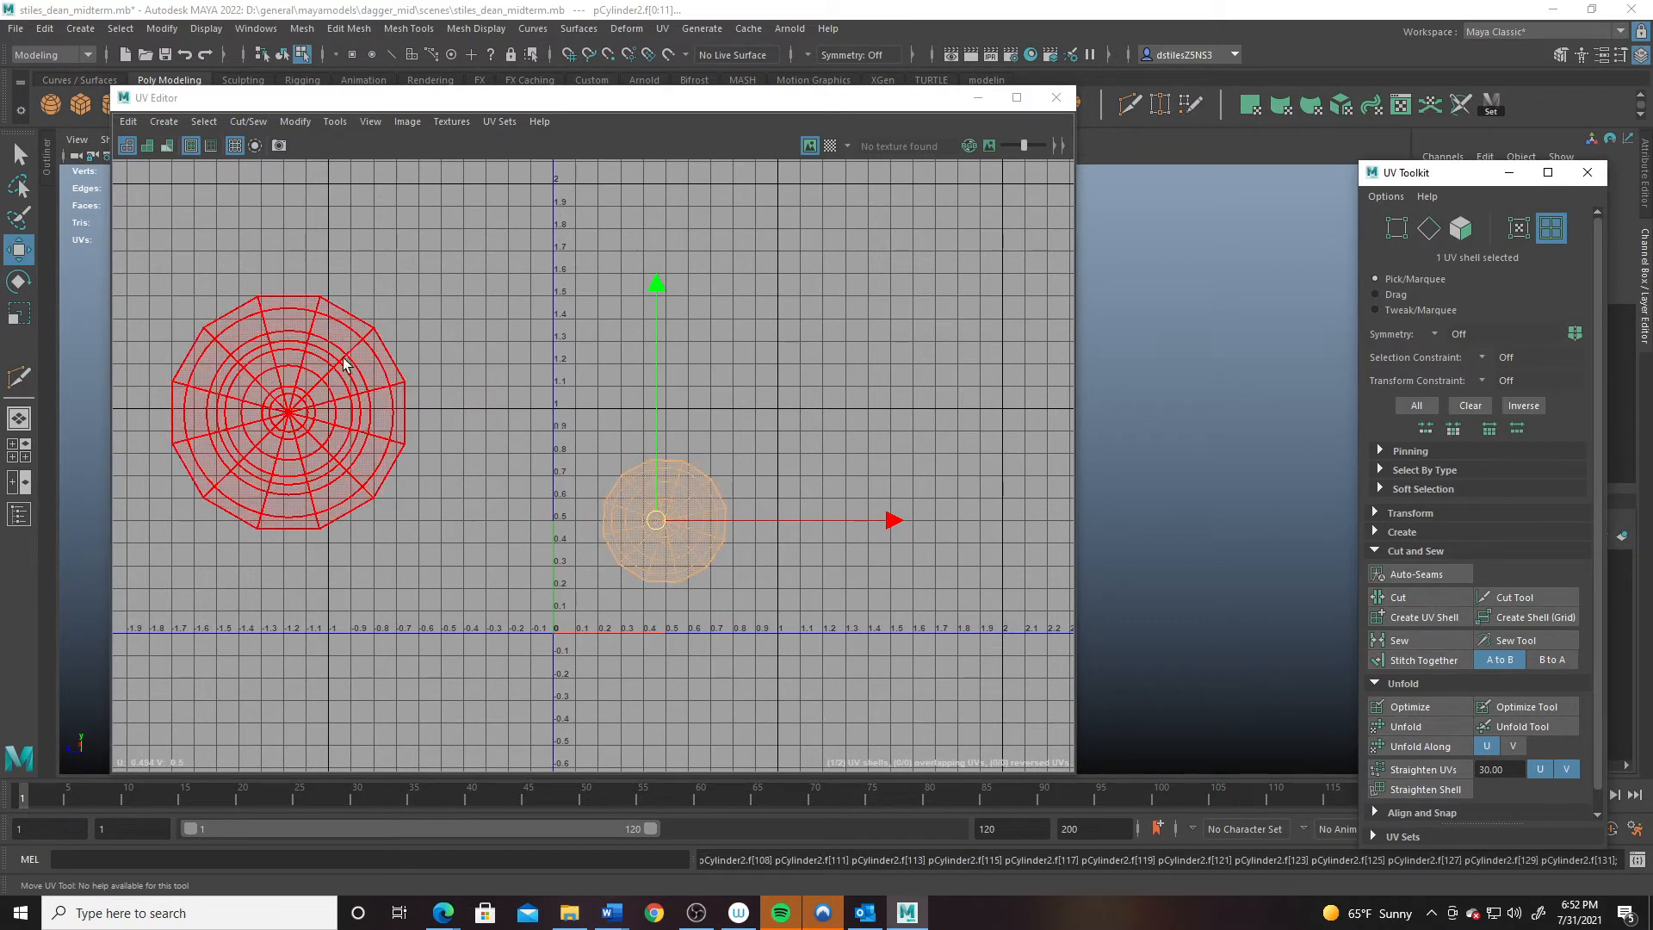
# - Stitch the two pommel shells together at the larger shell's top edge and unfold the joined shell
pyautogui.moveTo(342, 362); pyautogui.dragTo(340, 274, button='right')
pyautogui.click(301, 298)
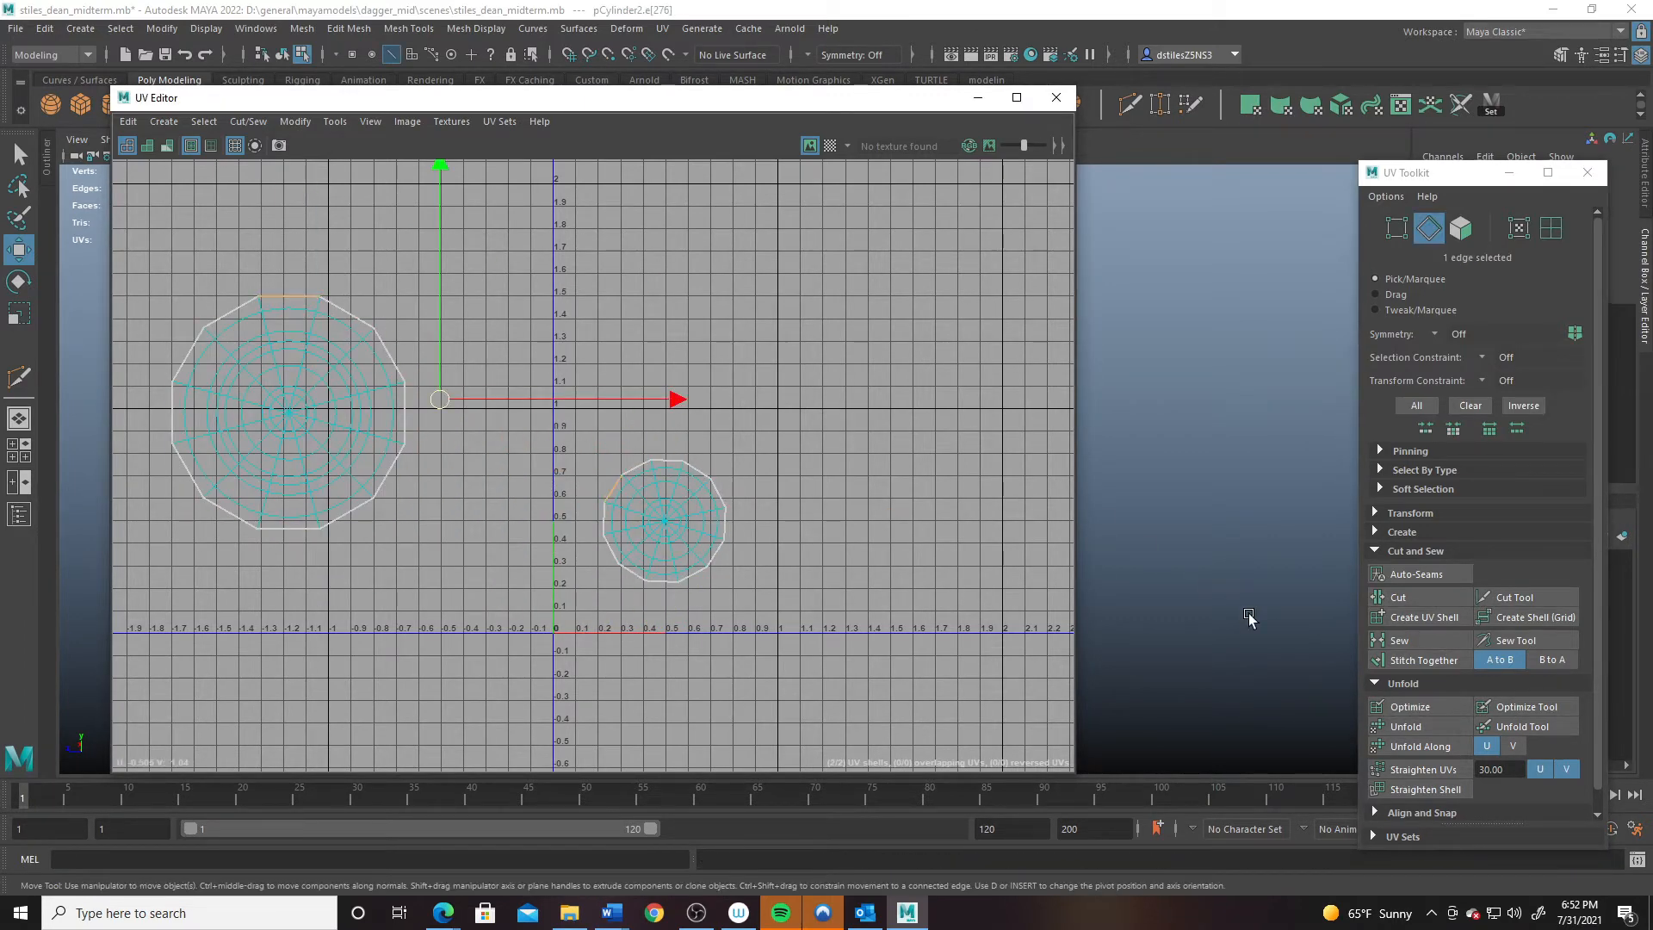
pyautogui.click(1412, 659)
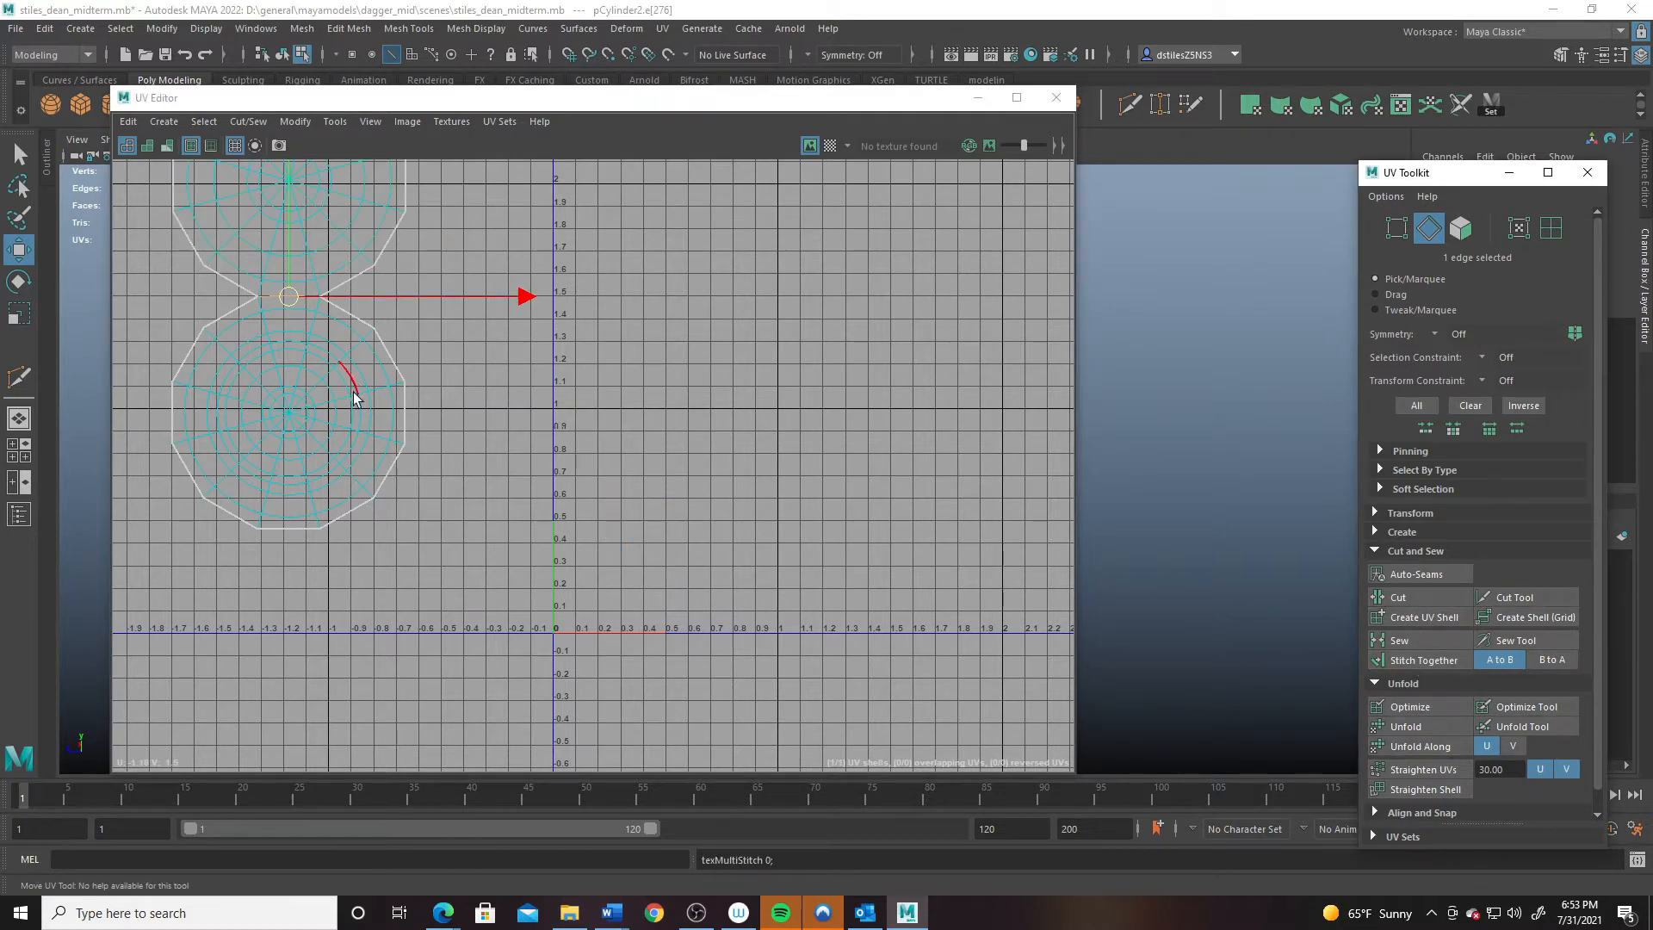
pyautogui.moveTo(357, 398); pyautogui.dragTo(260, 371, button='right')
pyautogui.click(261, 371)
pyautogui.click(1396, 731)
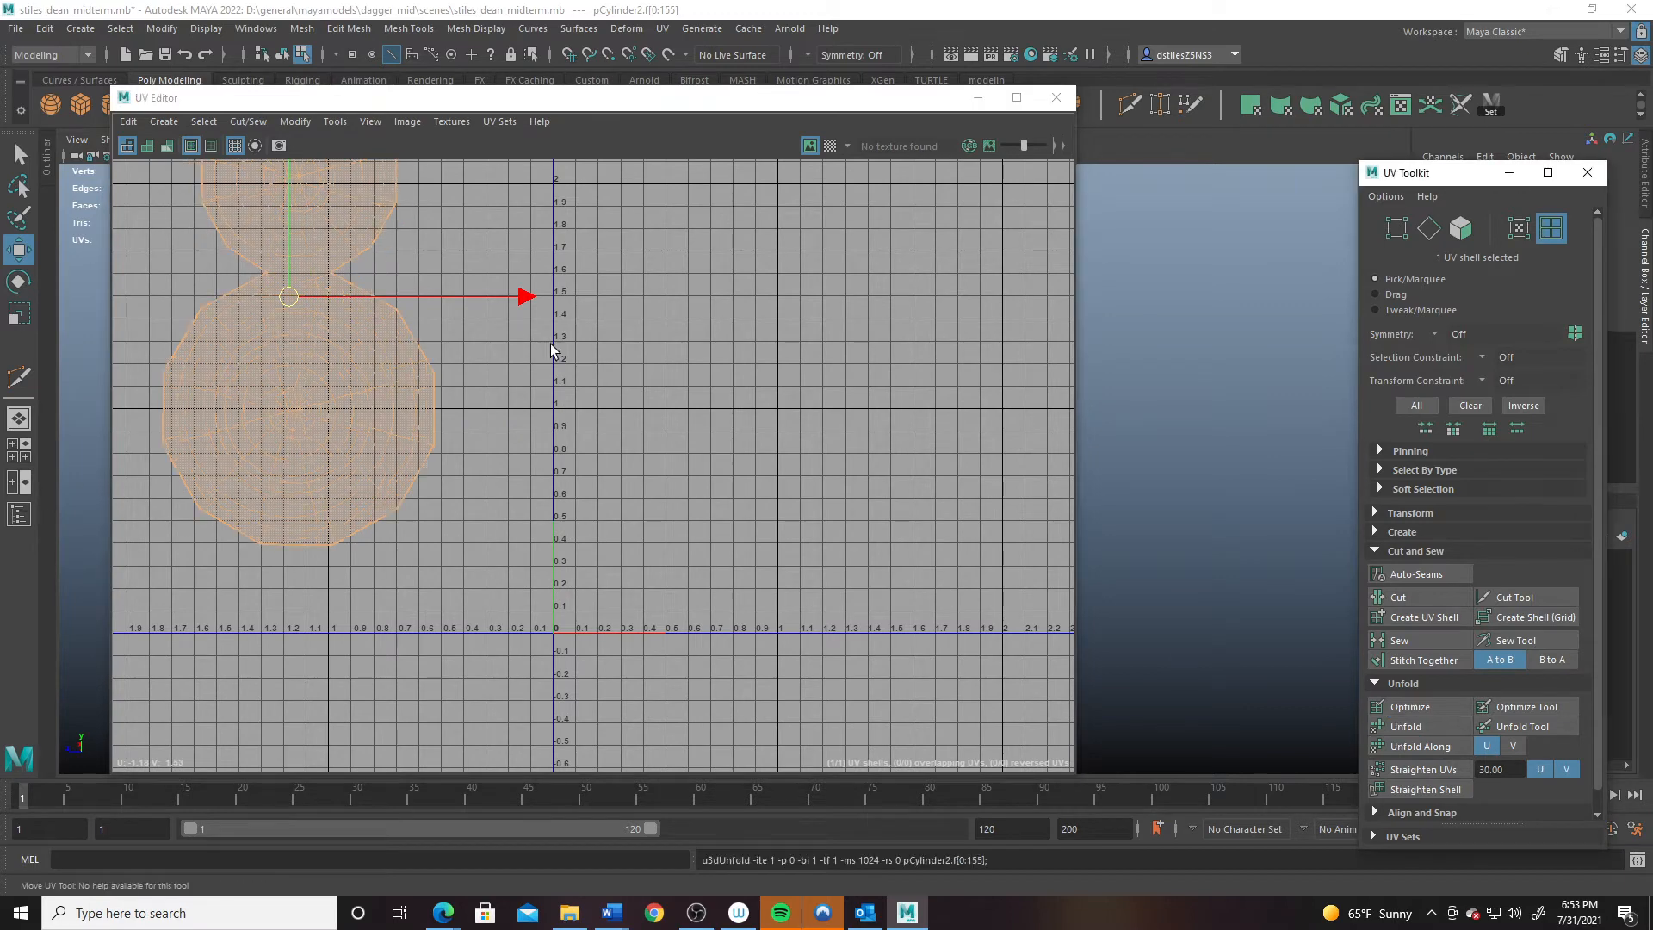
# - Return to object selection and select all four dagger parts: pommel, grip, crossguard and blade
pyautogui.moveTo(452, 104); pyautogui.dragTo(1277, 202)
pyautogui.scroll(-5, 463, 406)
pyautogui.keyDown('alt'); pyautogui.moveTo(490, 460); pyautogui.dragTo(539, 531); pyautogui.keyUp('alt')
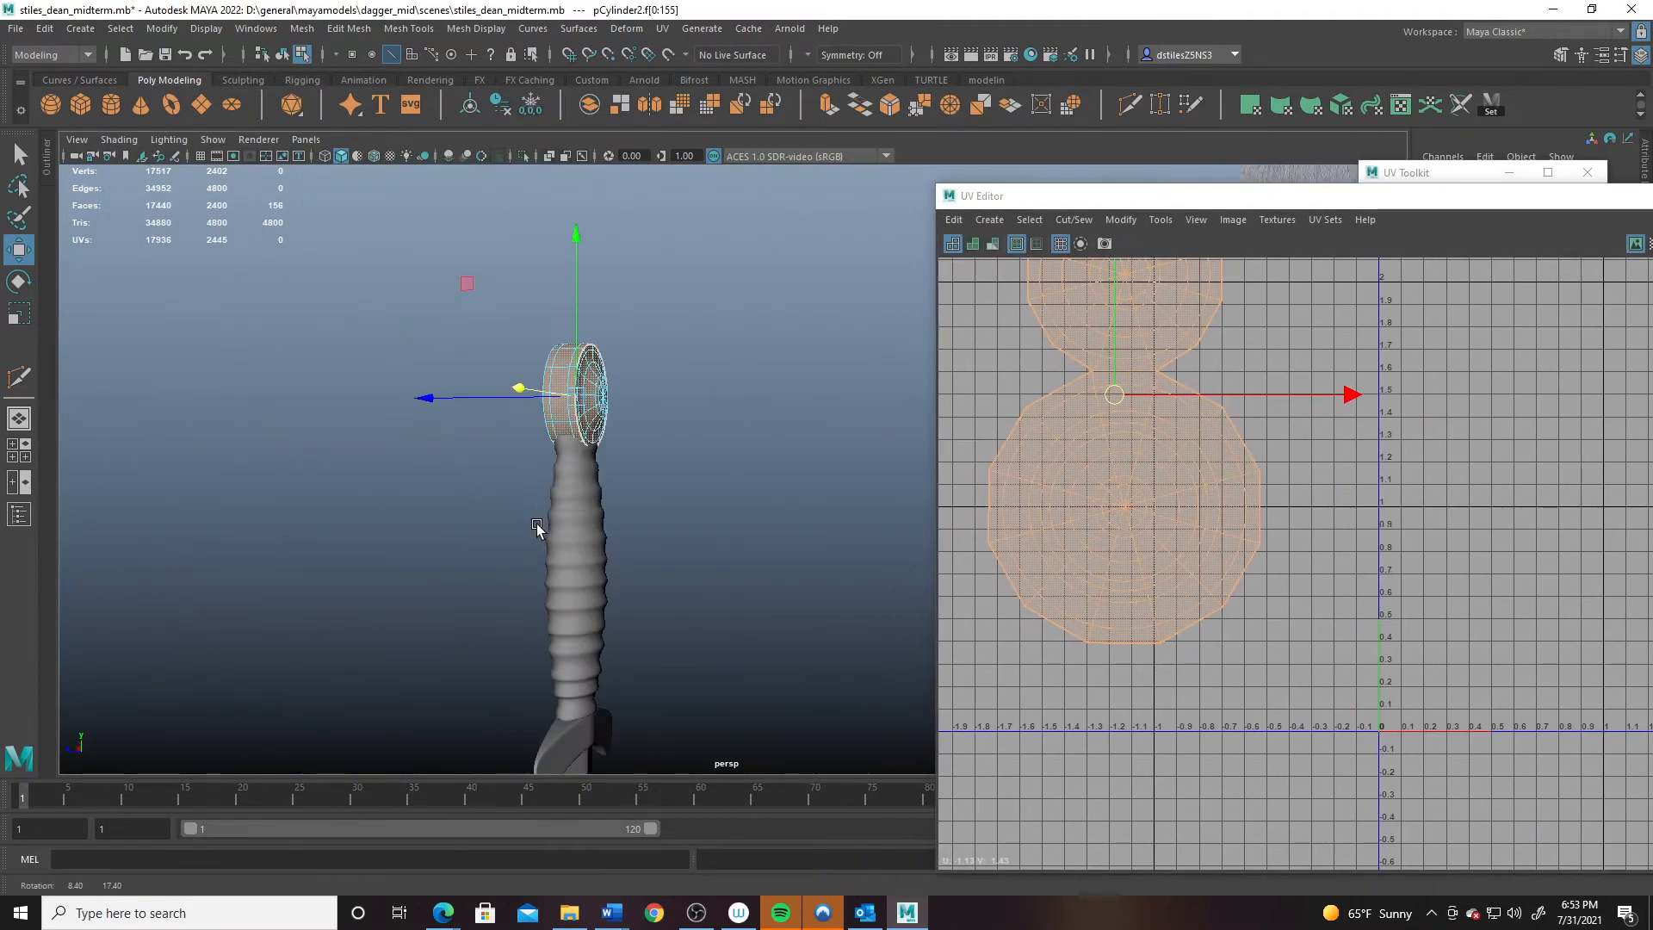
pyautogui.moveTo(571, 521); pyautogui.dragTo(701, 343, button='right')
pyautogui.keyDown('alt'); pyautogui.moveTo(465, 370); pyautogui.dragTo(481, 589); pyautogui.keyUp('alt')
pyautogui.moveTo(538, 235); pyautogui.dragTo(775, 561)
pyautogui.keyDown('alt'); pyautogui.moveTo(738, 382); pyautogui.dragTo(476, 521, button='middle'); pyautogui.keyUp('alt')
pyautogui.keyDown('alt'); pyautogui.moveTo(476, 521); pyautogui.dragTo(478, 474); pyautogui.keyUp('alt')
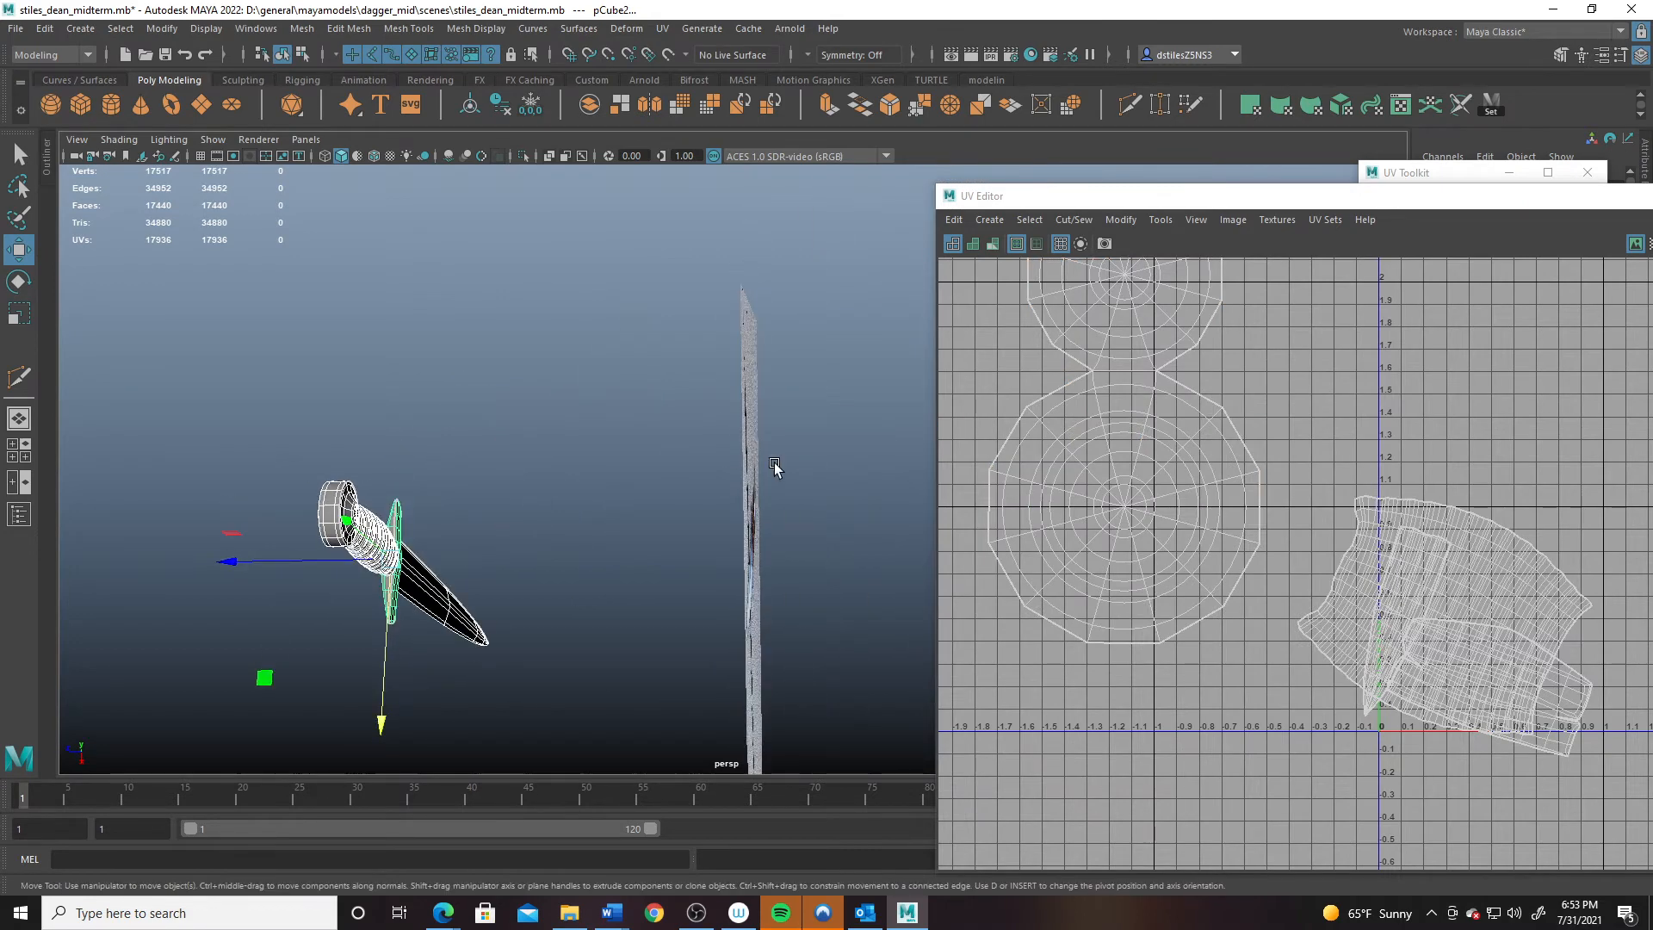
# - Select all four UV shells of the dagger together
pyautogui.moveTo(1152, 185); pyautogui.dragTo(526, 21)
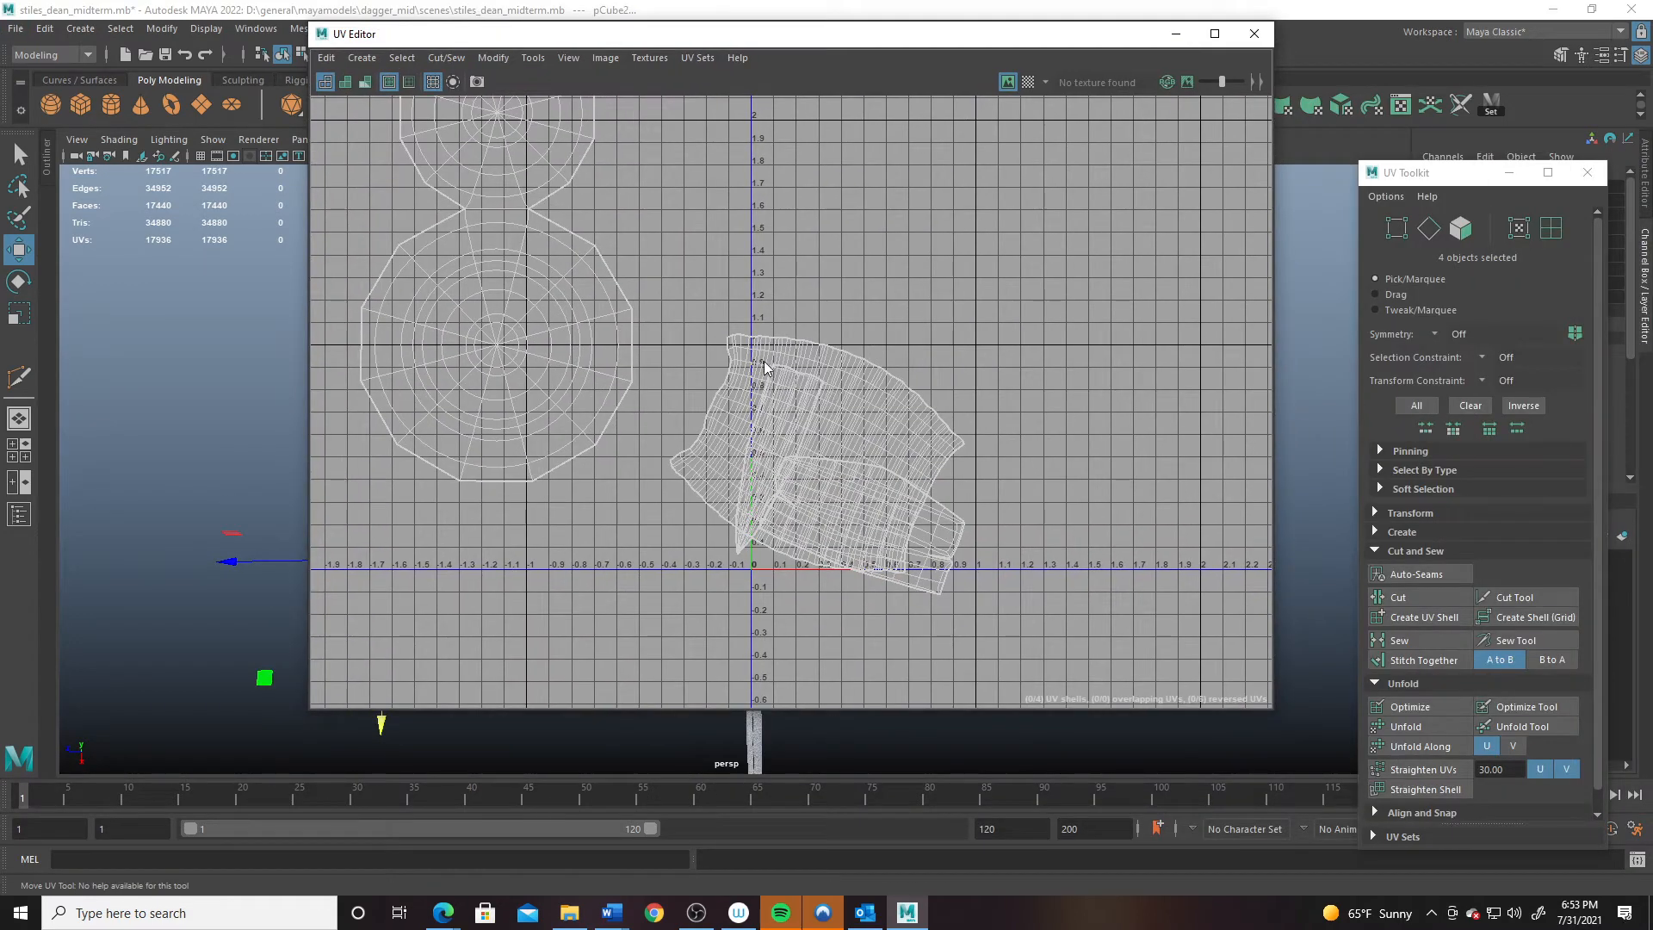
pyautogui.moveTo(827, 384); pyautogui.dragTo(747, 360, button='right')
pyautogui.moveTo(450, 142); pyautogui.dragTo(1014, 514)
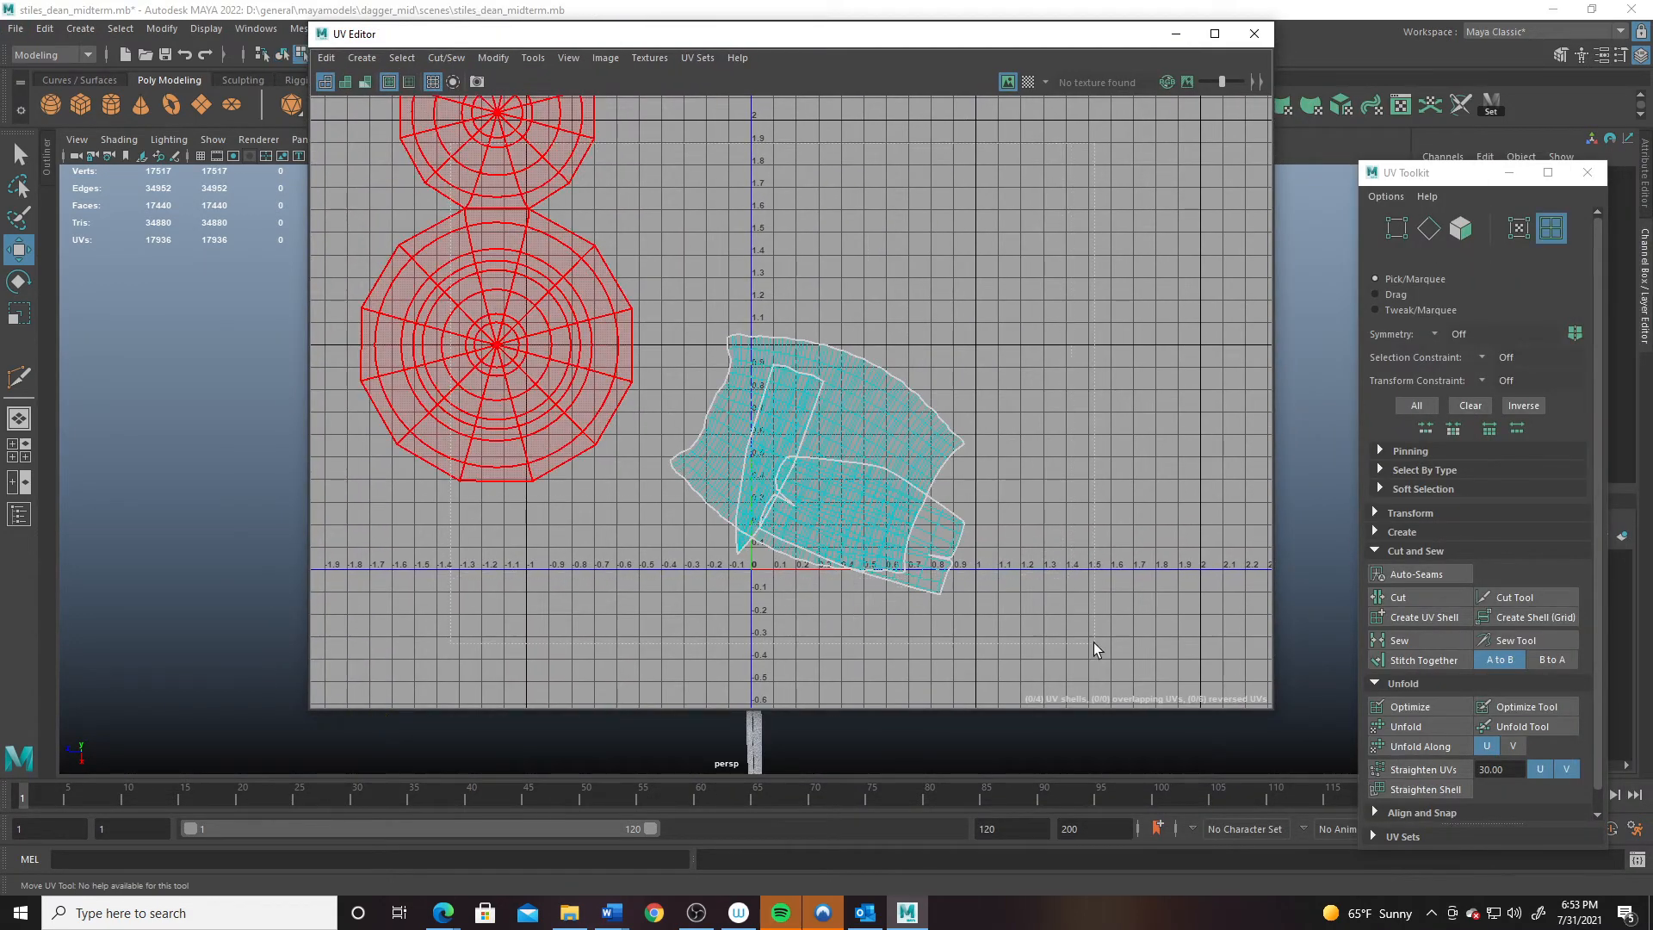
pyautogui.moveTo(1093, 642); pyautogui.dragTo(1098, 637)
# - Pack the selected shells into the 0 to 1 UV space with Layout
pyautogui.scroll(-1, 1485, 710)
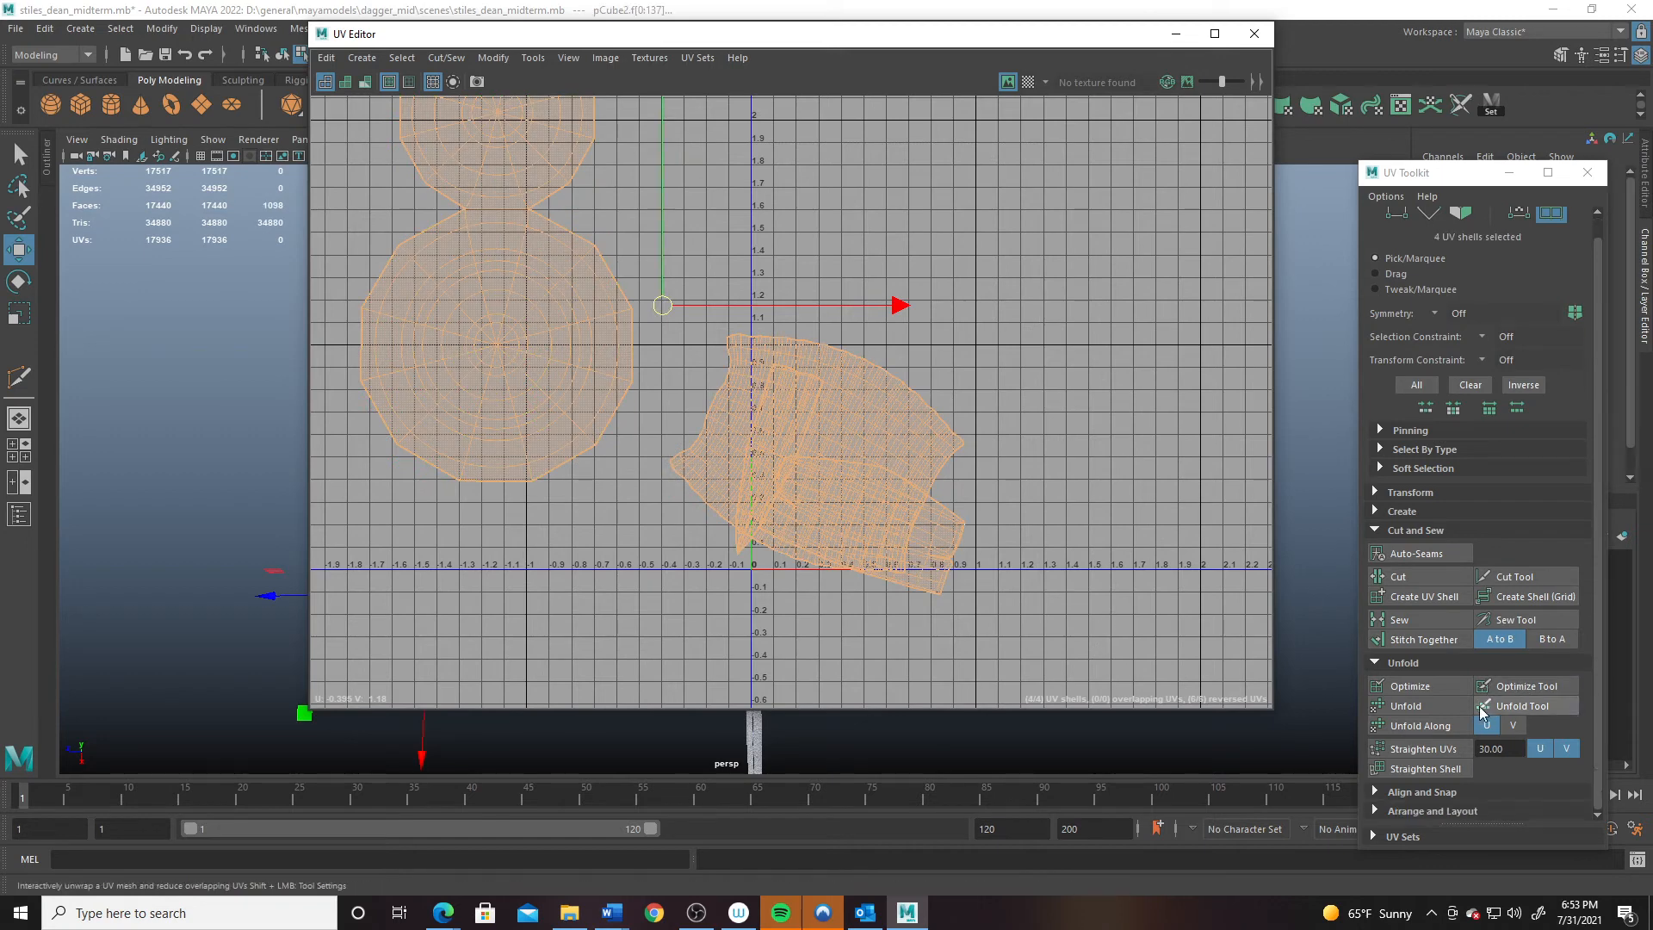
pyautogui.click(1382, 809)
pyautogui.scroll(-2, 1412, 732)
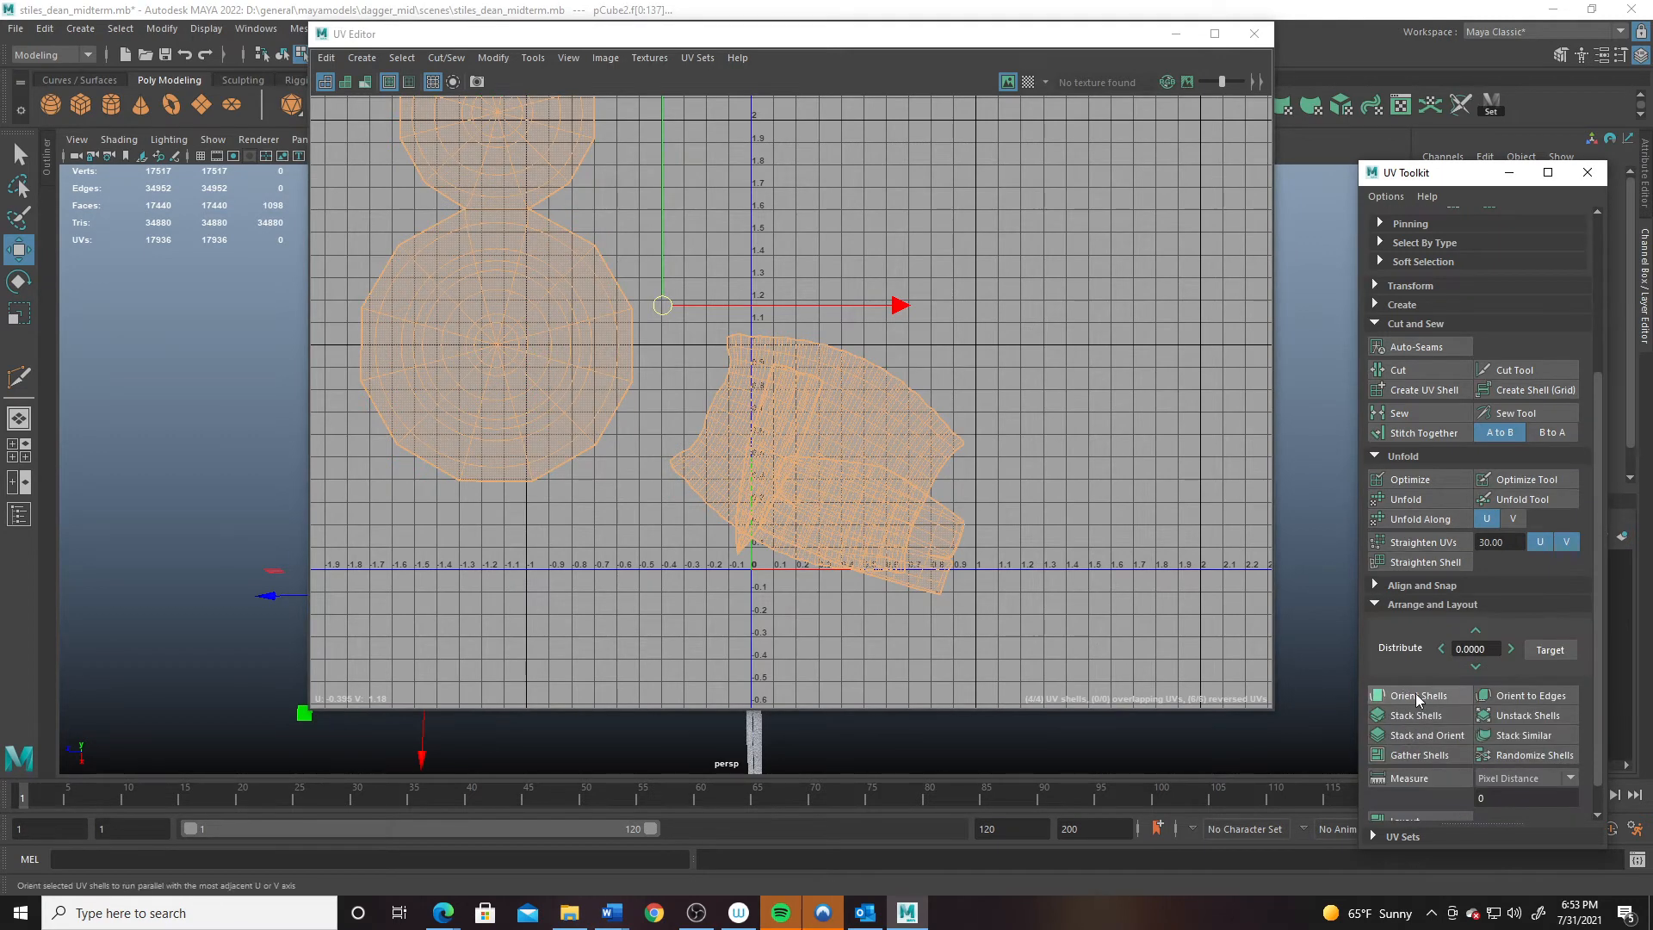
pyautogui.scroll(-1, 1408, 759)
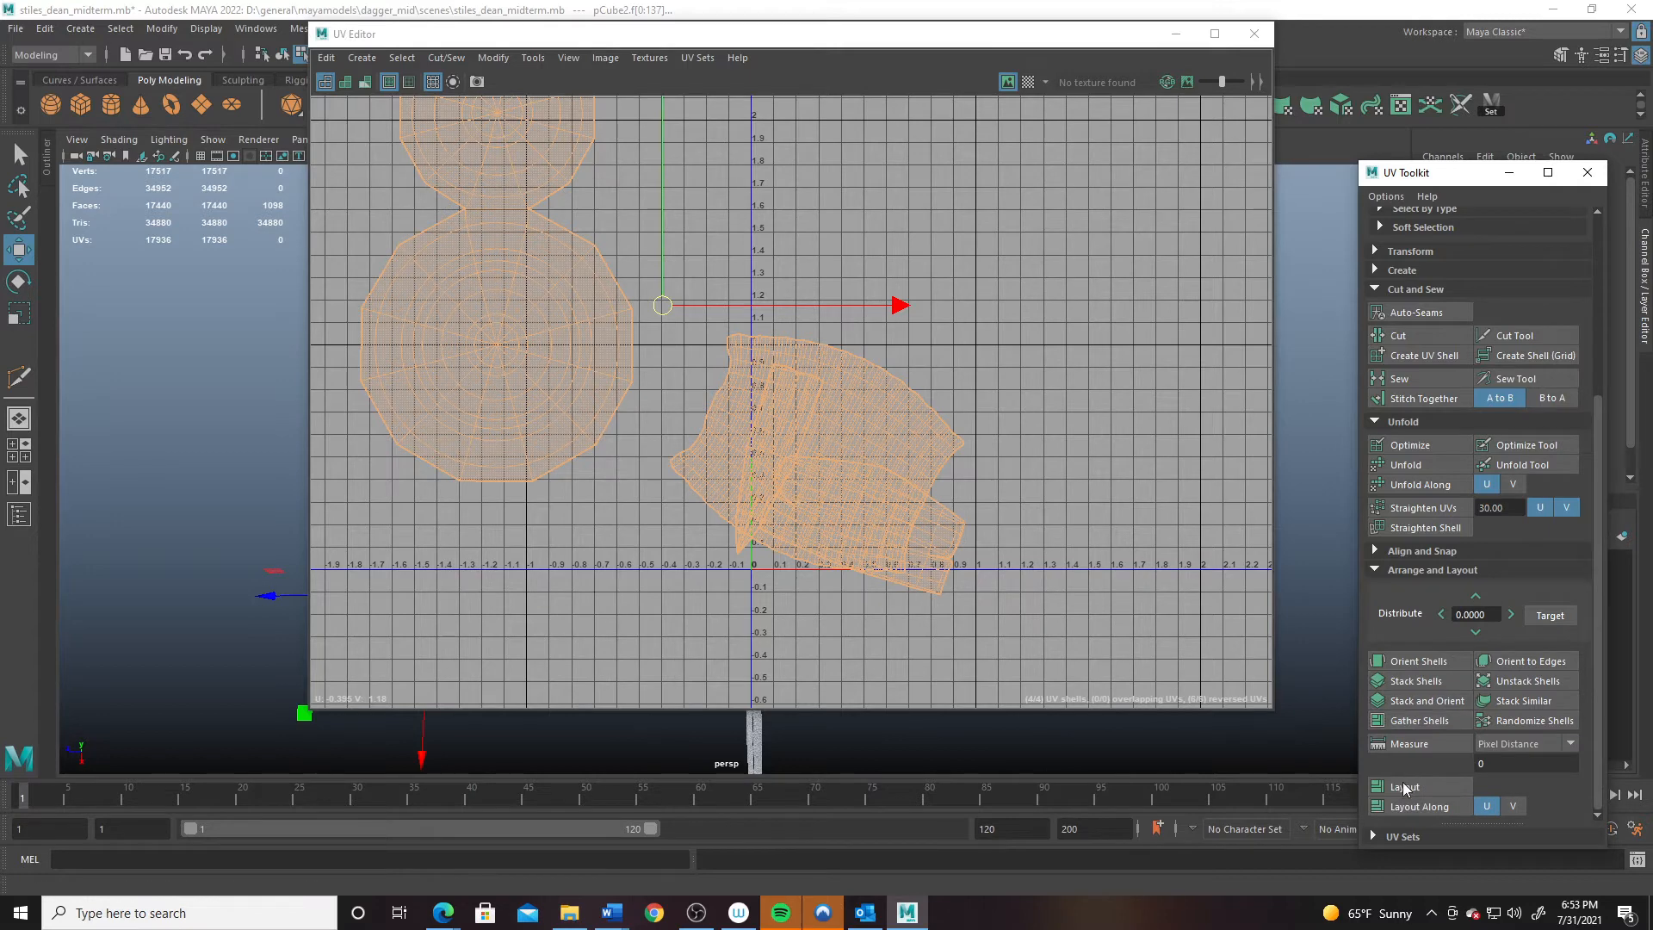
pyautogui.click(1405, 787)
pyautogui.scroll(2, 832, 533)
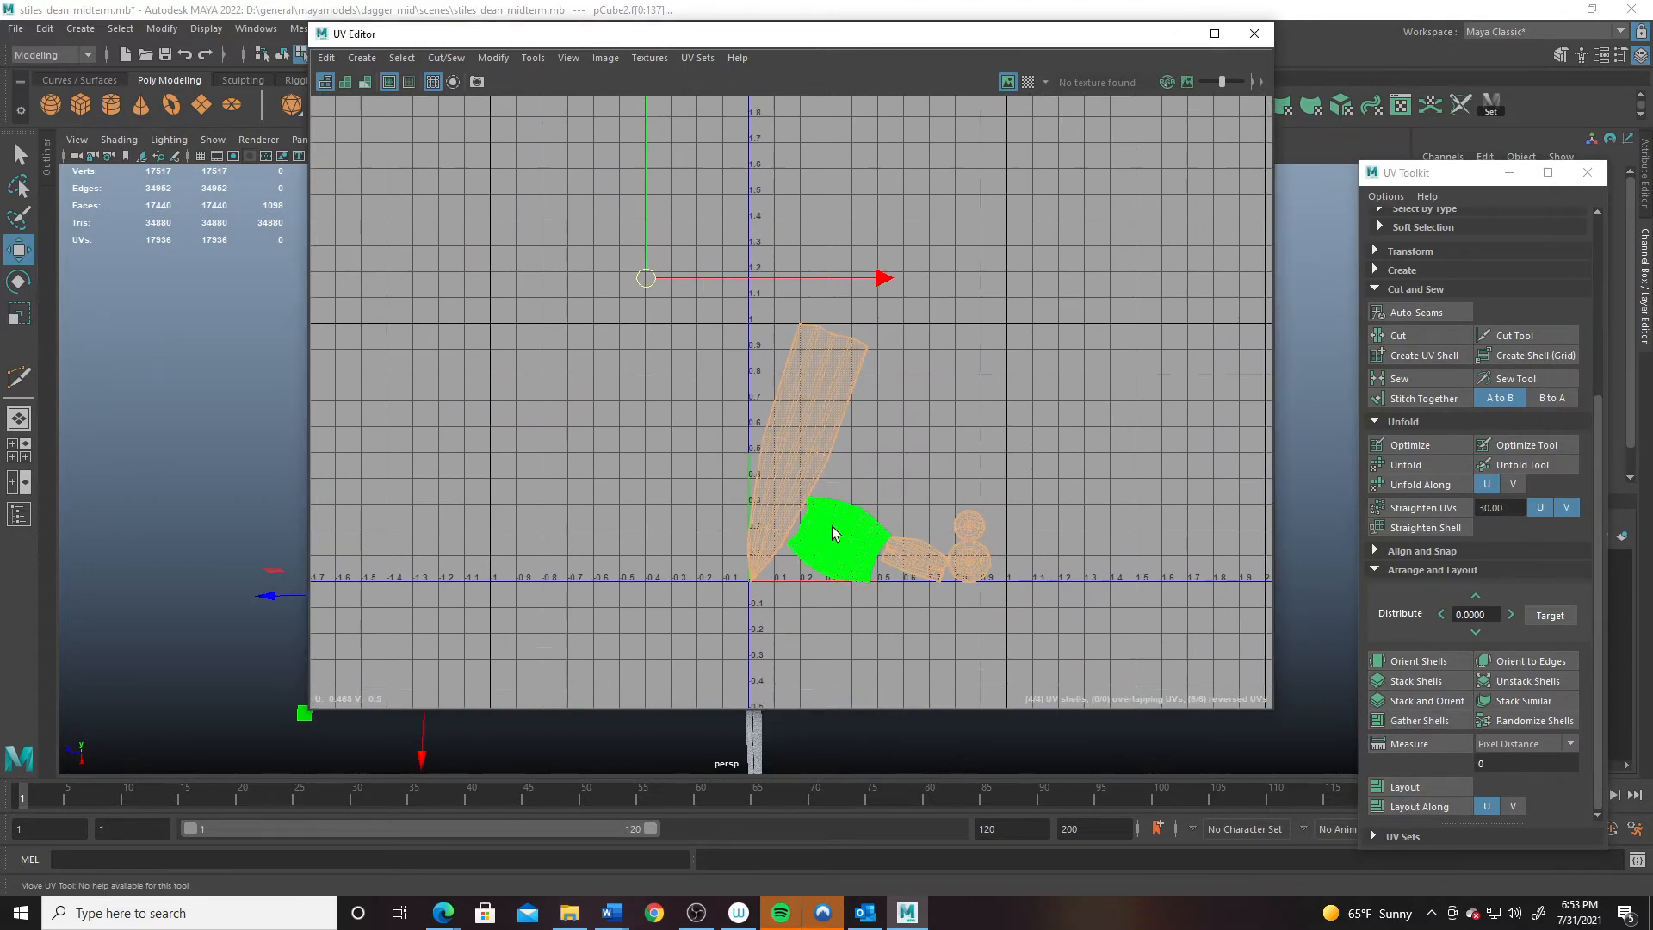
# - Turn on the checker map and examine its pattern on the dagger's blade, crossguard, grip and pommel for stretching
pyautogui.click(1028, 82)
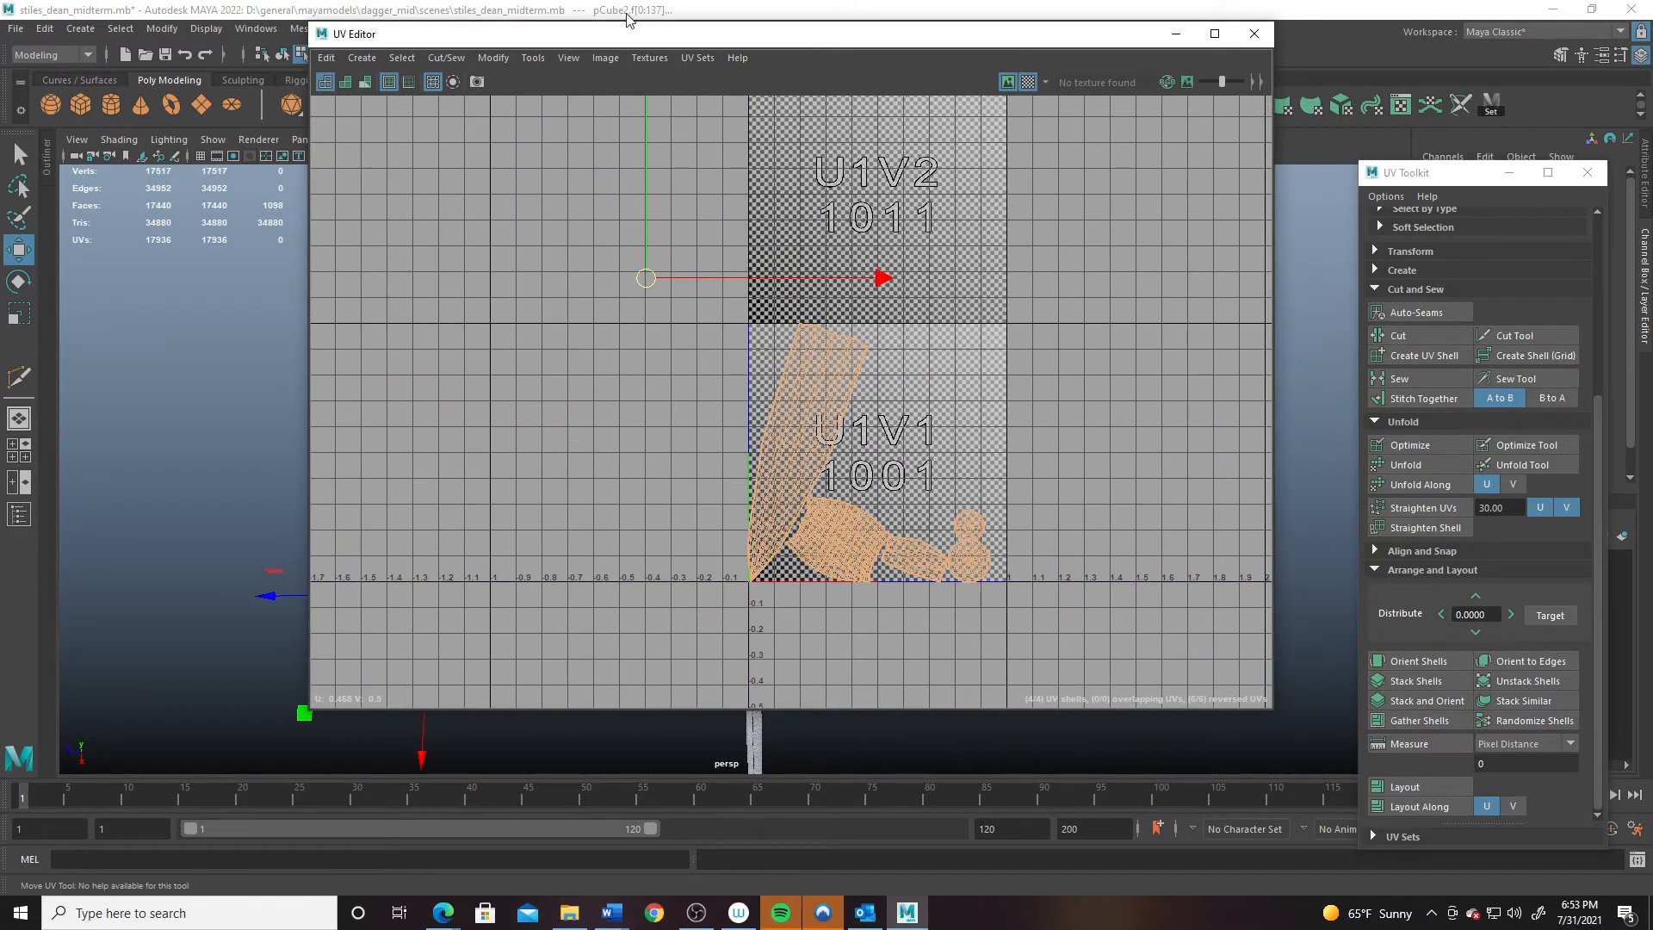
pyautogui.moveTo(584, 40); pyautogui.dragTo(1243, 61)
pyautogui.keyDown('alt'); pyautogui.moveTo(534, 447); pyautogui.dragTo(390, 500); pyautogui.keyUp('alt')
pyautogui.keyDown('alt'); pyautogui.moveTo(616, 529); pyautogui.dragTo(734, 579, button='right'); pyautogui.keyUp('alt')
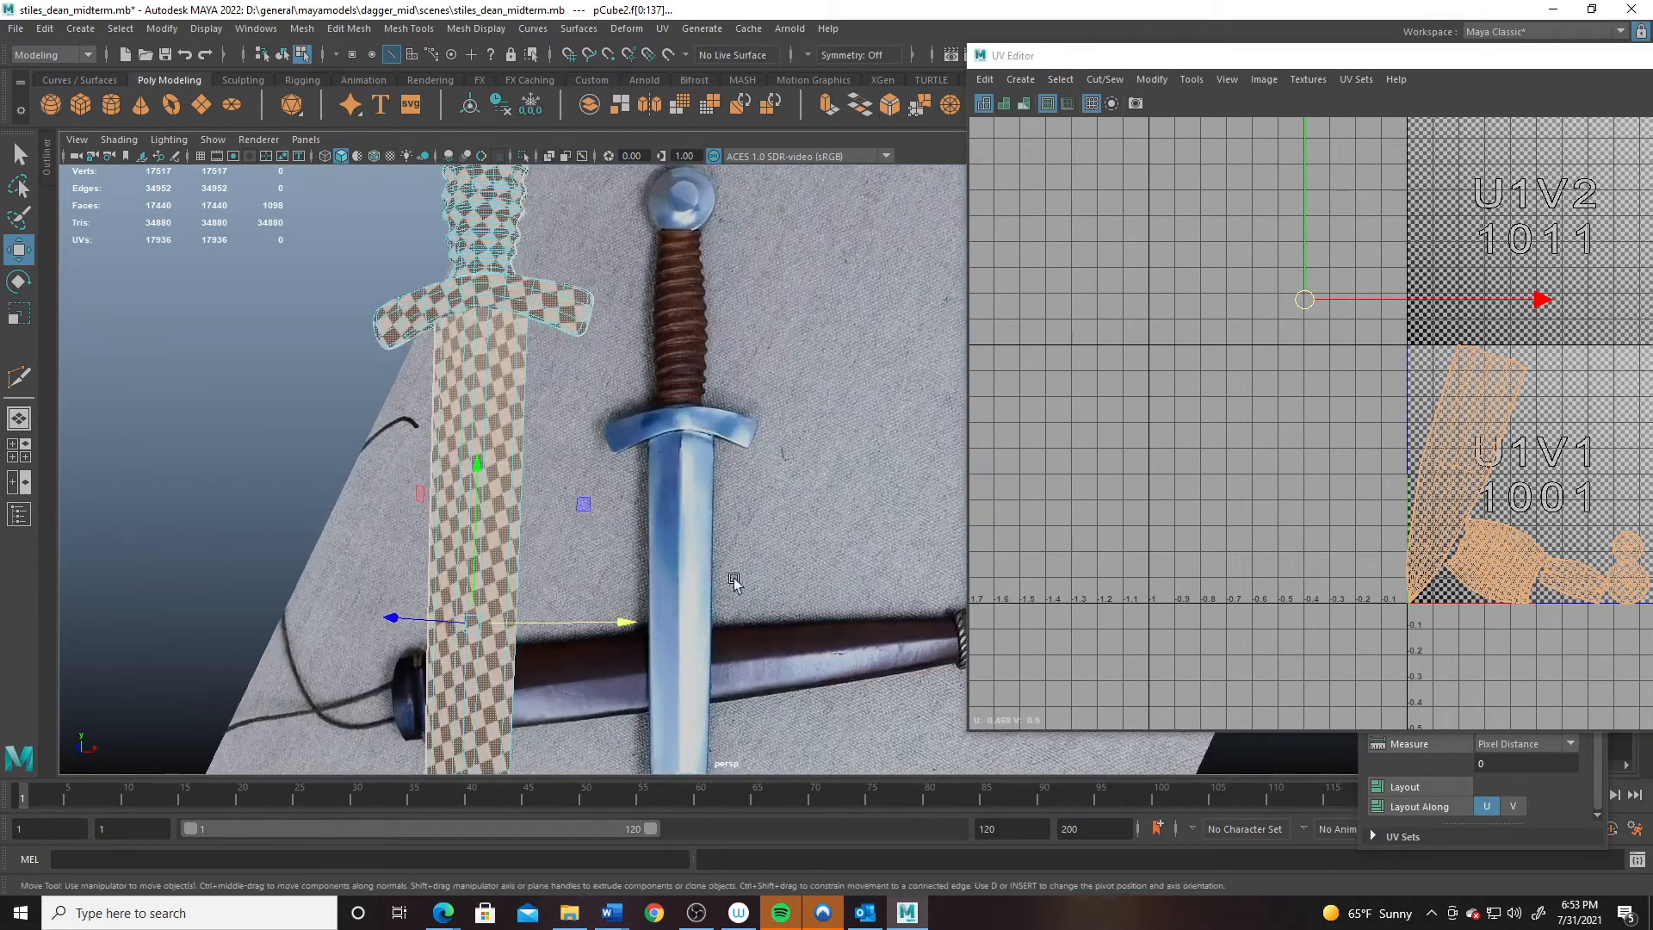
pyautogui.keyDown('alt'); pyautogui.moveTo(396, 376); pyautogui.dragTo(483, 450); pyautogui.keyUp('alt')
pyautogui.keyDown('alt'); pyautogui.moveTo(521, 362); pyautogui.dragTo(456, 468, button='middle'); pyautogui.keyUp('alt')
pyautogui.keyDown('alt'); pyautogui.moveTo(578, 352); pyautogui.dragTo(589, 389, button='middle'); pyautogui.keyUp('alt')
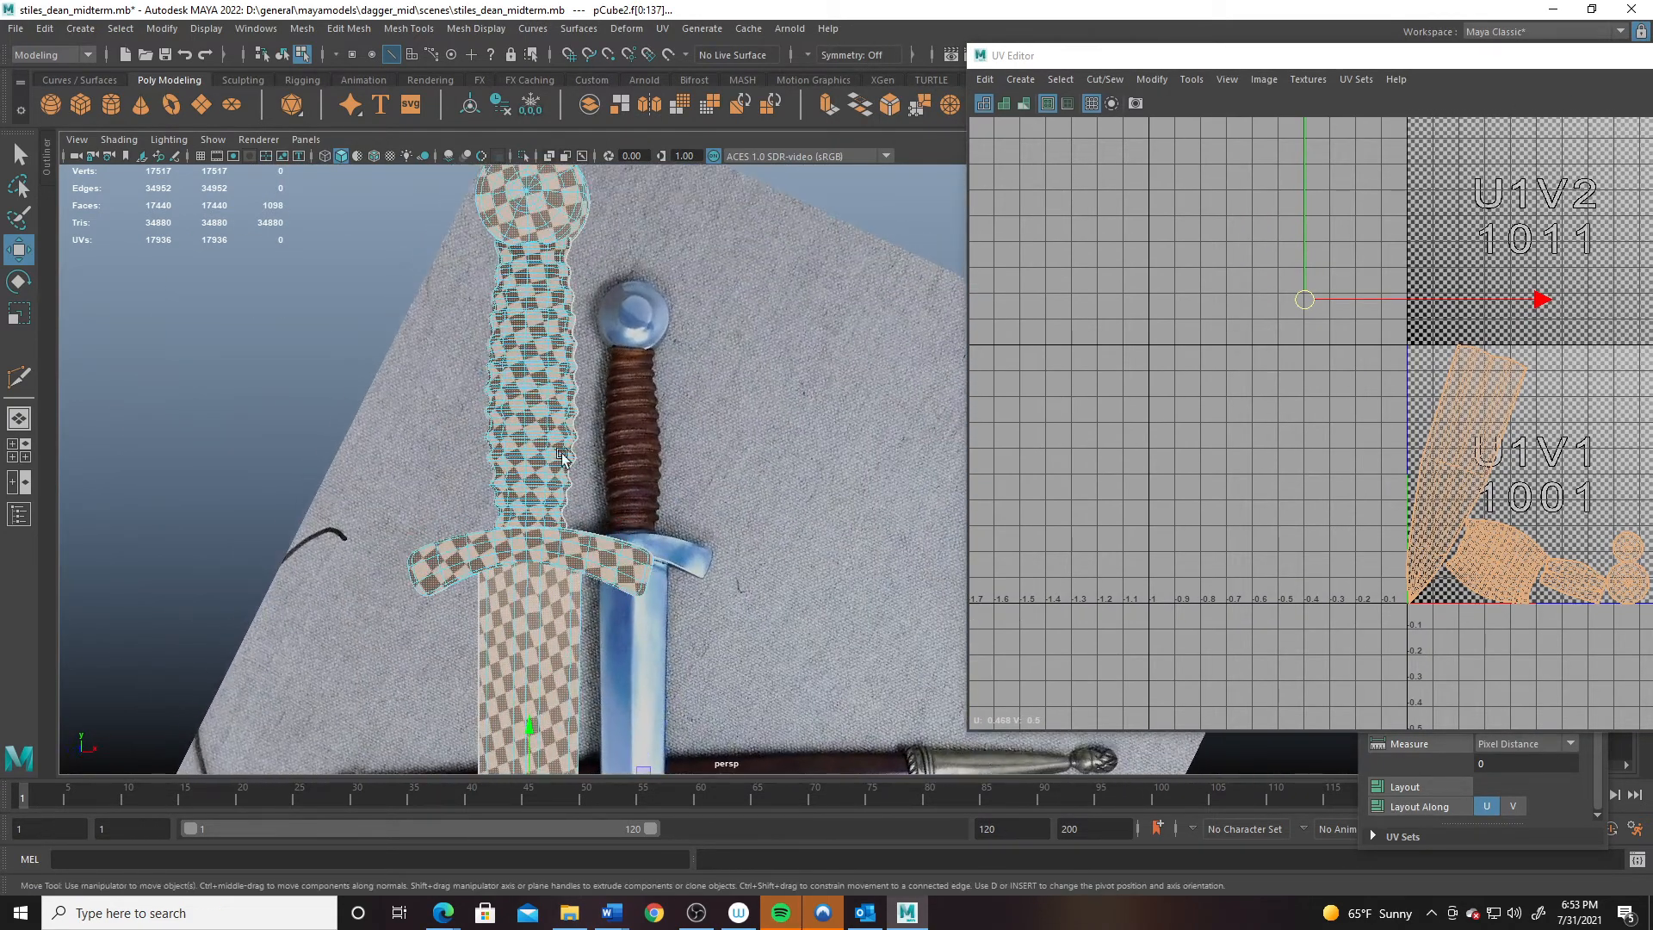
pyautogui.keyDown('alt'); pyautogui.moveTo(525, 500); pyautogui.dragTo(579, 508); pyautogui.keyUp('alt')
pyautogui.keyDown('alt'); pyautogui.moveTo(670, 392); pyautogui.dragTo(579, 590, button='middle'); pyautogui.keyUp('alt')
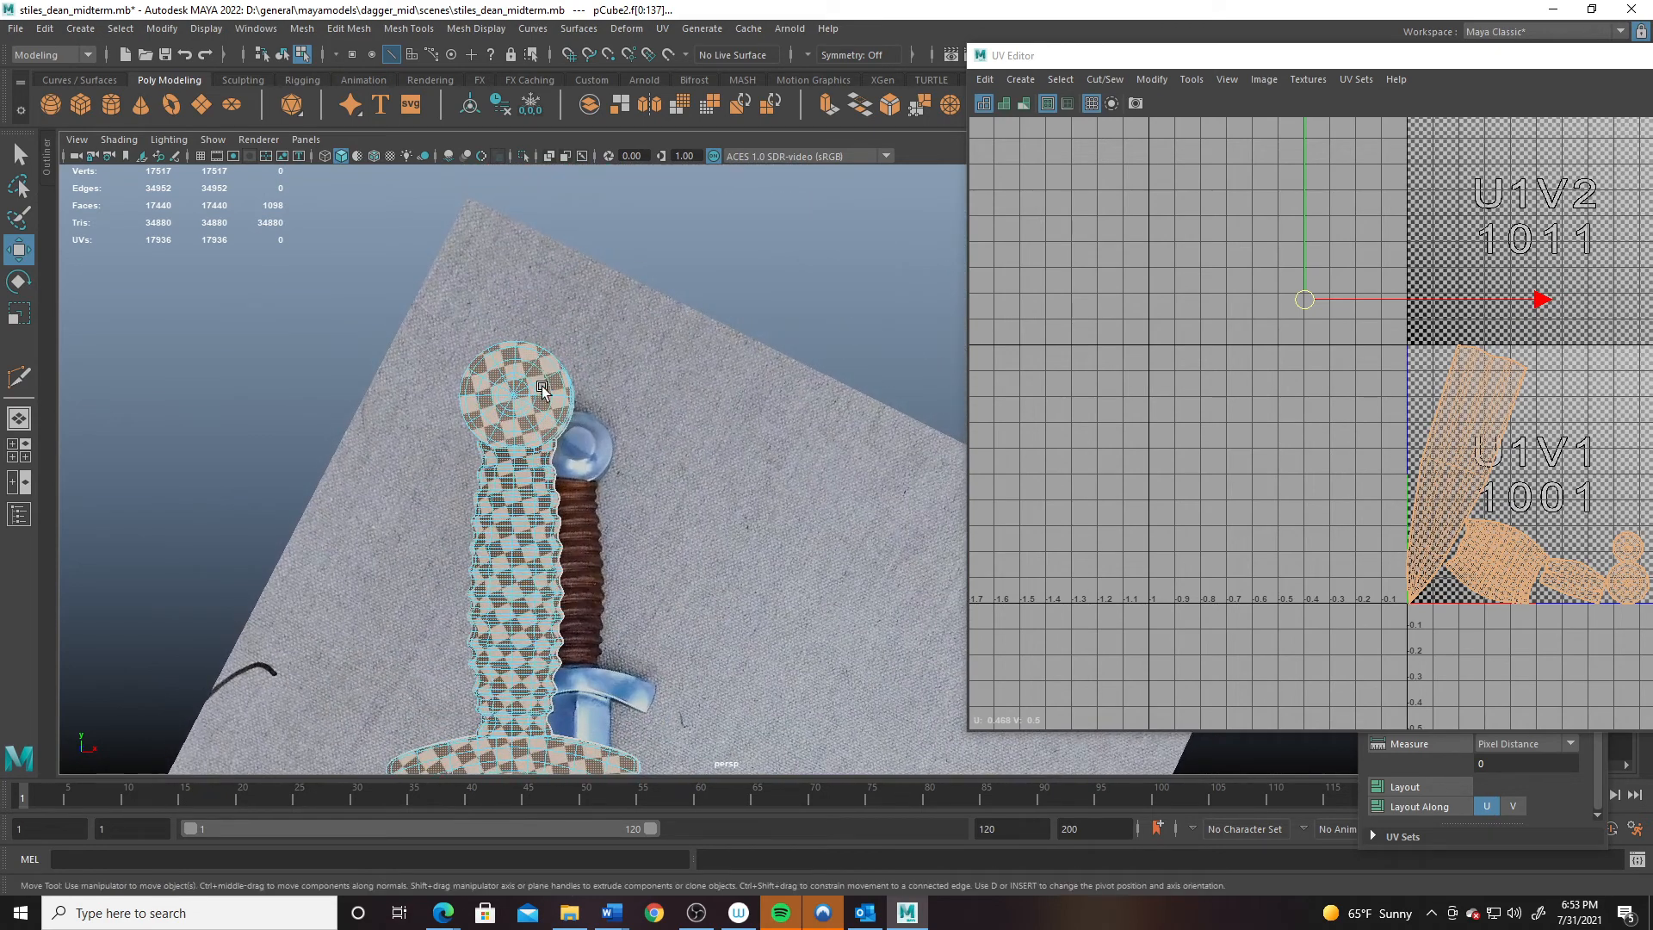
pyautogui.keyDown('alt'); pyautogui.moveTo(537, 448); pyautogui.dragTo(554, 365, button='middle'); pyautogui.keyUp('alt')
pyautogui.keyDown('alt'); pyautogui.moveTo(699, 601); pyautogui.dragTo(583, 584, button='right'); pyautogui.keyUp('alt')
pyautogui.keyDown('alt'); pyautogui.moveTo(583, 580); pyautogui.dragTo(583, 549, button='middle'); pyautogui.keyUp('alt')
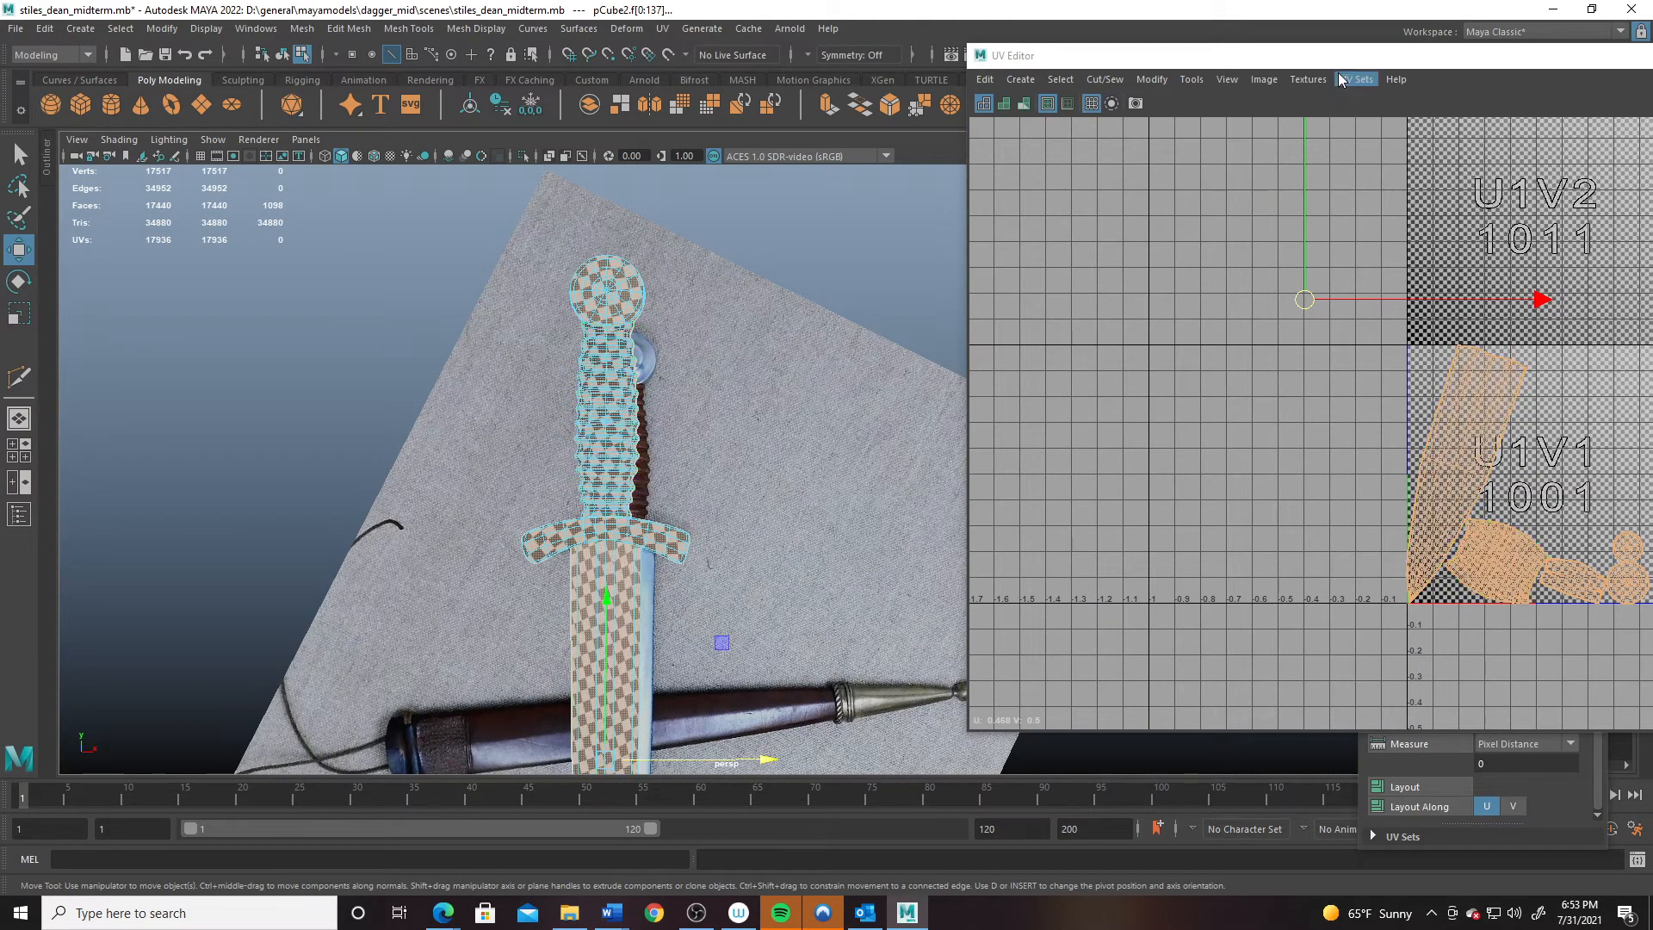
# - Move the pommel's UV shell slightly up from the bottom edge of the 0 to 1 UV space
pyautogui.moveTo(1349, 57); pyautogui.dragTo(1114, 62)
pyautogui.click(1208, 446)
pyautogui.press('r')
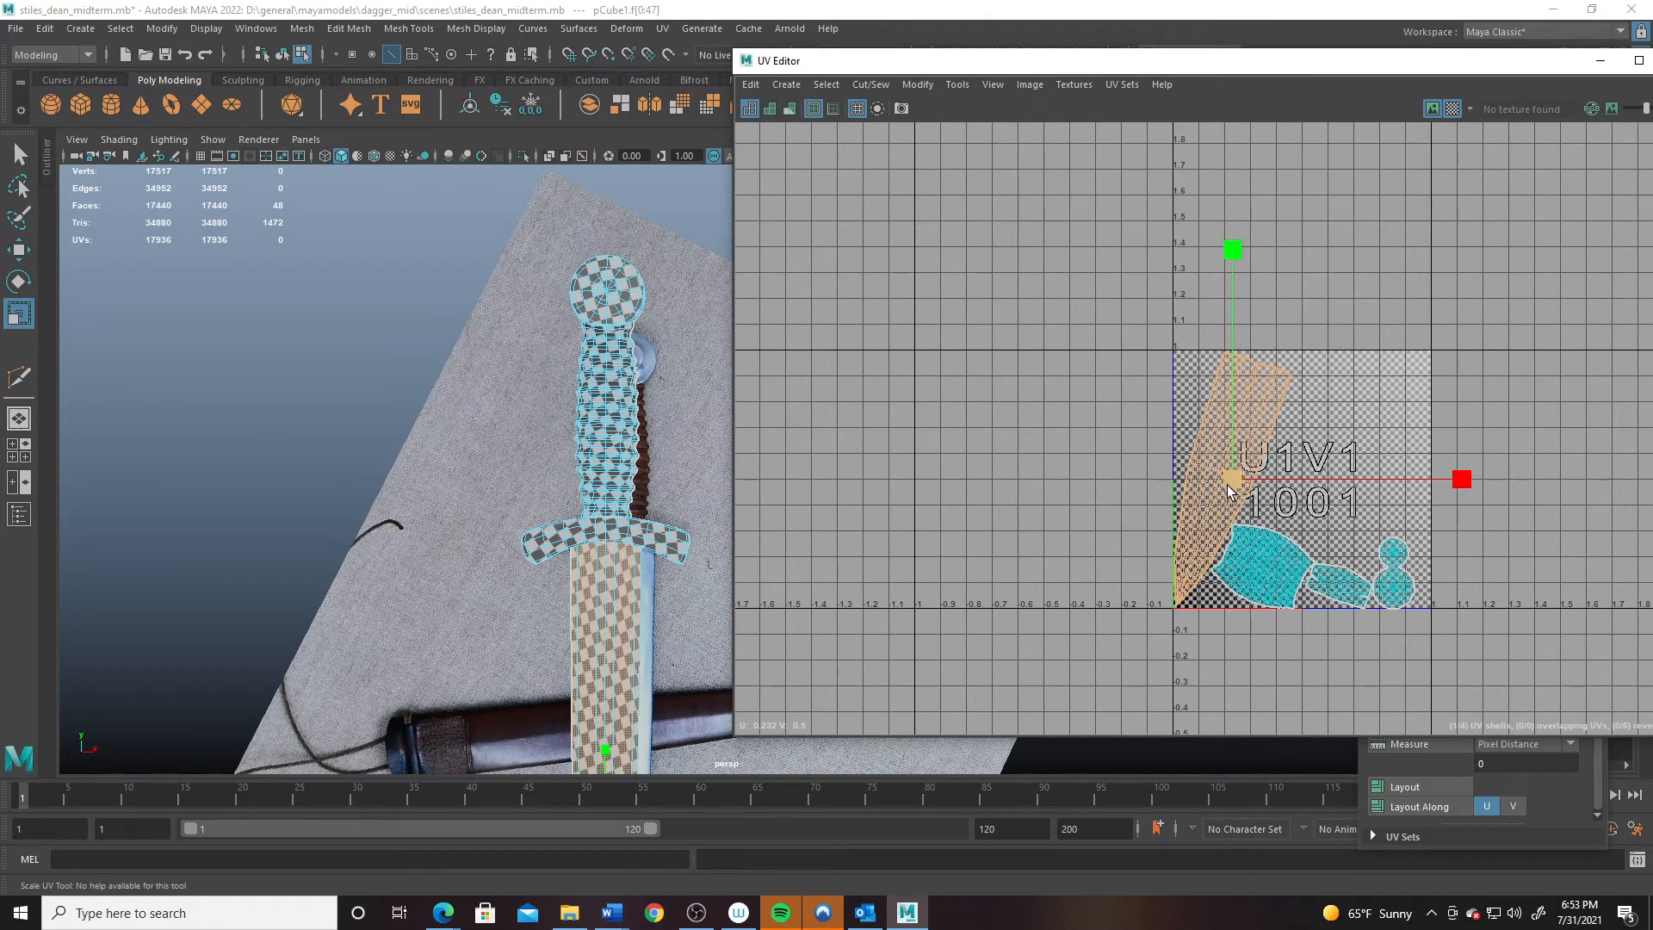
pyautogui.click(1398, 577)
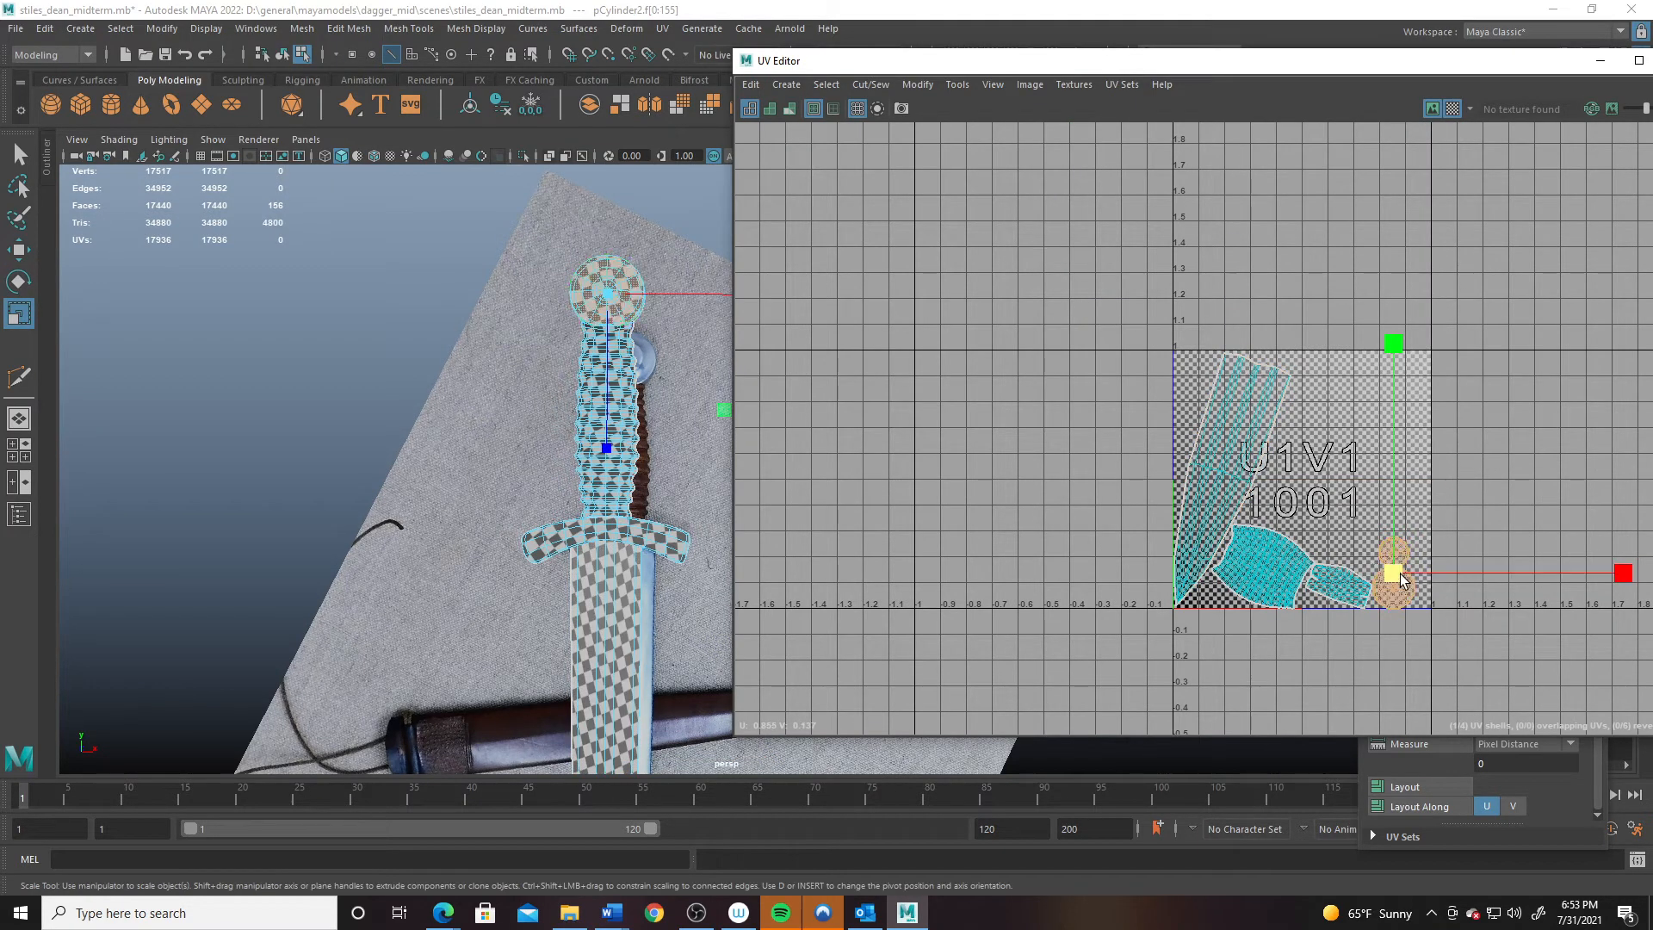
pyautogui.press('w')
pyautogui.moveTo(1392, 572); pyautogui.dragTo(1392, 539)
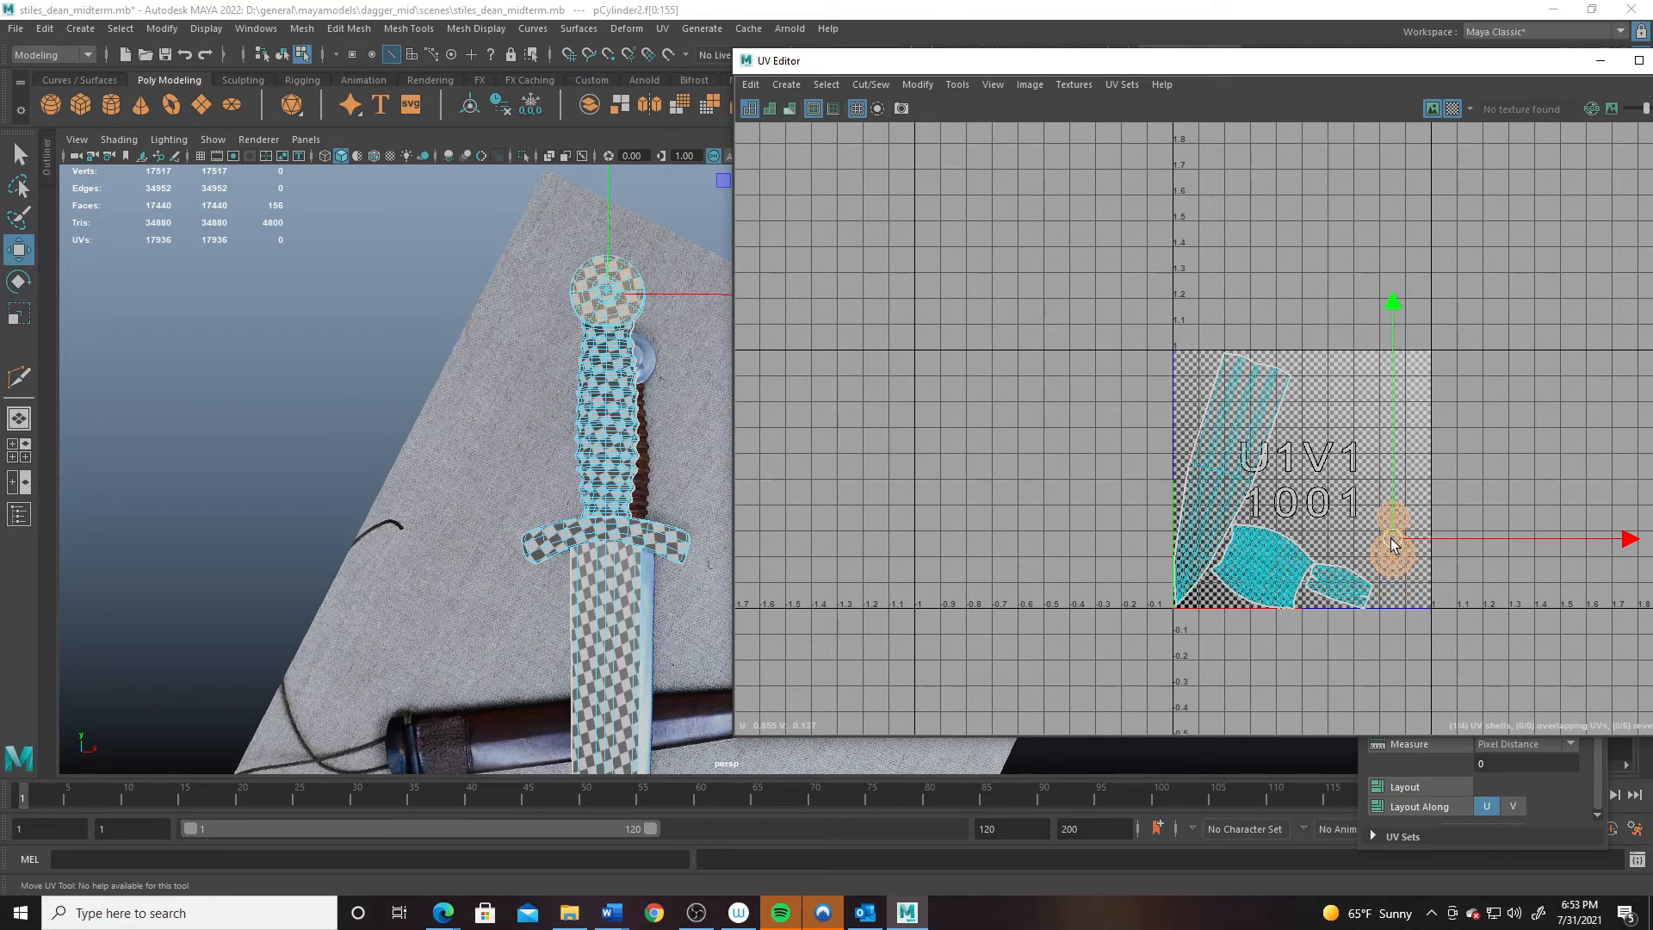
pyautogui.press('r')
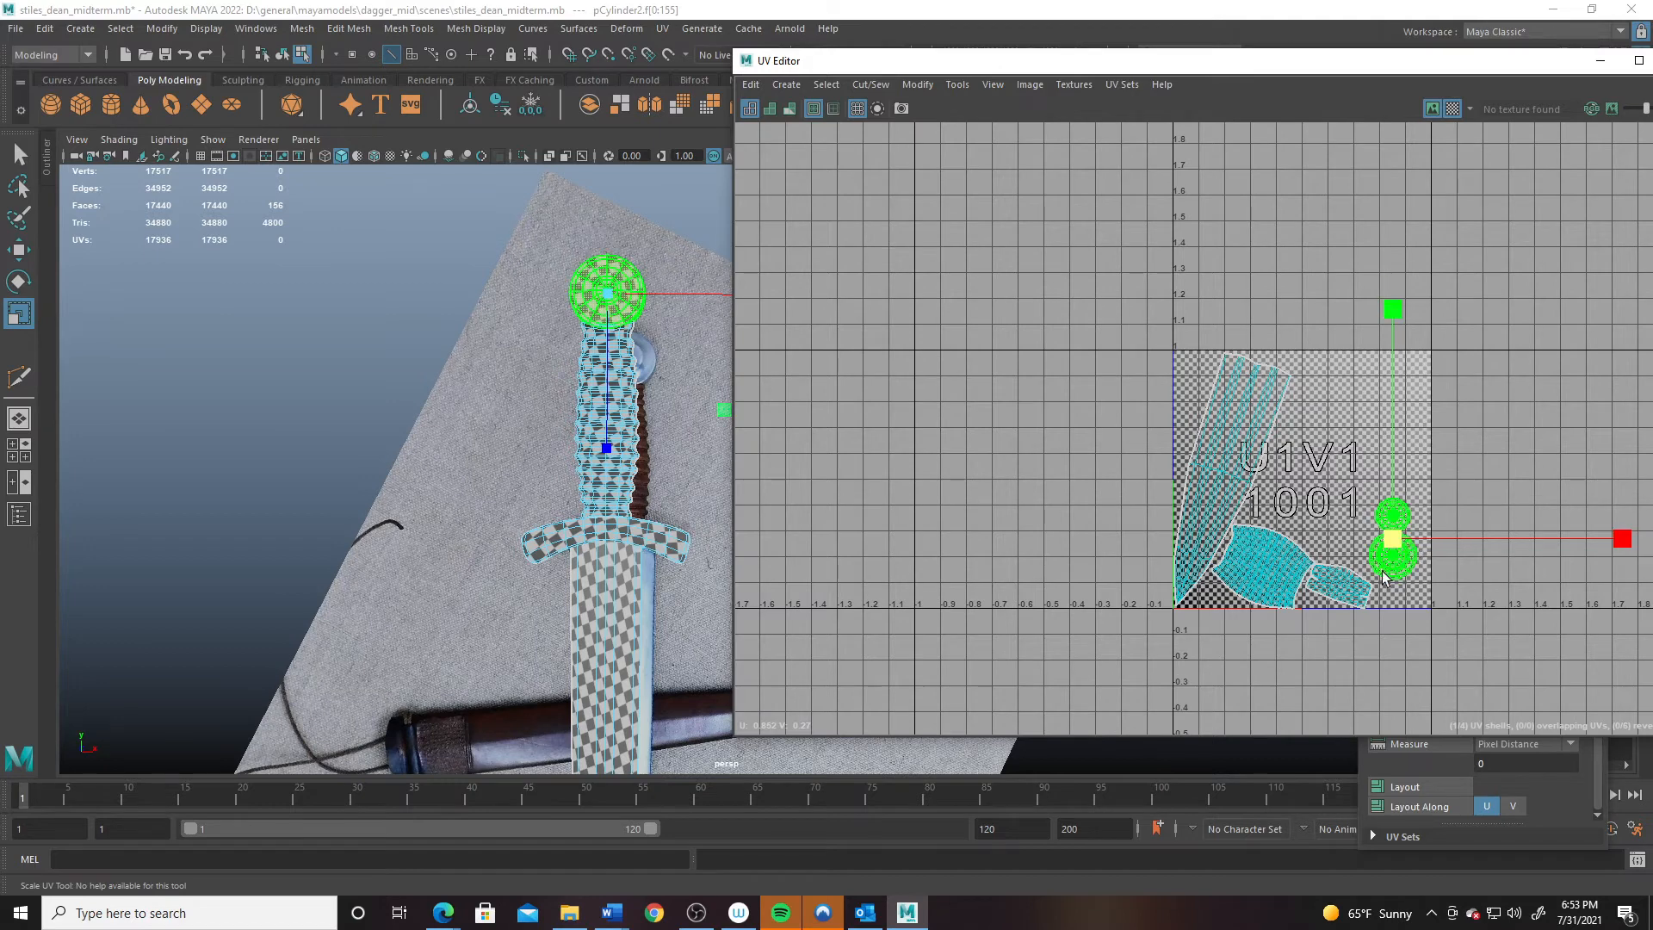
# - Move the crossguard's UV shell up above the pommel shell and rotate it to lie horizontally
pyautogui.click(1339, 600)
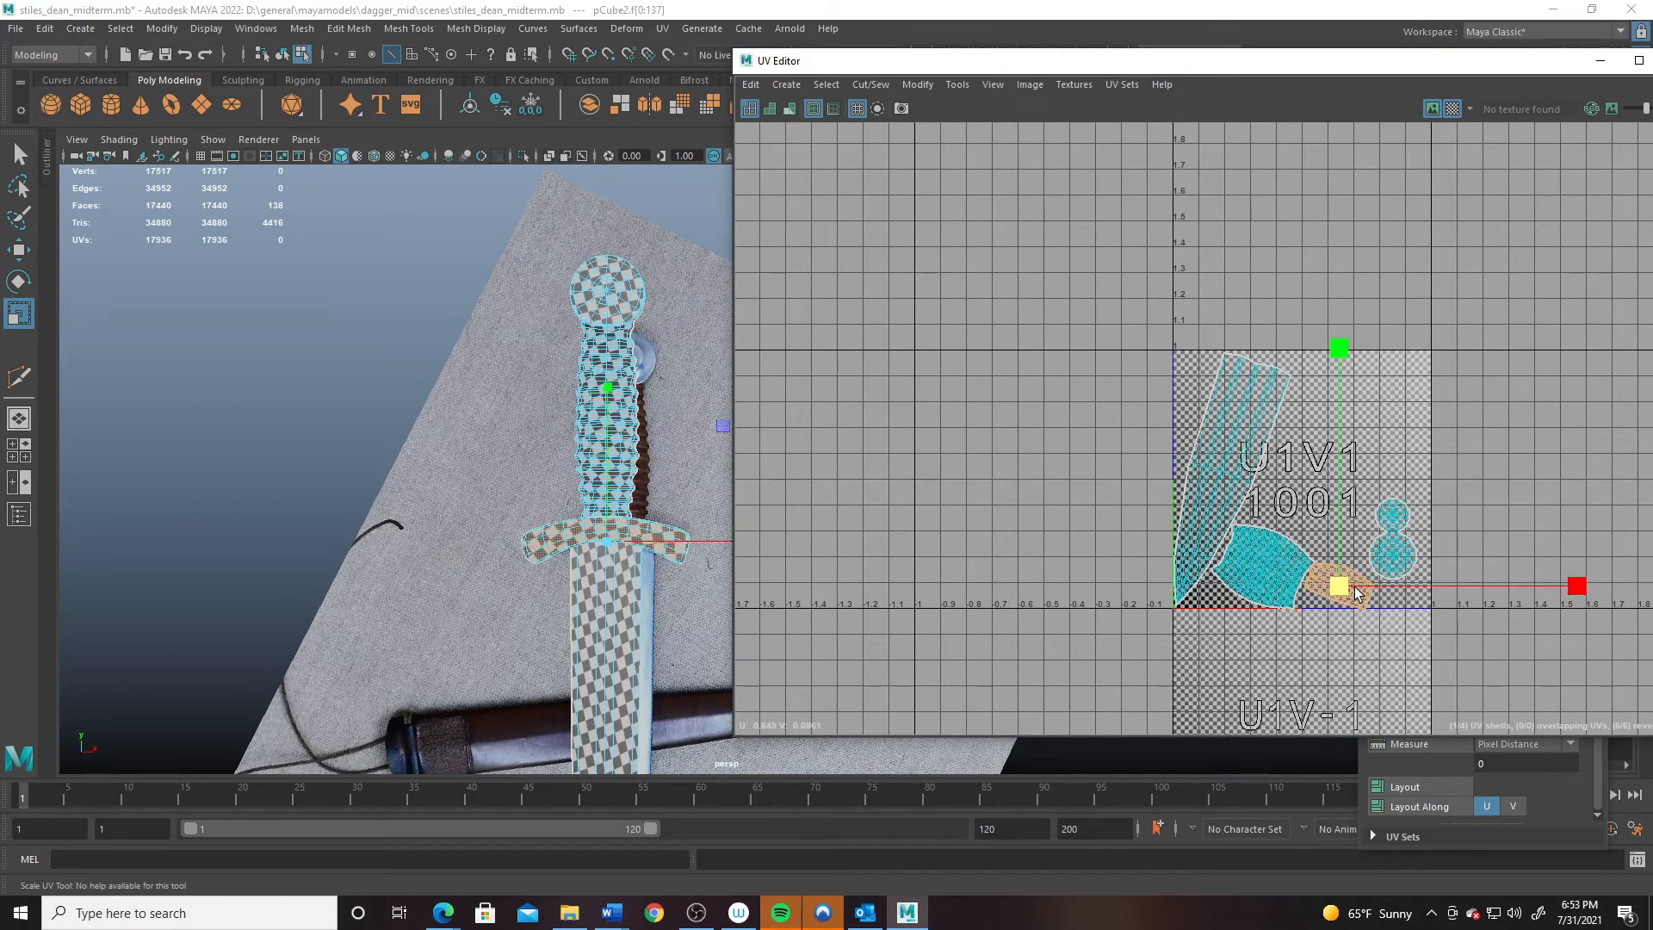
pyautogui.press('e')
pyautogui.press('w')
pyautogui.moveTo(1347, 586); pyautogui.dragTo(1336, 472)
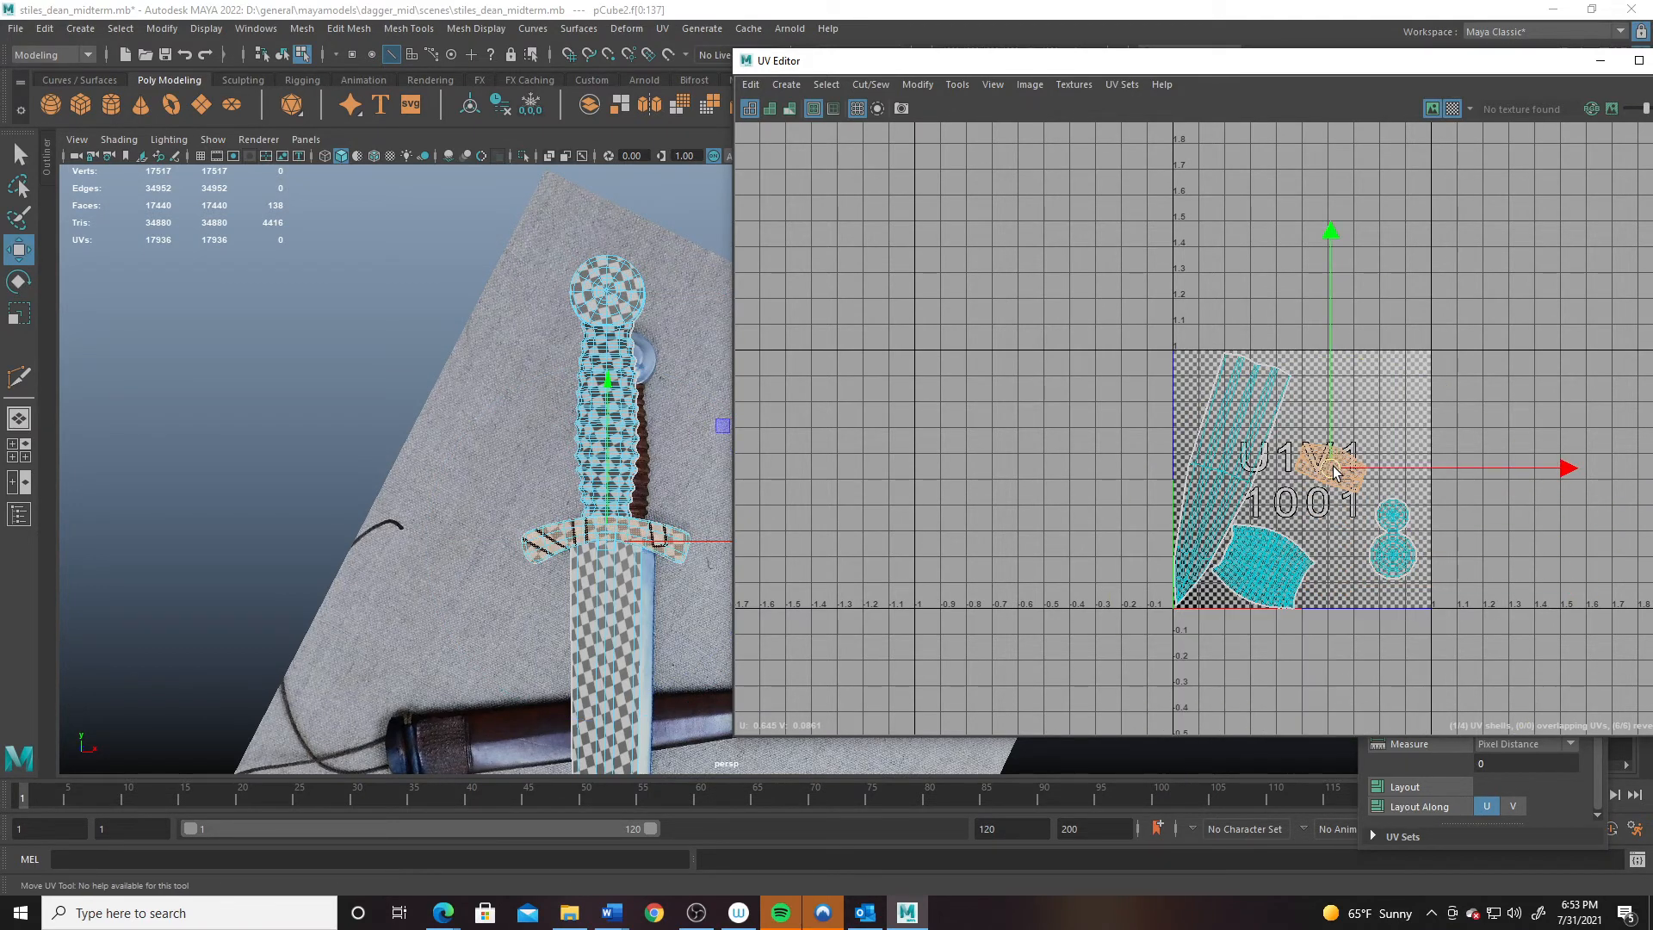
pyautogui.press('e')
pyautogui.moveTo(1382, 241); pyautogui.dragTo(1315, 230)
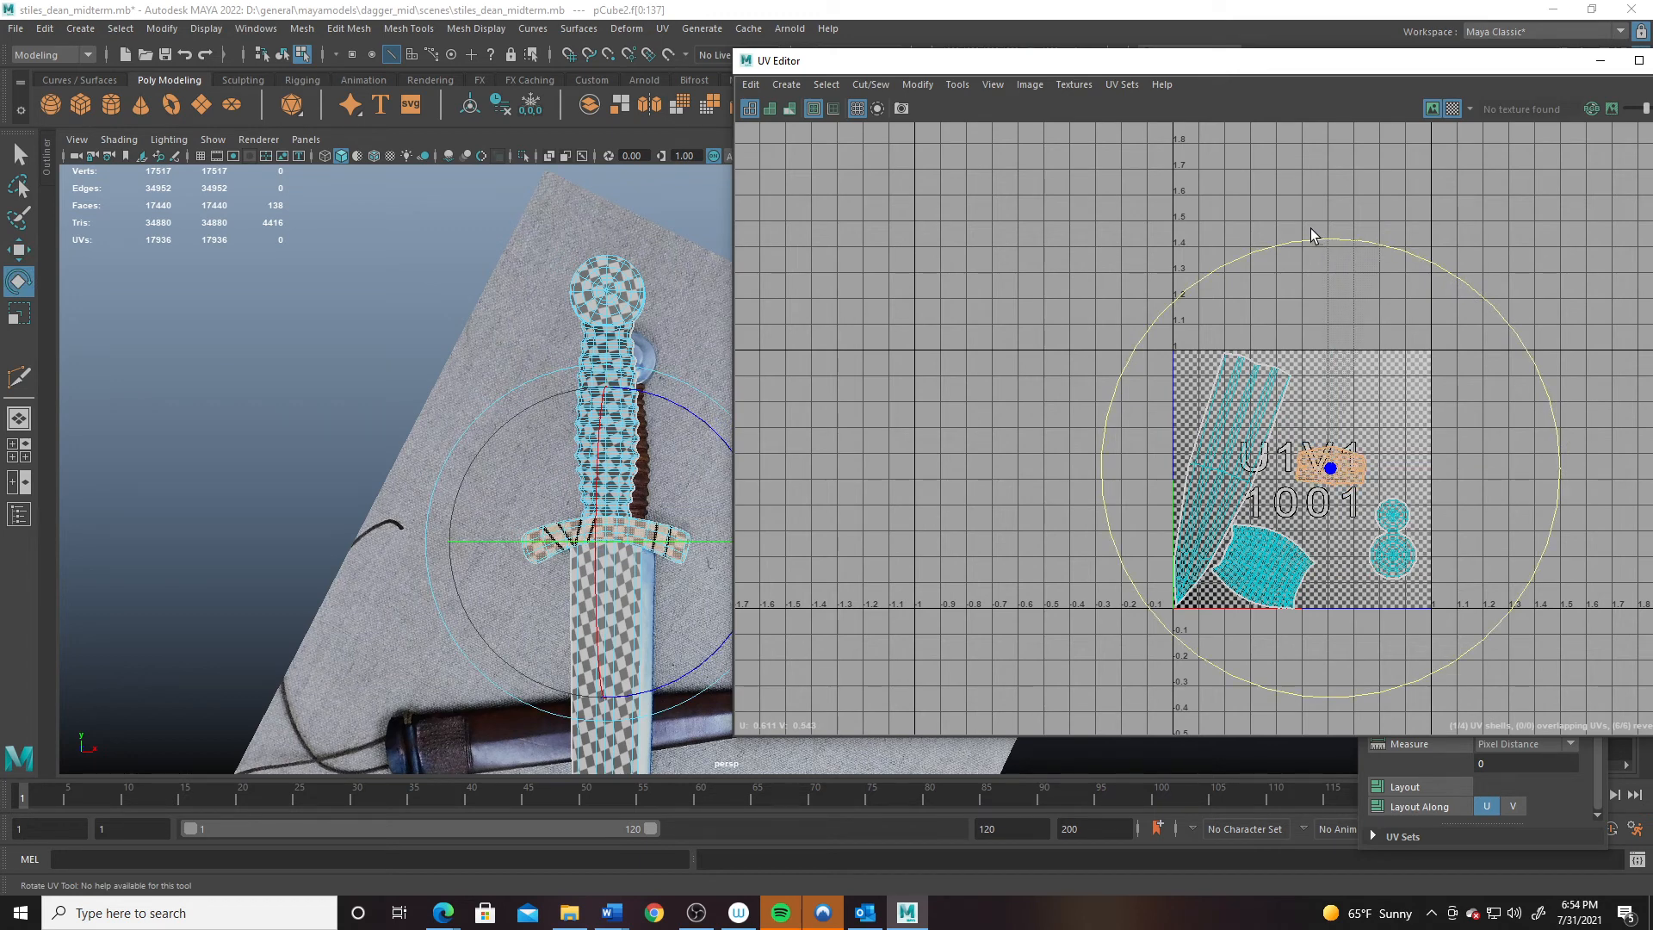
pyautogui.press('w')
pyautogui.moveTo(1331, 469); pyautogui.dragTo(1359, 461)
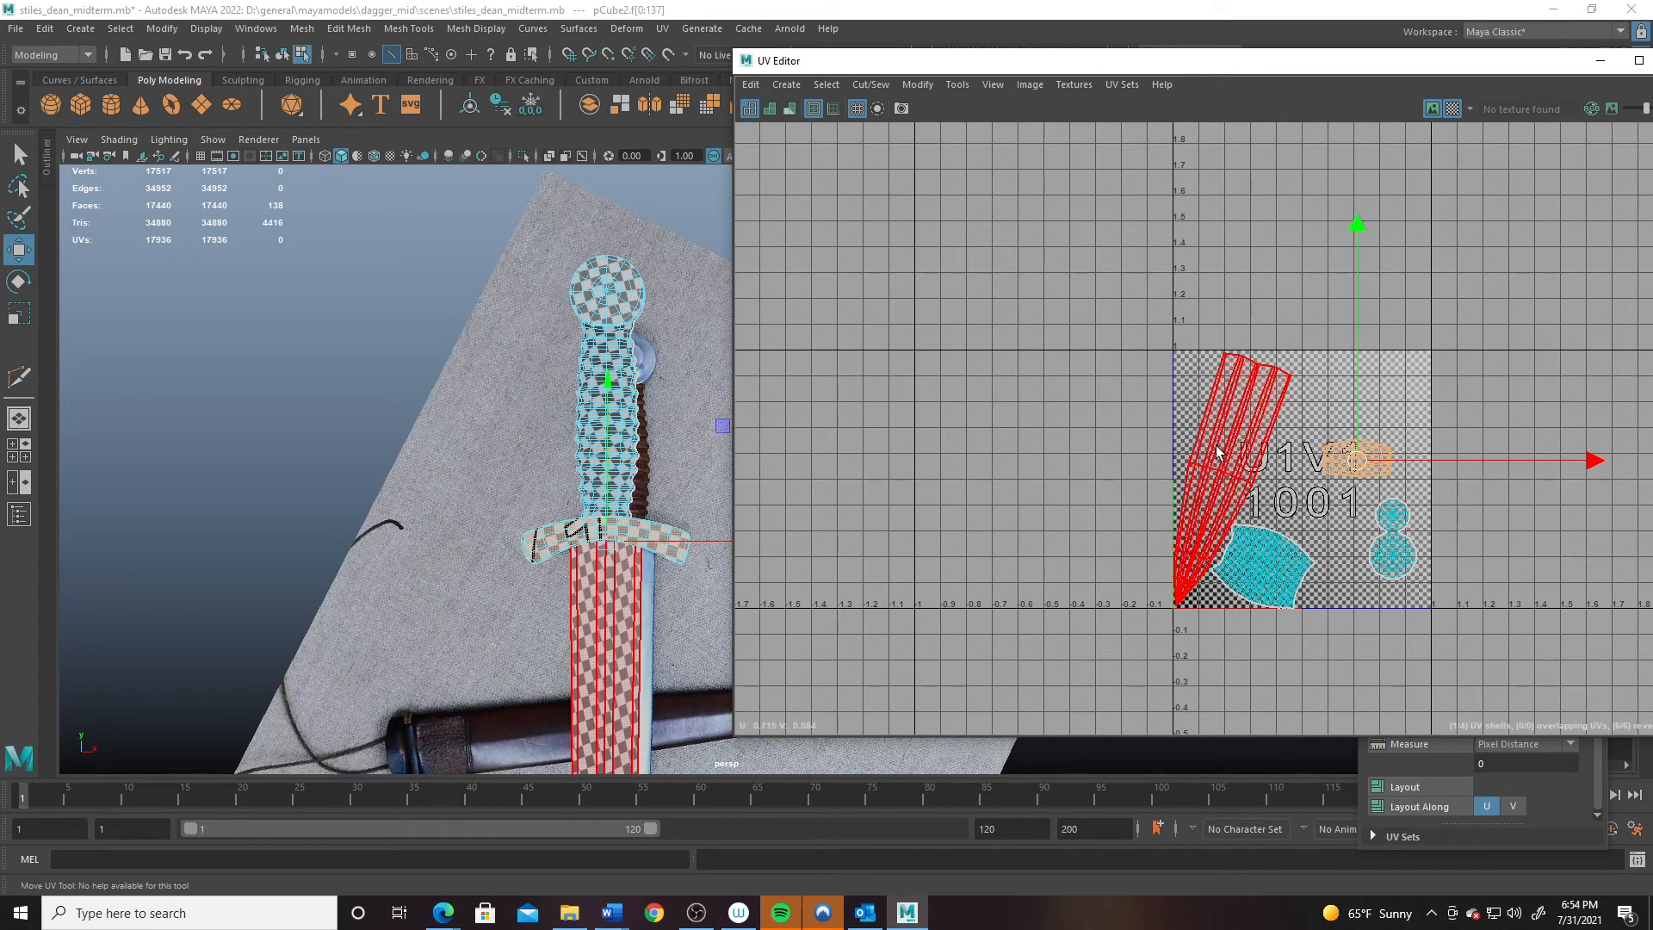
# - Rotate the blade's UV shell slightly more upright and nudge it within the left side of the UV tile
pyautogui.click(1217, 452)
pyautogui.press('e')
pyautogui.moveTo(1221, 246); pyautogui.dragTo(1185, 245)
pyautogui.press('w')
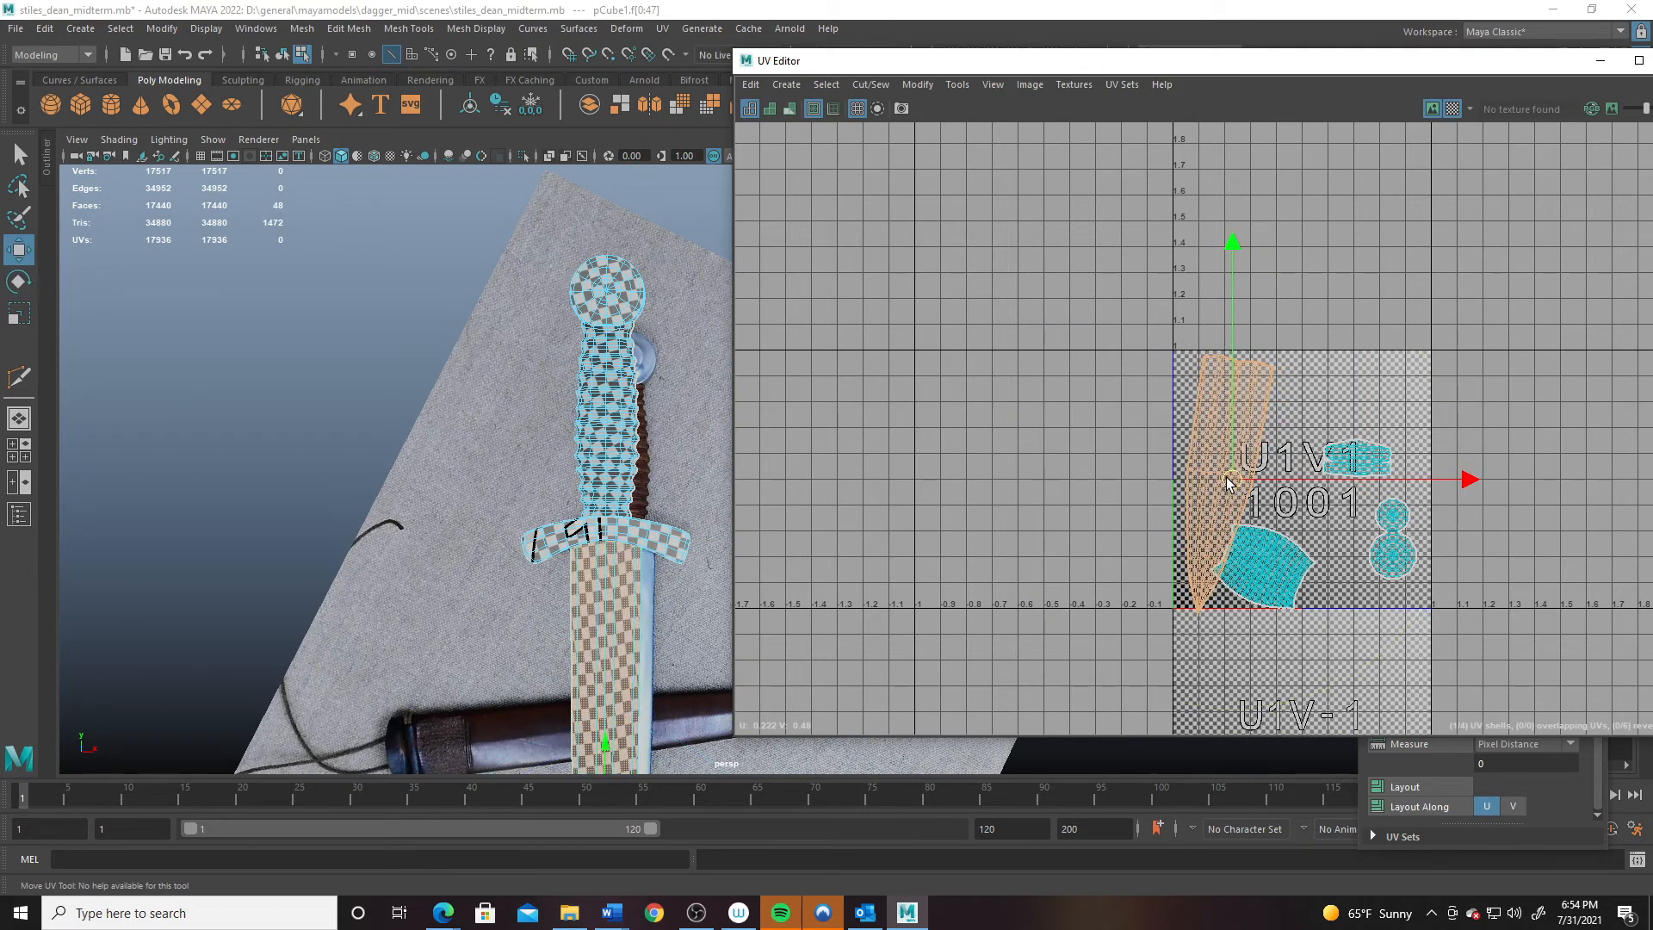
pyautogui.moveTo(1227, 483); pyautogui.dragTo(1227, 480)
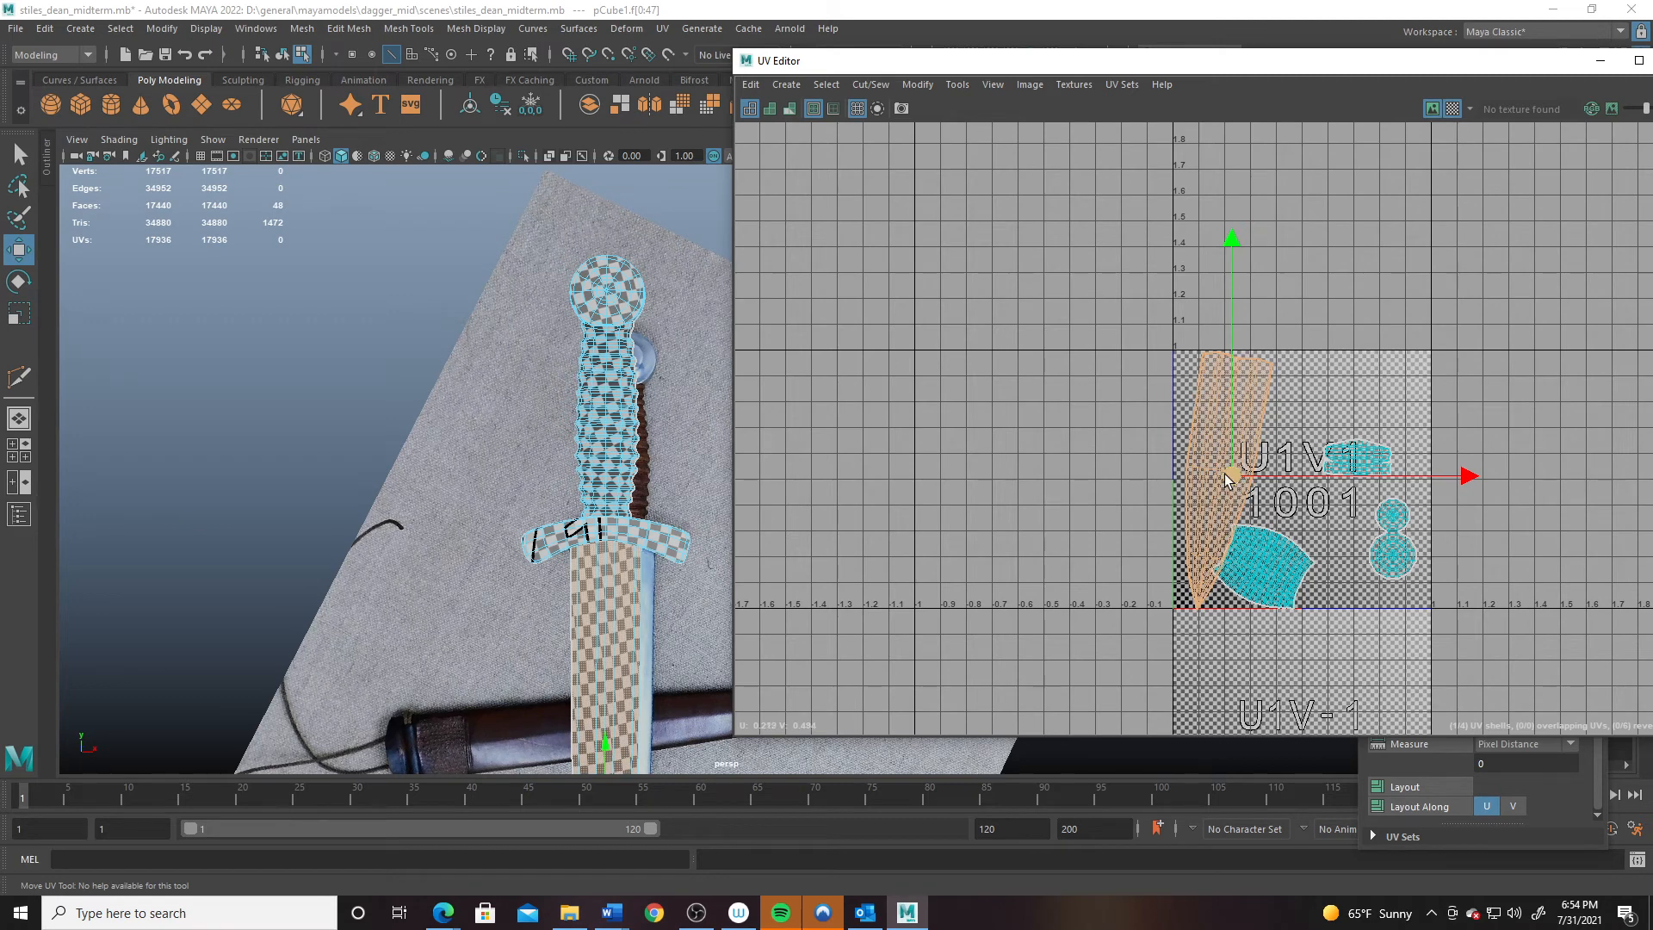
pyautogui.press('e')
pyautogui.moveTo(1268, 250); pyautogui.dragTo(1290, 257)
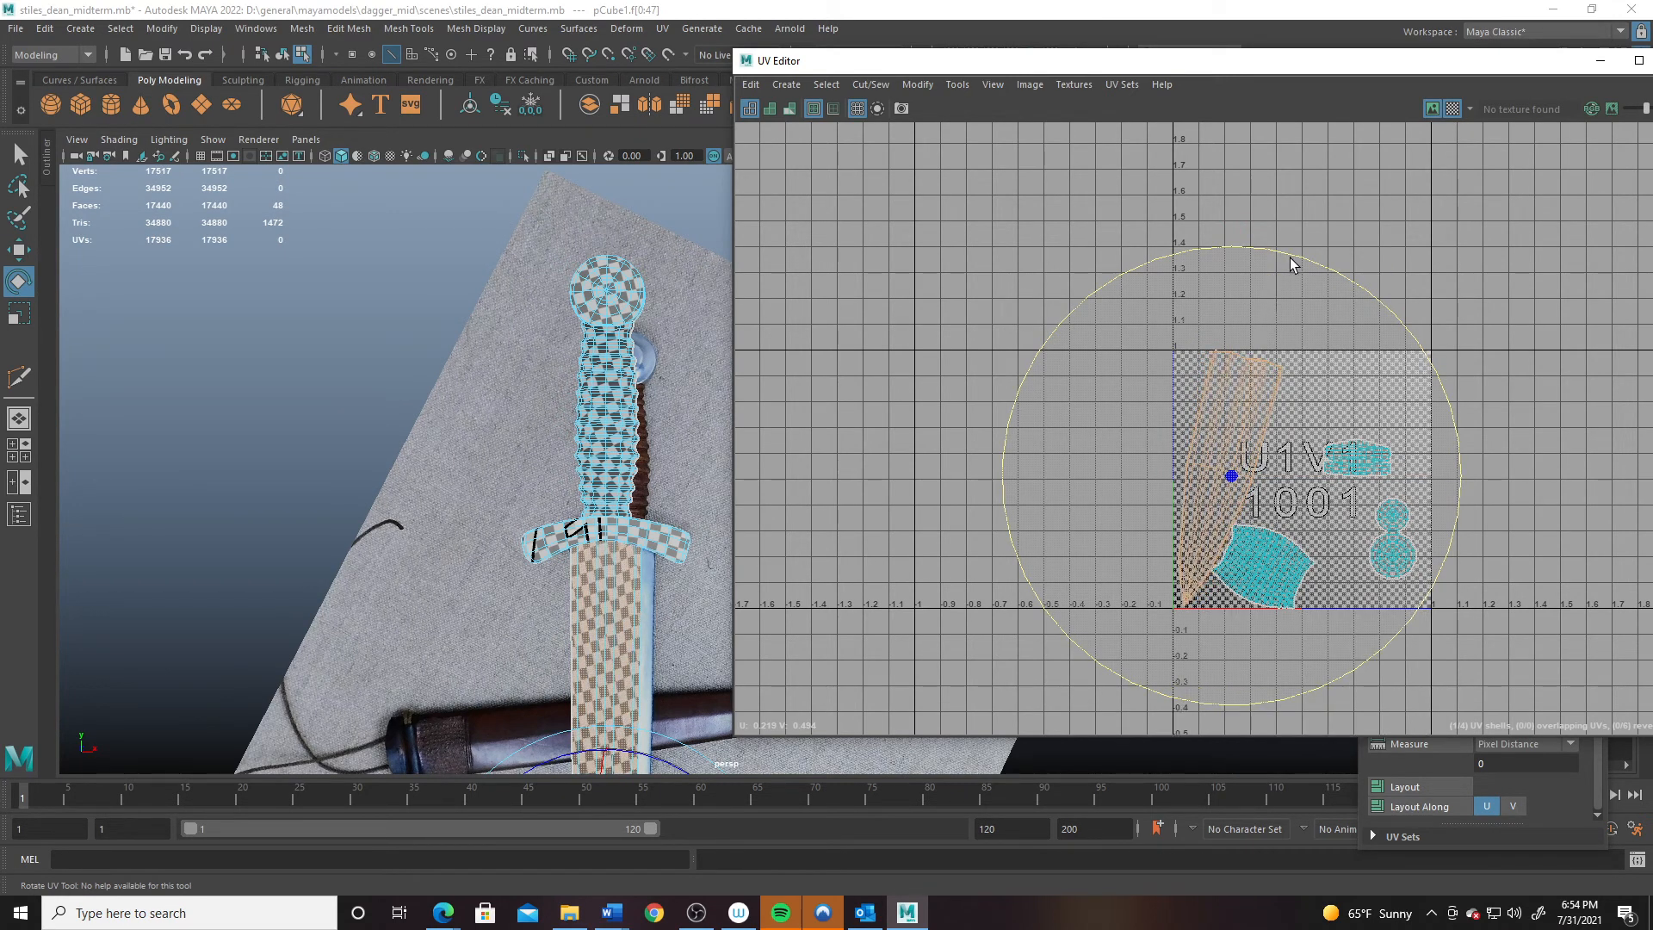
# - Rotate the grip's UV shell upright and move it between the blade and pommel shells
pyautogui.click(1262, 554)
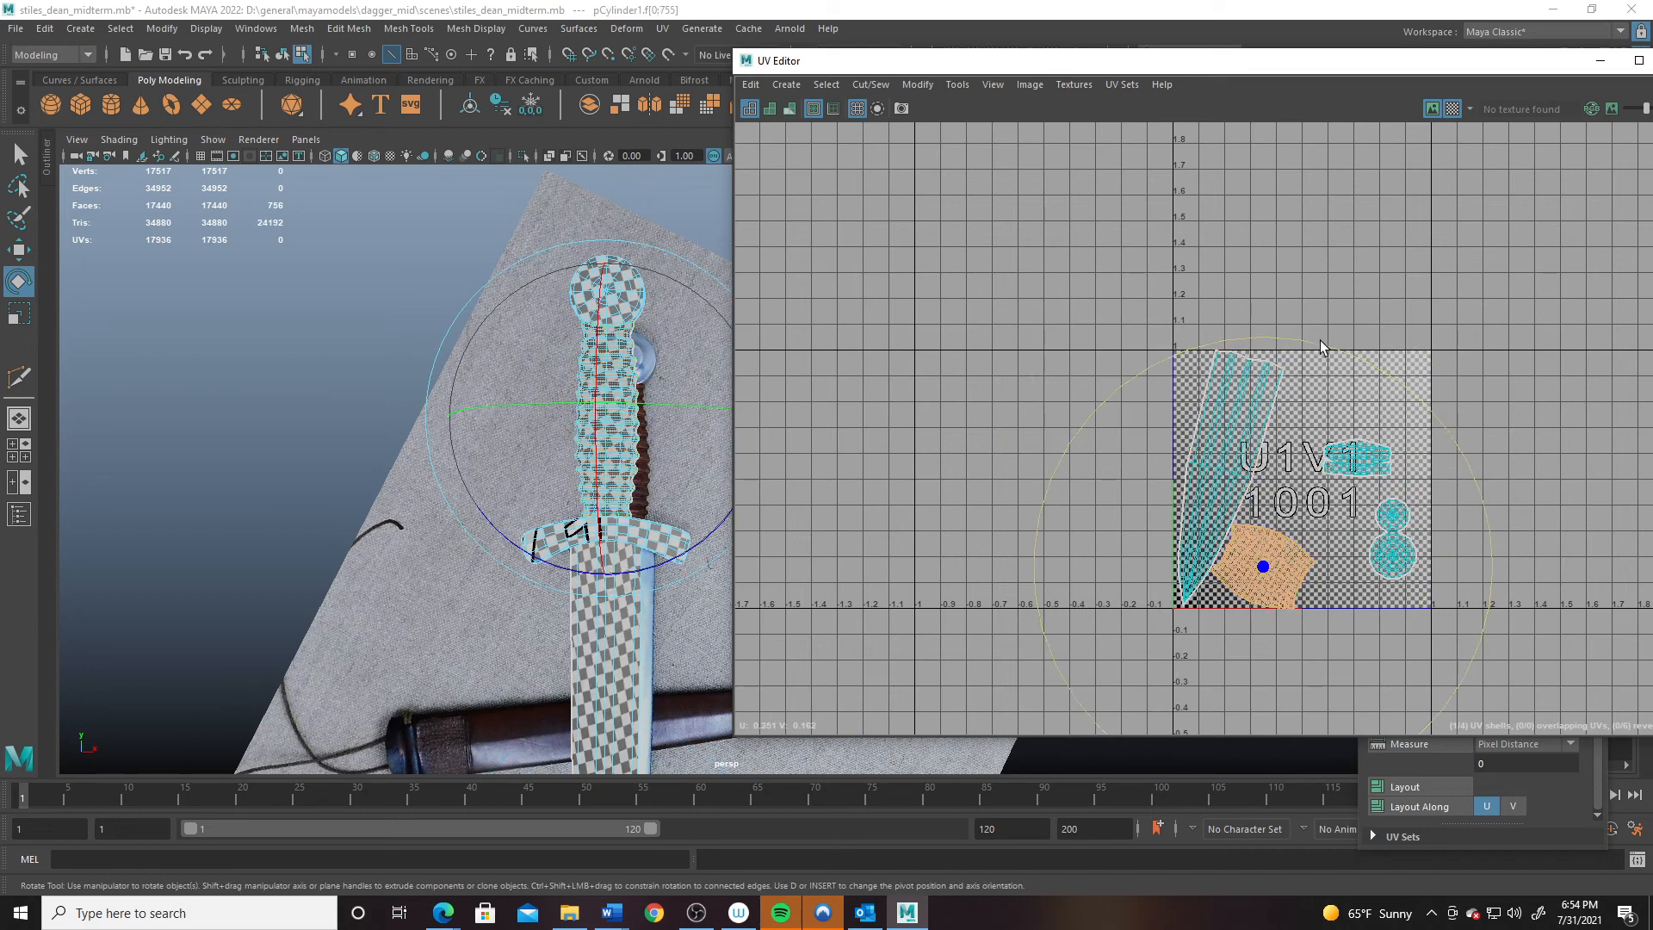
pyautogui.moveTo(1323, 346); pyautogui.dragTo(1449, 522)
pyautogui.press('w')
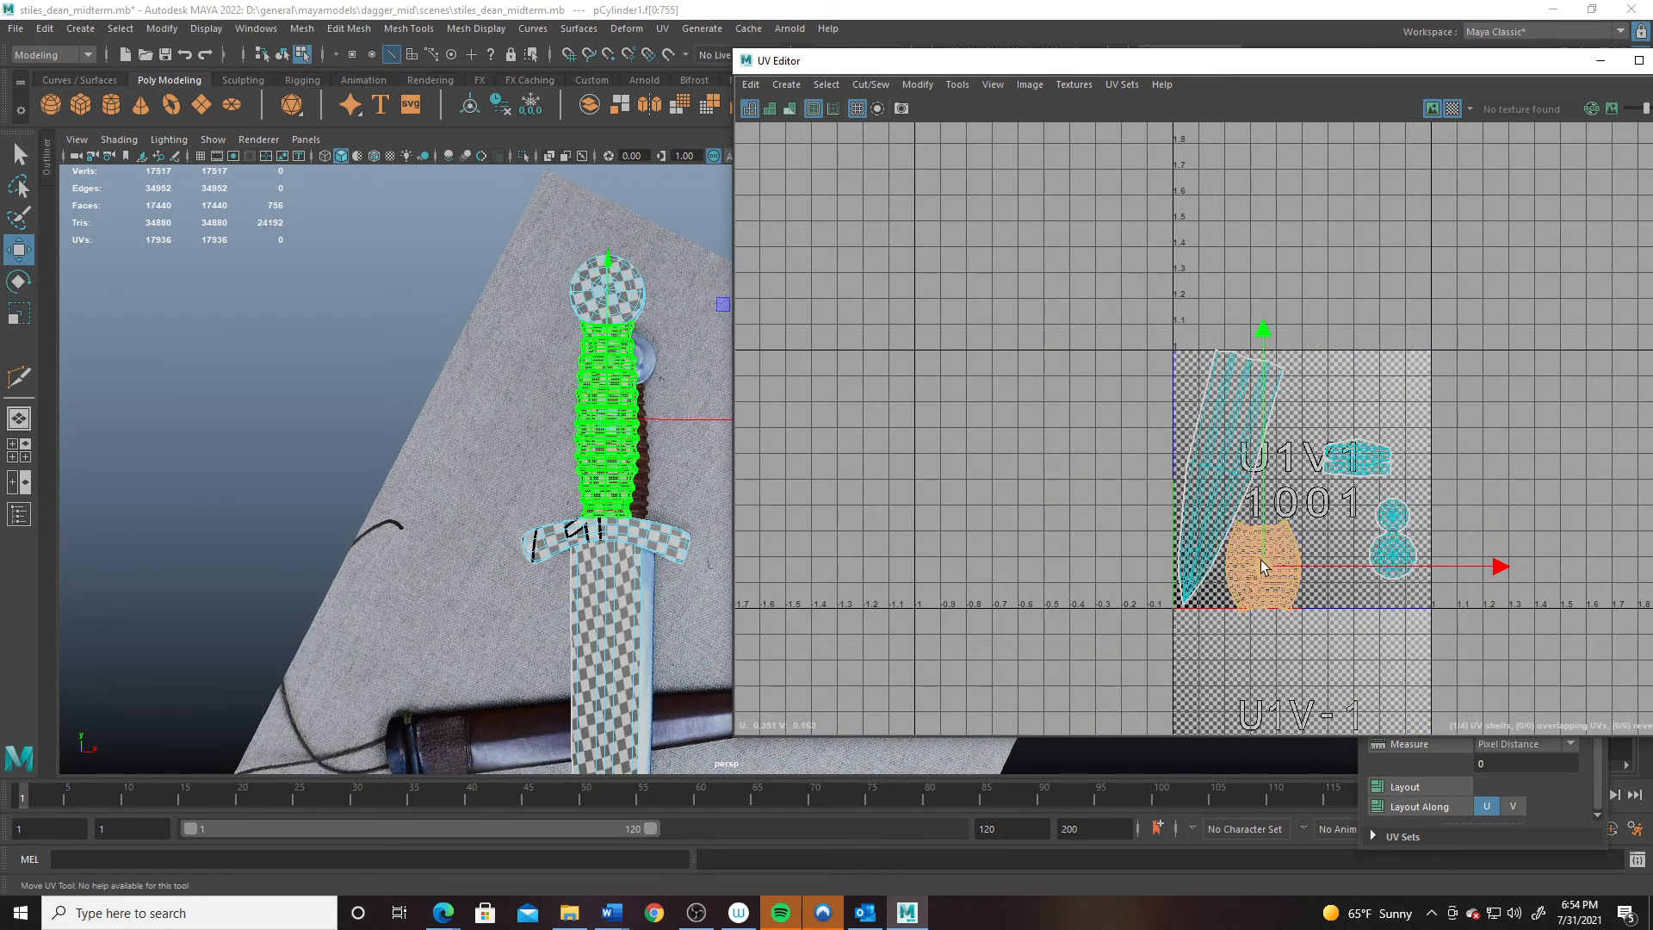
pyautogui.moveTo(1261, 560); pyautogui.dragTo(1302, 533)
pyautogui.press('e')
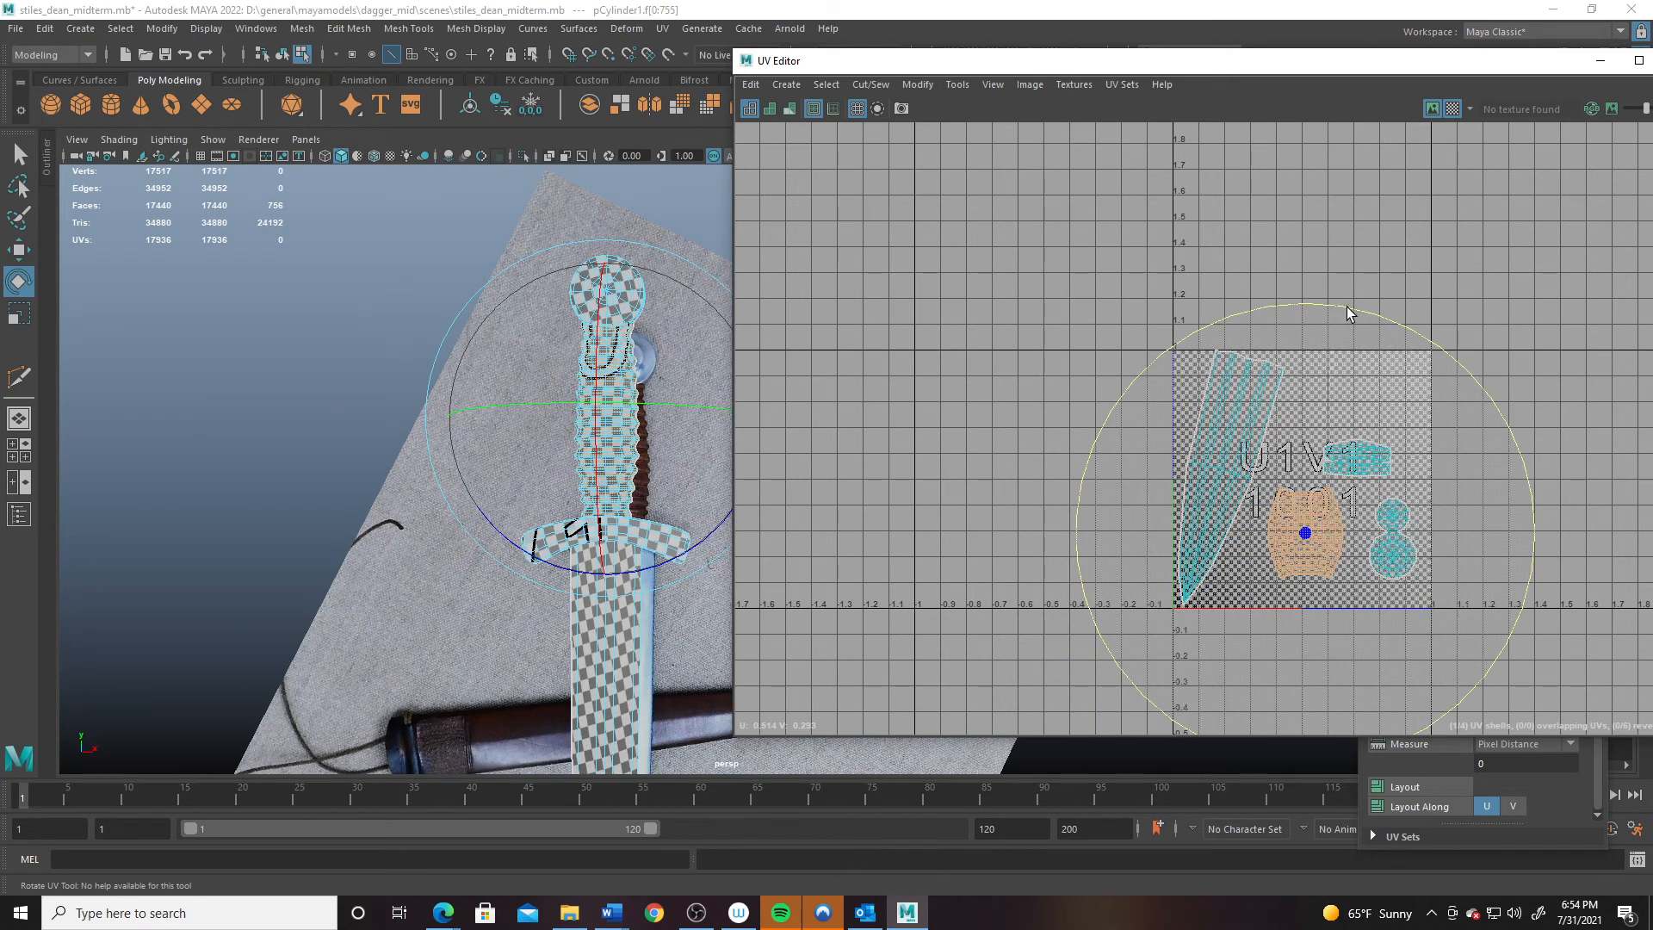
pyautogui.press('q')
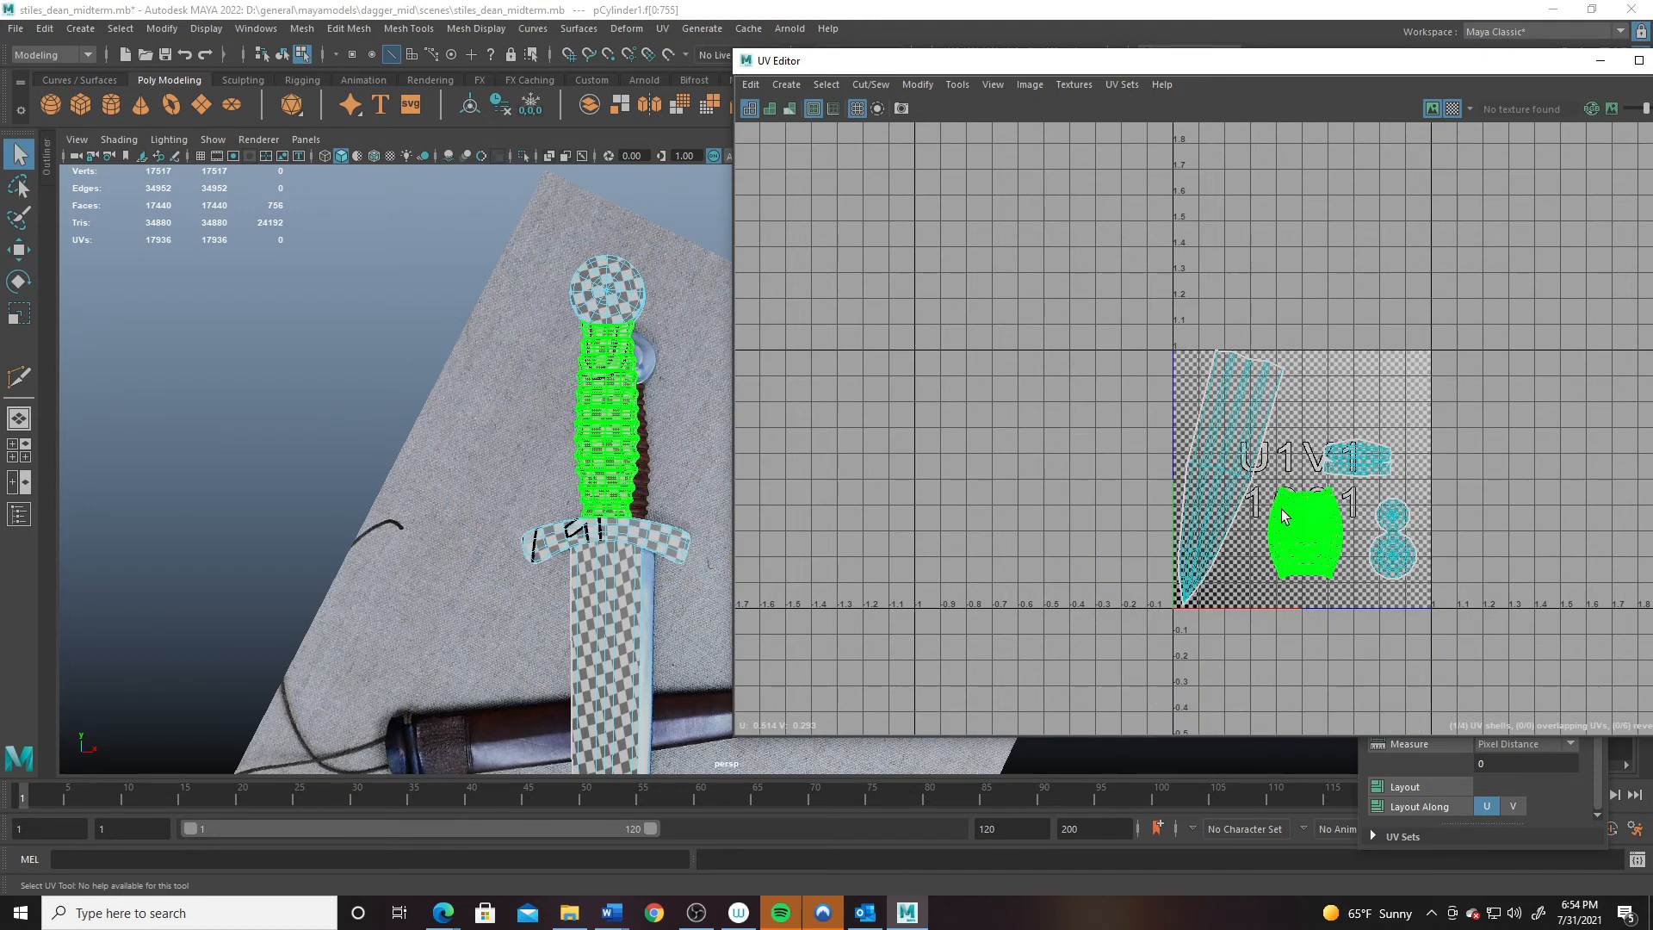
# - Check the checker pattern on the model and scale the crossguard's UV shell up slightly
pyautogui.keyDown('alt'); pyautogui.moveTo(661, 575); pyautogui.dragTo(569, 468); pyautogui.keyUp('alt')
pyautogui.keyDown('alt'); pyautogui.moveTo(569, 467); pyautogui.dragTo(590, 533, button='middle'); pyautogui.keyUp('alt')
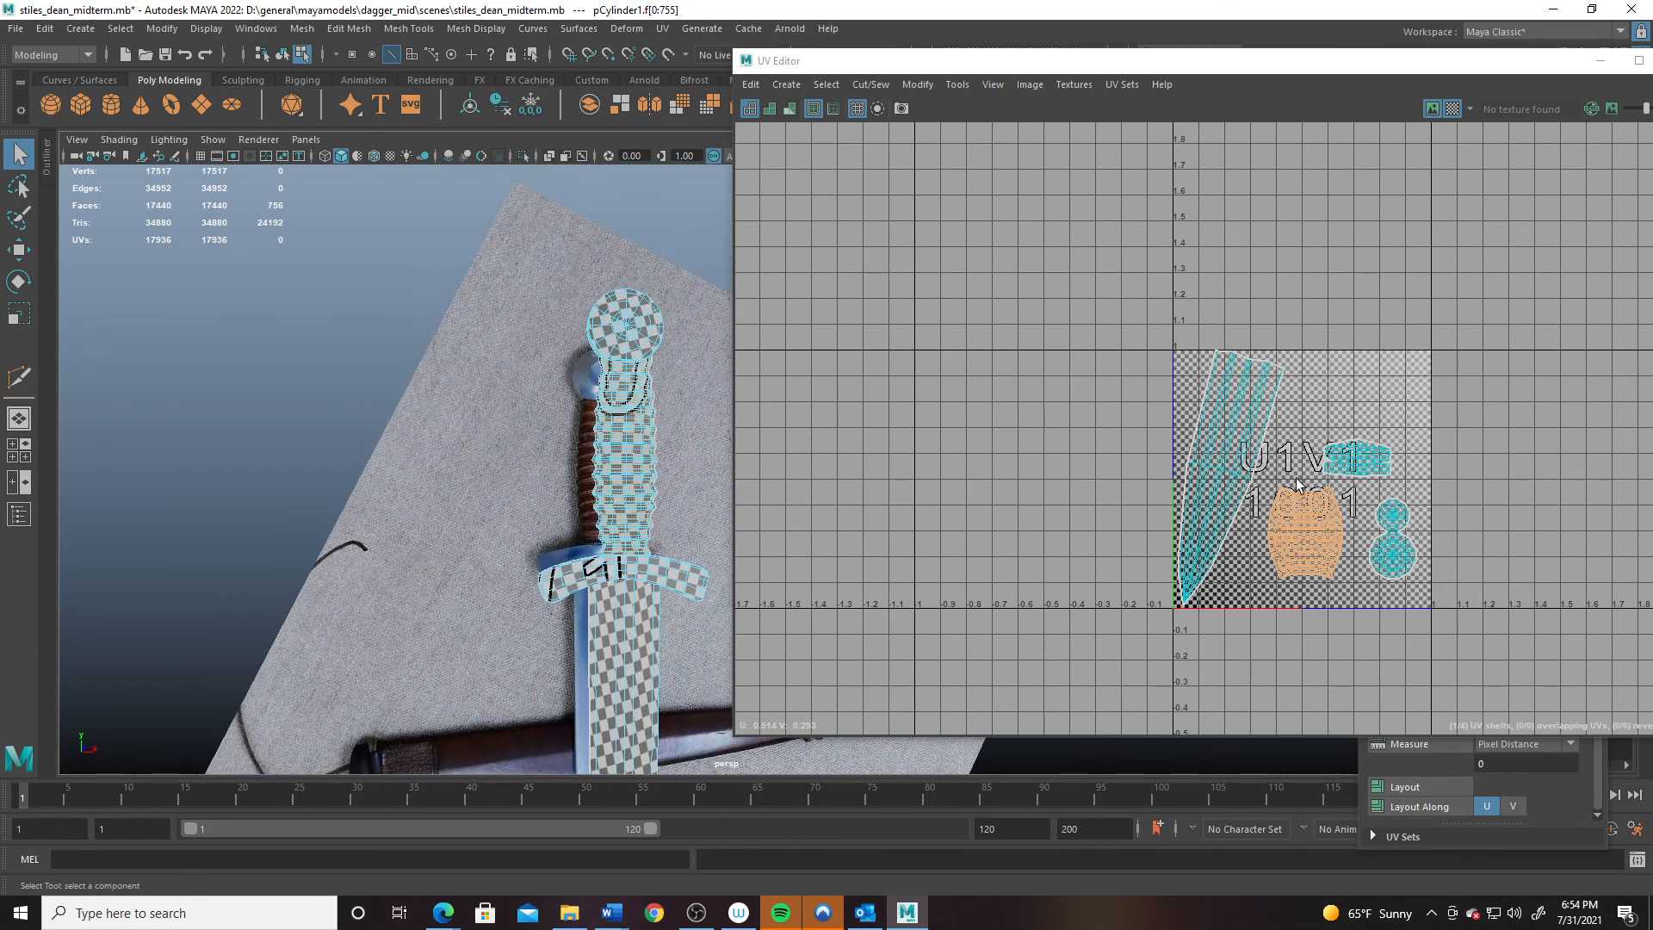
pyautogui.click(1361, 466)
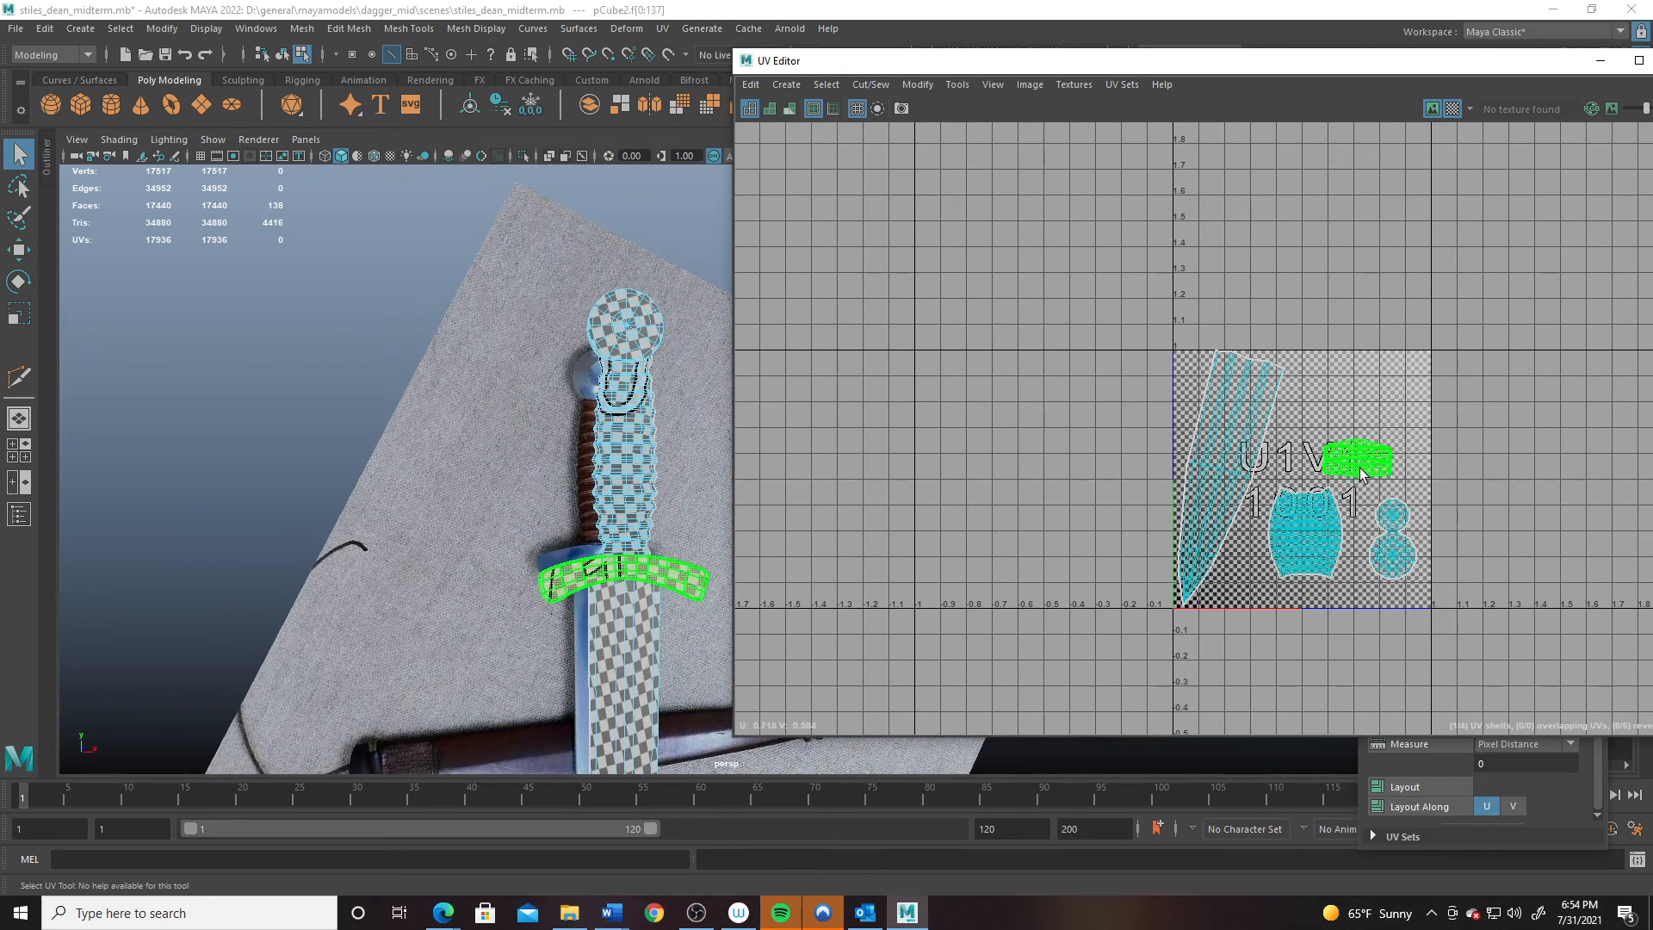
pyautogui.press('r')
pyautogui.moveTo(1355, 457); pyautogui.dragTo(1386, 469)
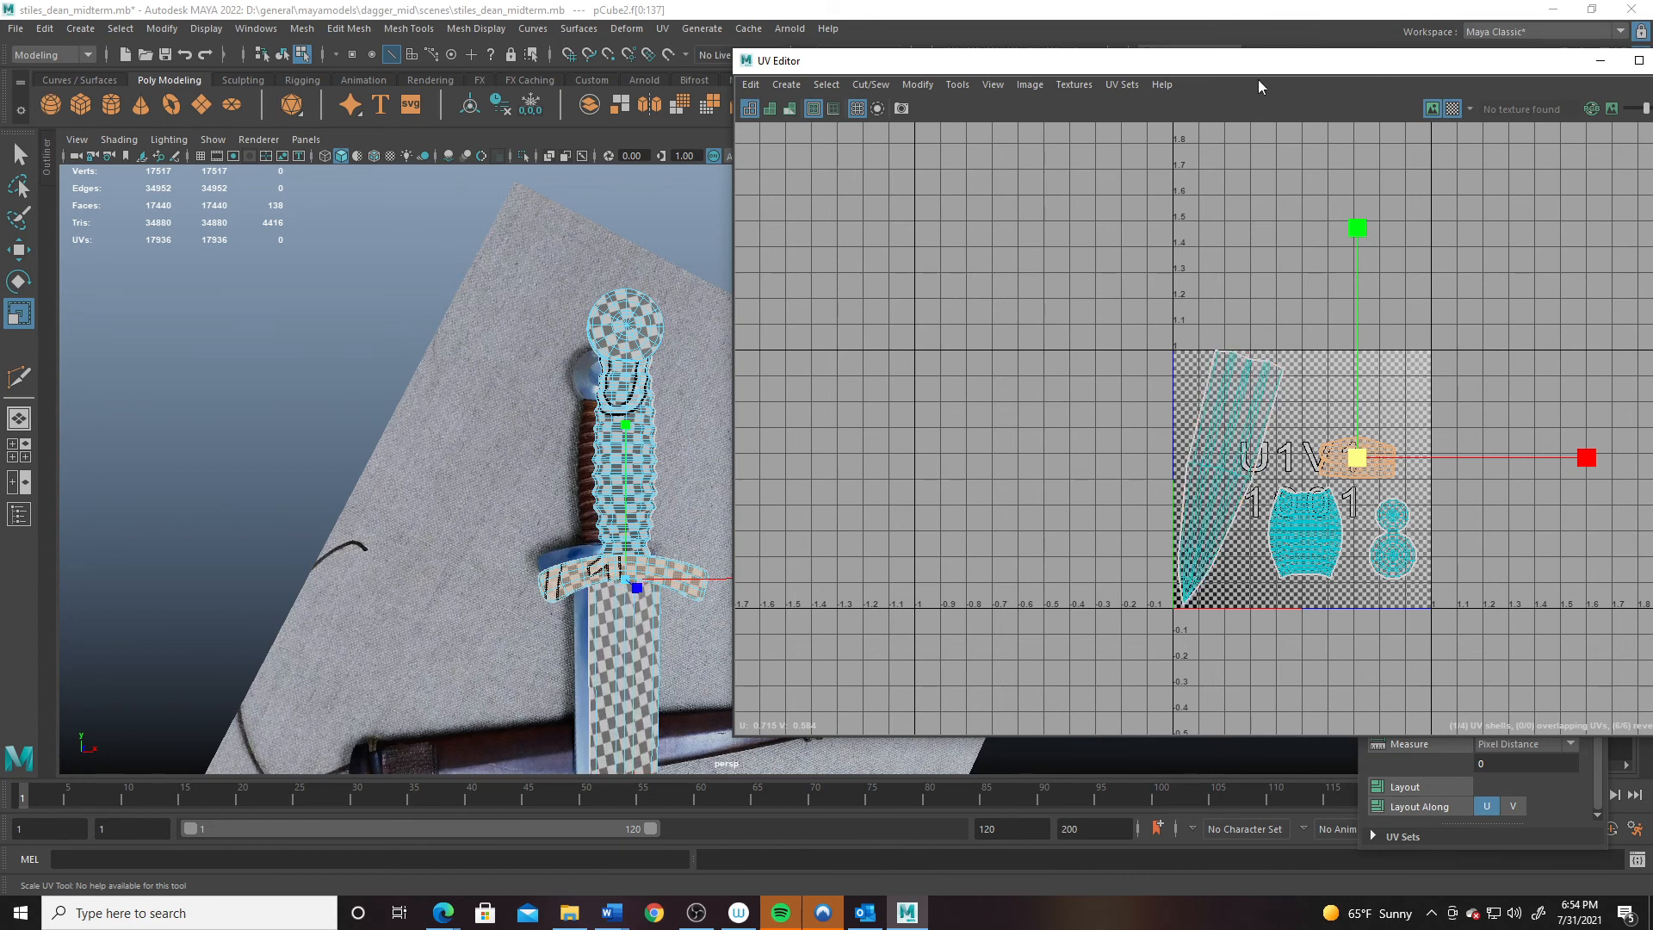
# - Turn off the checker map and close the UV Toolkit and UV Editor
pyautogui.click(1456, 108)
pyautogui.moveTo(1439, 69); pyautogui.dragTo(783, 110)
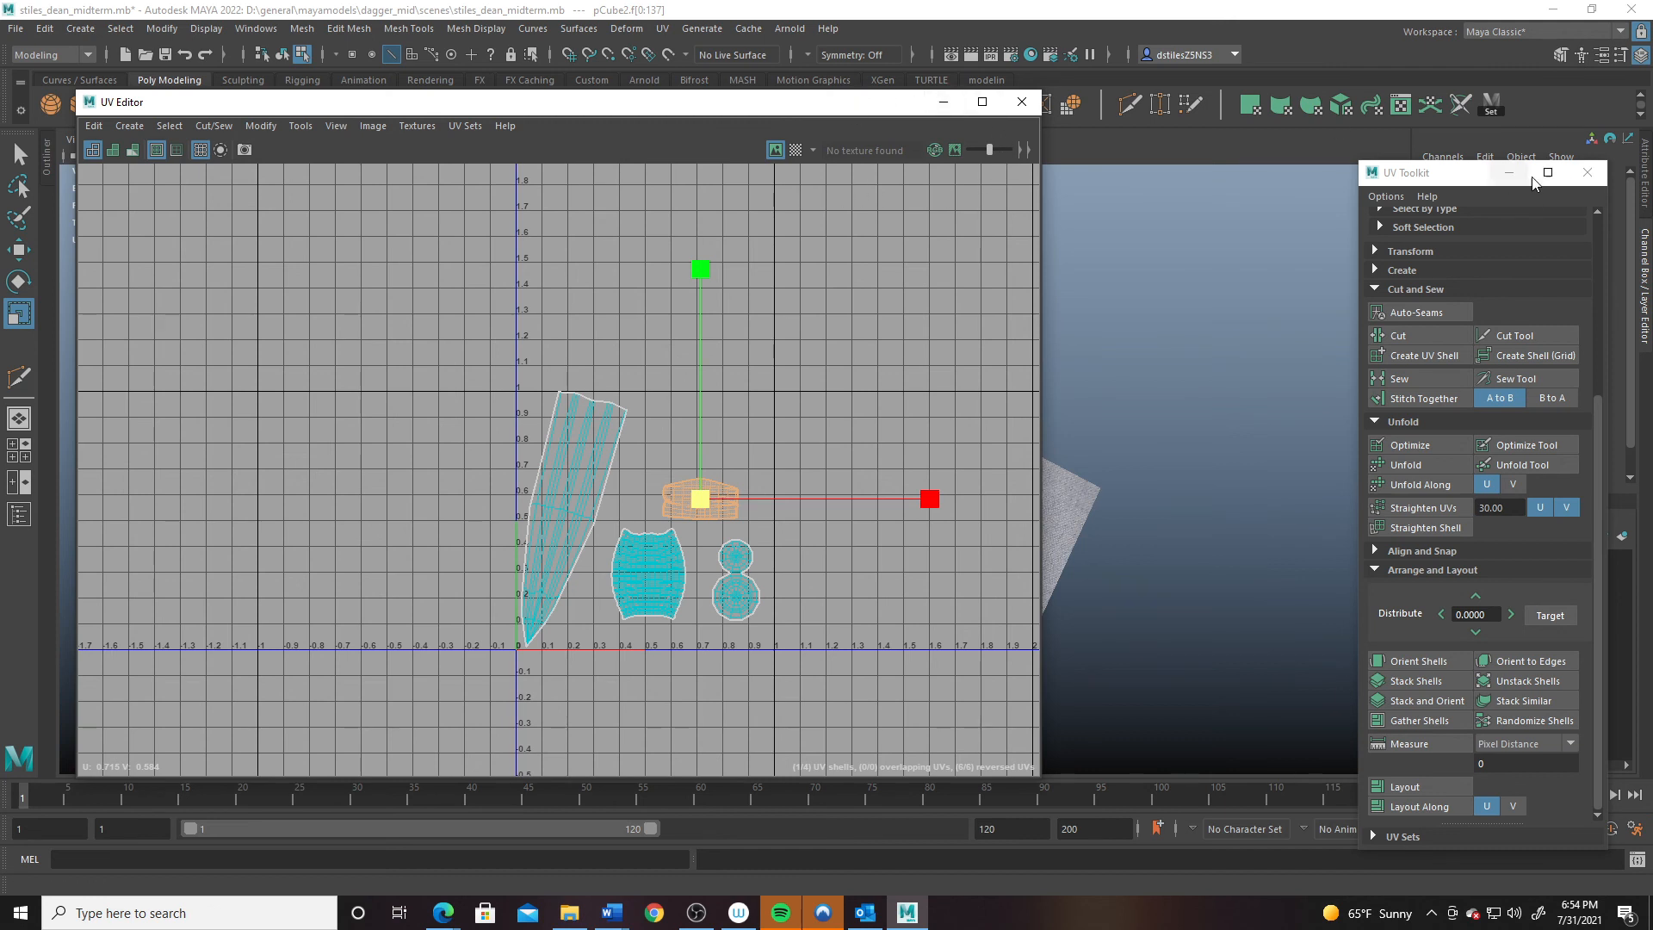
pyautogui.click(1588, 172)
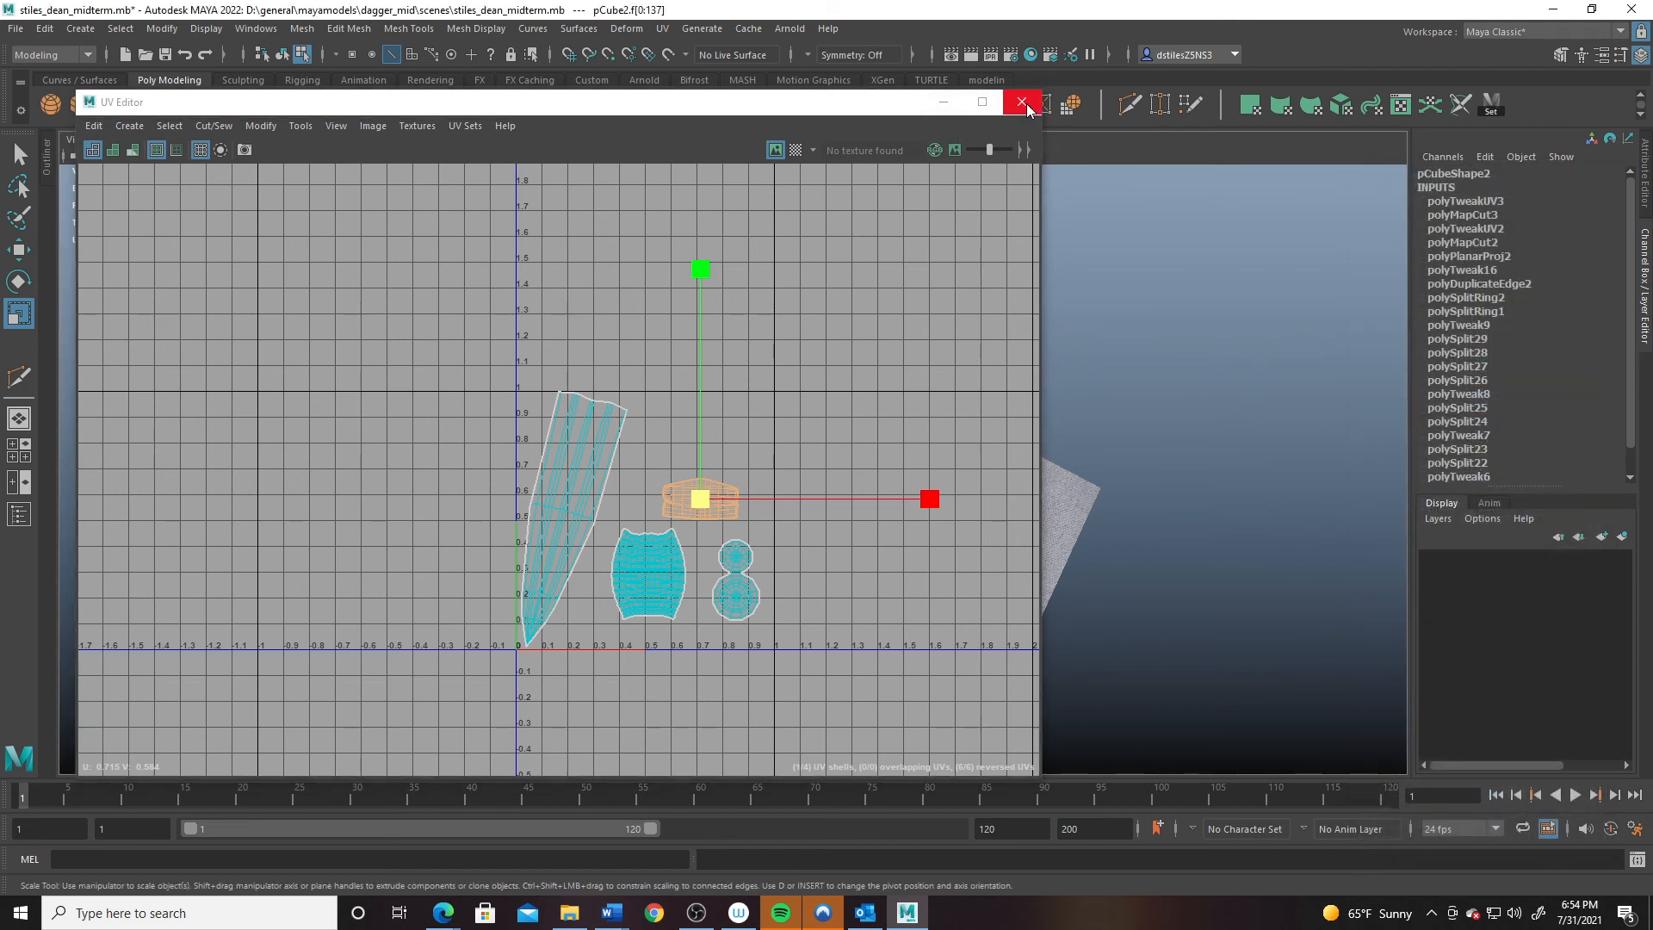
pyautogui.click(1022, 103)
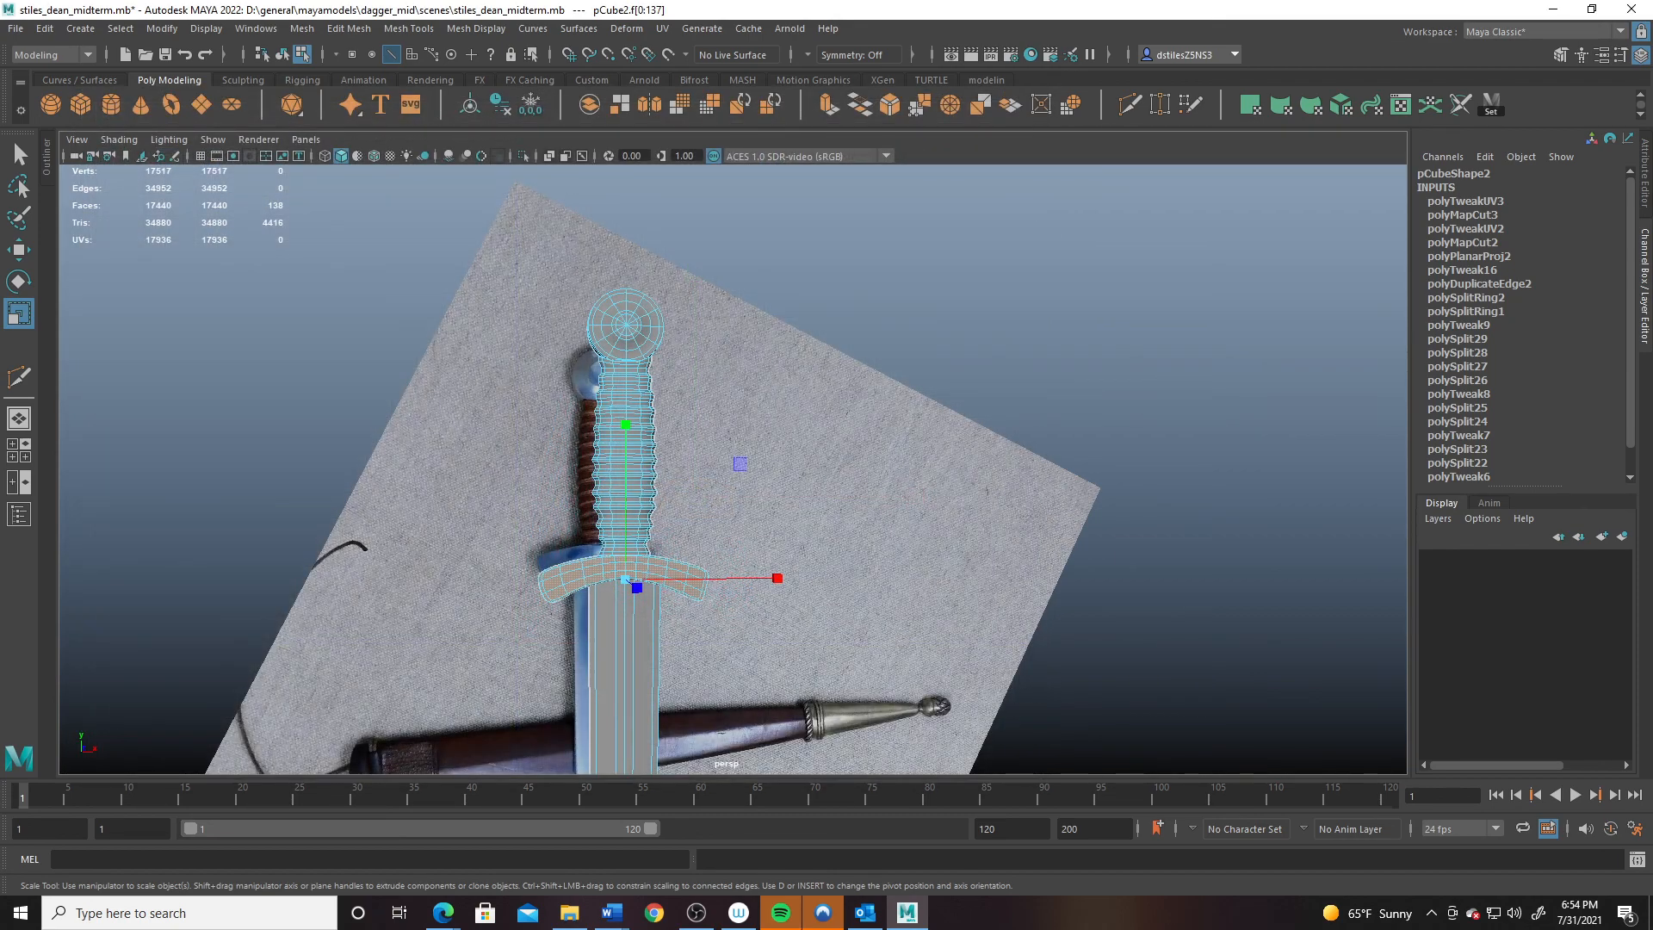